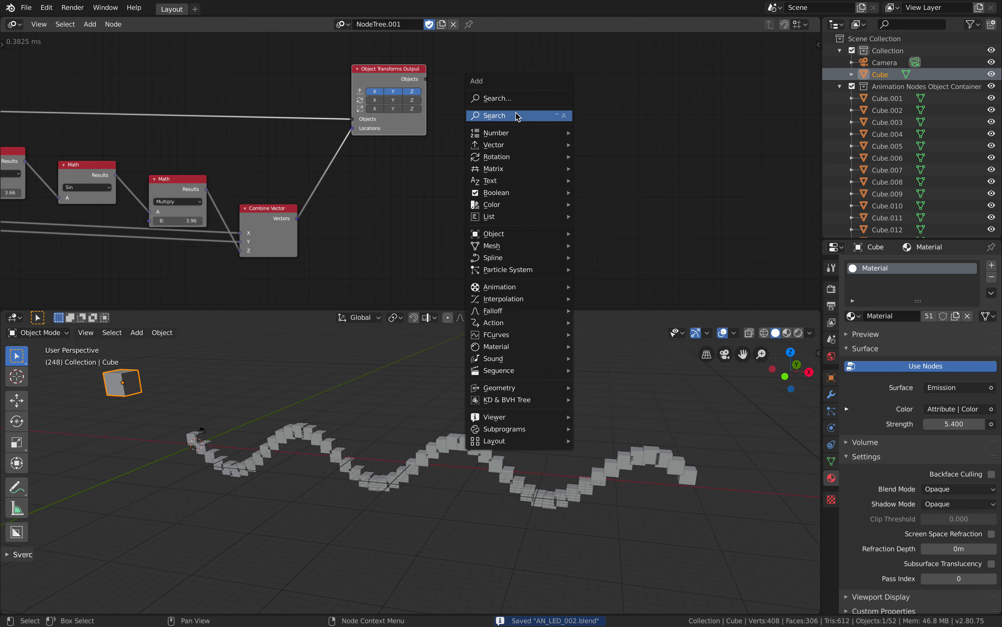
# Add a Set Vertex Color node and place it with ample space after the Object Transforms Output node.
pyautogui.write('verte')
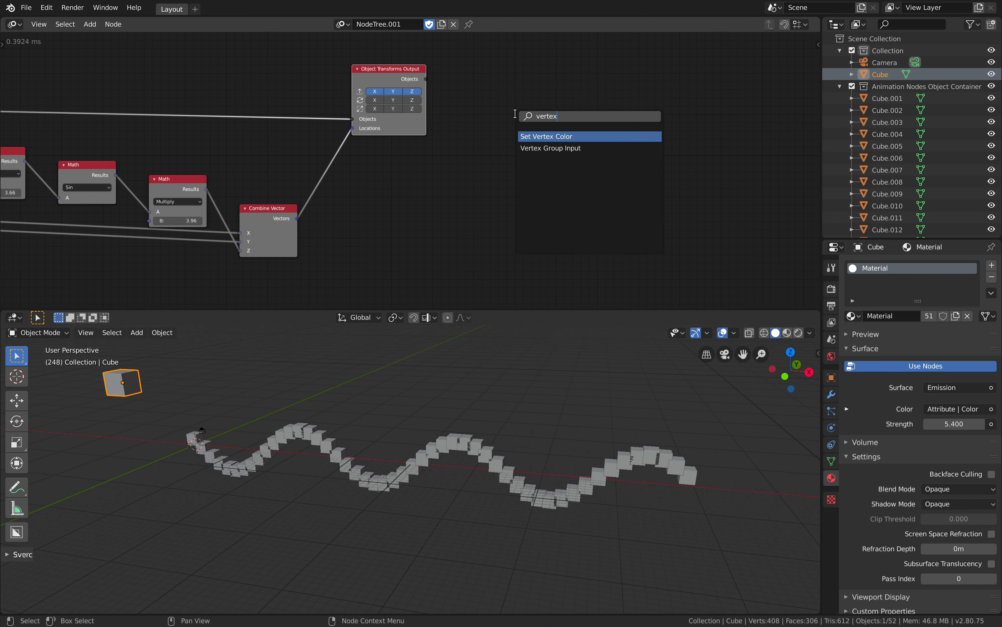
pyautogui.write('x')
pyautogui.press('Return')
pyautogui.moveTo(430, 80); pyautogui.dragTo(509, 135)
pyautogui.moveTo(534, 109); pyautogui.dragTo(528, 101)
pyautogui.scroll(5, 477, 84)
pyautogui.moveTo(557, 79); pyautogui.dragTo(445, 151, button='middle')
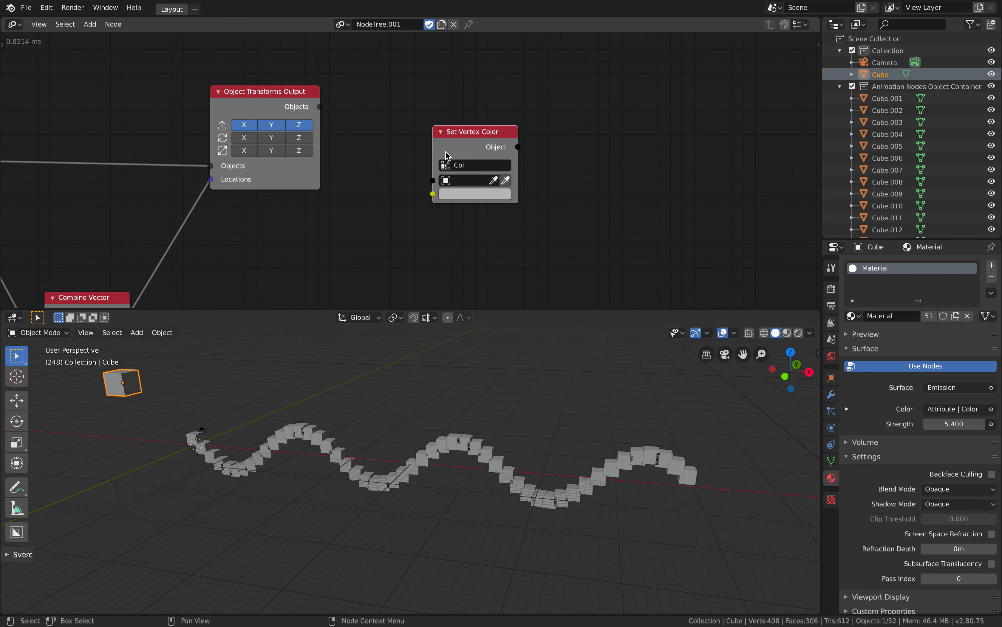
pyautogui.moveTo(504, 133); pyautogui.dragTo(626, 120)
pyautogui.moveTo(287, 93); pyautogui.dragTo(320, 110)
pyautogui.moveTo(614, 119); pyautogui.dragTo(667, 113)
pyautogui.moveTo(313, 109); pyautogui.dragTo(313, 103)
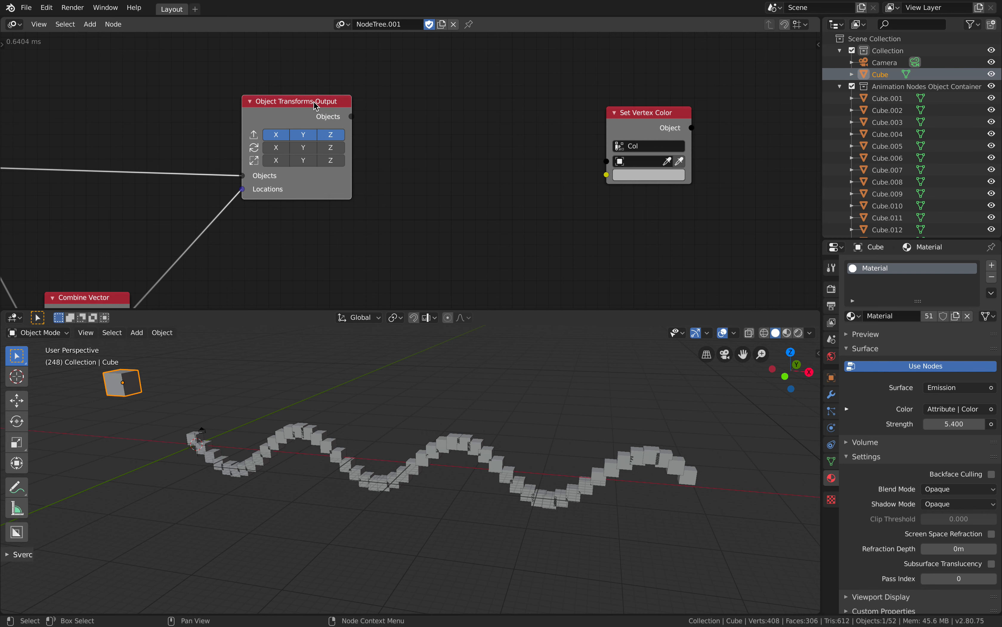
# Create a loop over the Object Transforms Output's objects, link its Object to the Set Vertex Color node, and save the file.
pyautogui.press('w')
pyautogui.click(450, 103)
pyautogui.click(534, 96)
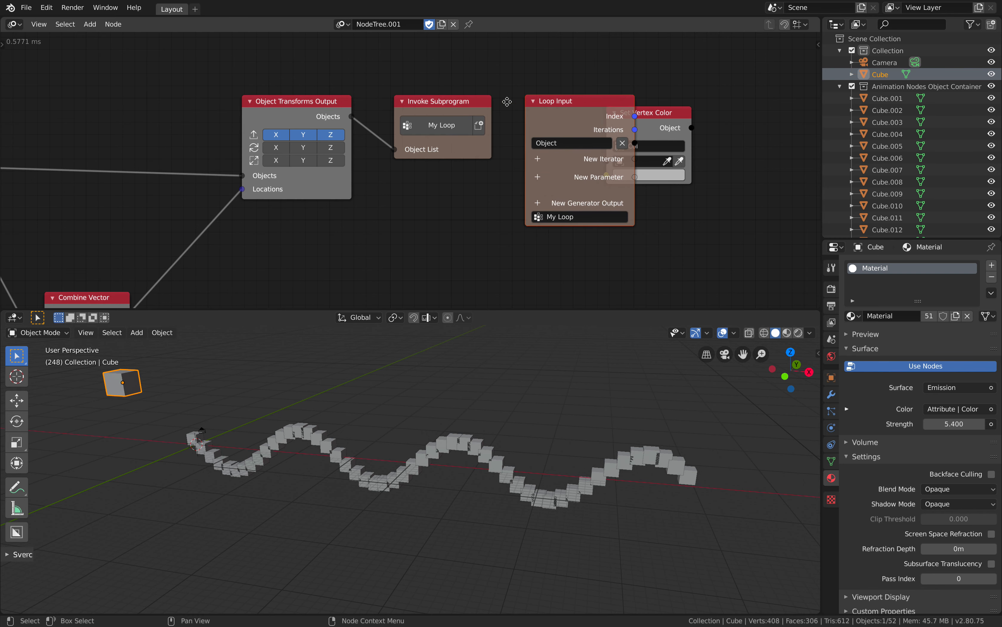
pyautogui.moveTo(506, 102); pyautogui.dragTo(344, 110, button='middle')
pyautogui.moveTo(487, 125); pyautogui.dragTo(589, 124)
pyautogui.moveTo(471, 151); pyautogui.dragTo(546, 169)
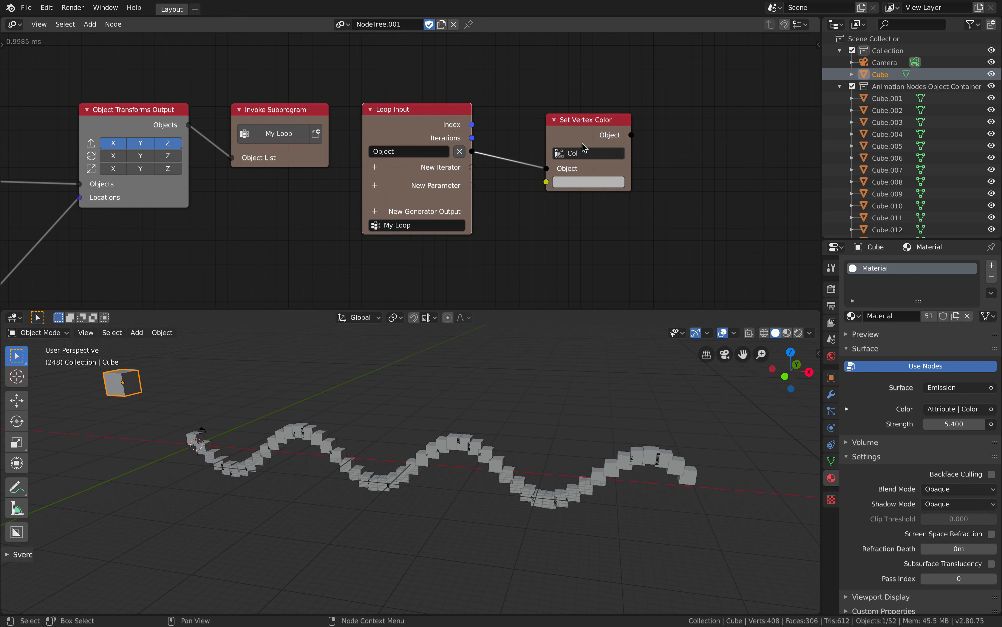
pyautogui.moveTo(586, 132); pyautogui.dragTo(787, 118)
pyautogui.moveTo(734, 151); pyautogui.dragTo(598, 144, button='middle')
pyautogui.hotkey('ctrl', 's')
# Add a Combine Color node between the Loop Input and Set Vertex Color nodes.
pyautogui.click(435, 190)
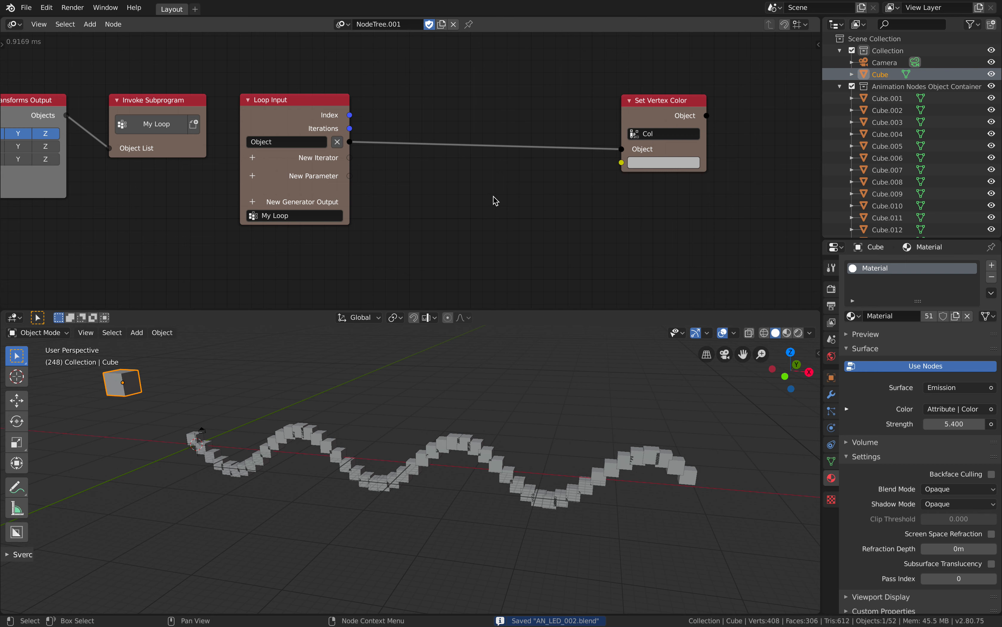
pyautogui.hotkey('shift', 'a')
pyautogui.click(452, 177)
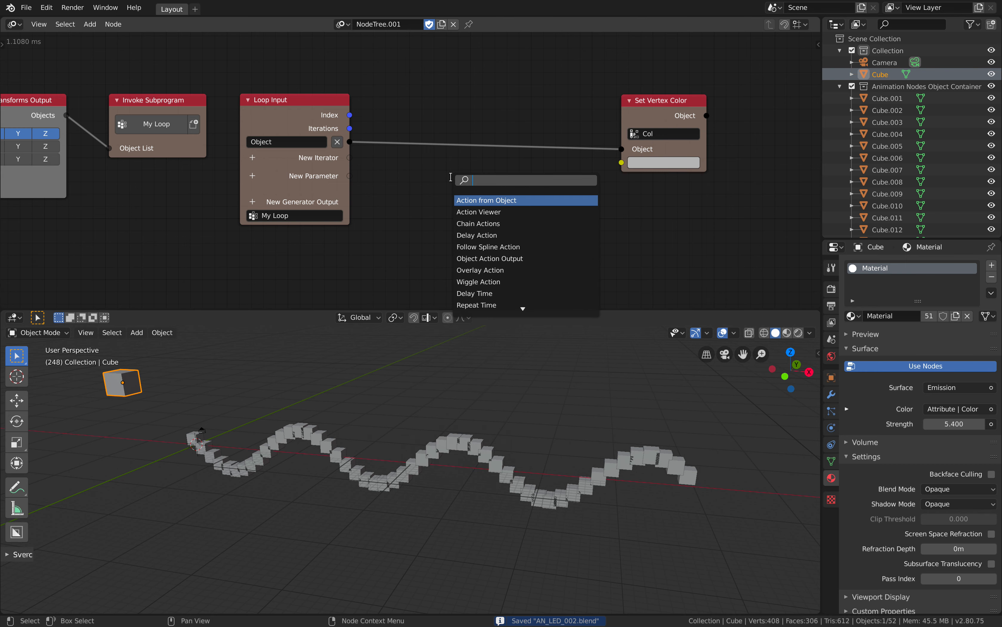
pyautogui.write('combin e')
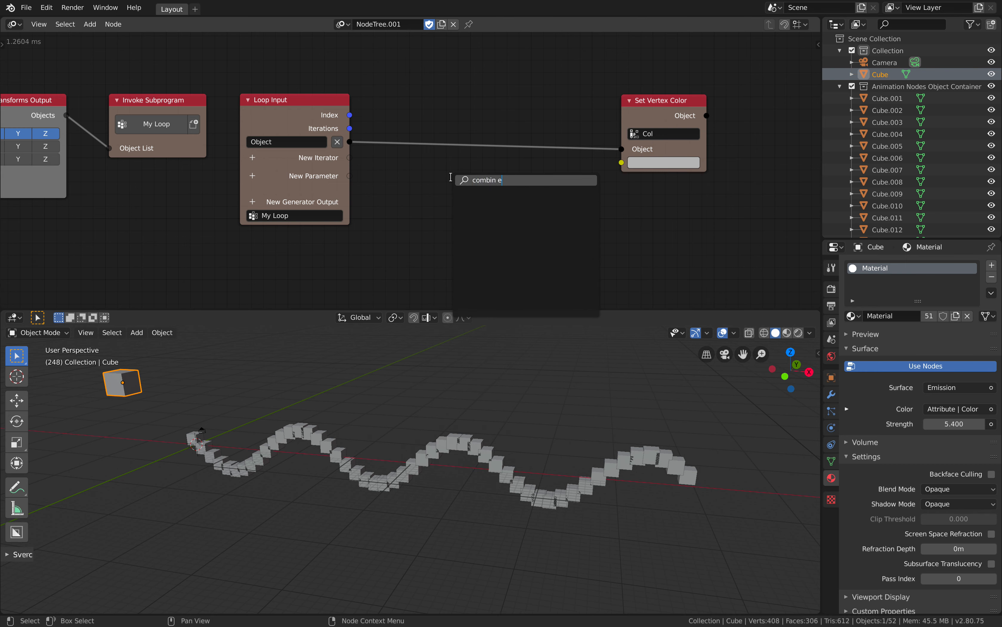
pyautogui.press('BackSpace')
pyautogui.press('BackSpace')
pyautogui.write('e')
pyautogui.press('Return')
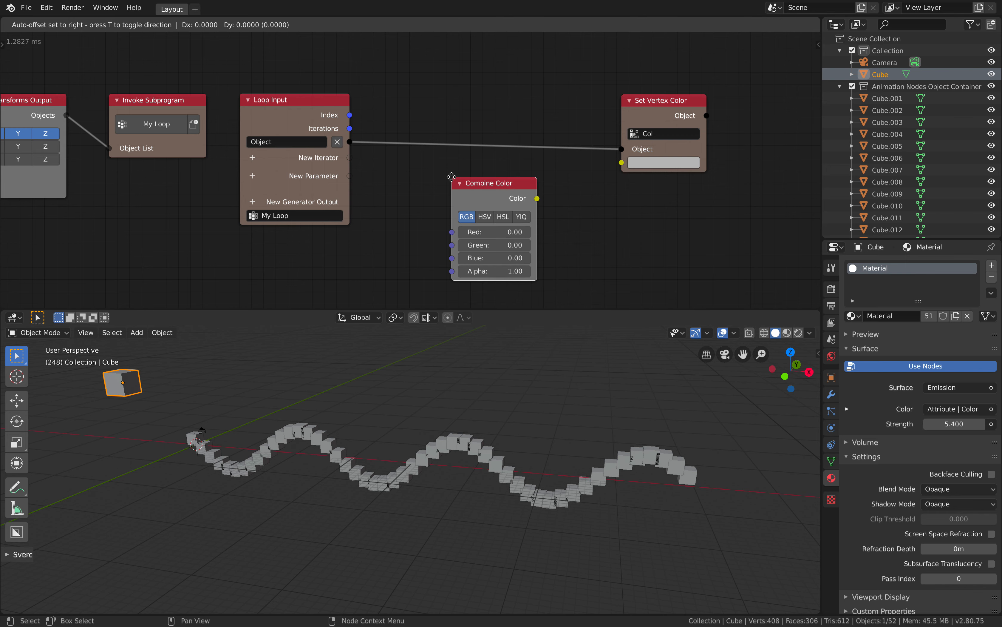
pyautogui.click(451, 177)
pyautogui.moveTo(477, 194); pyautogui.dragTo(541, 199)
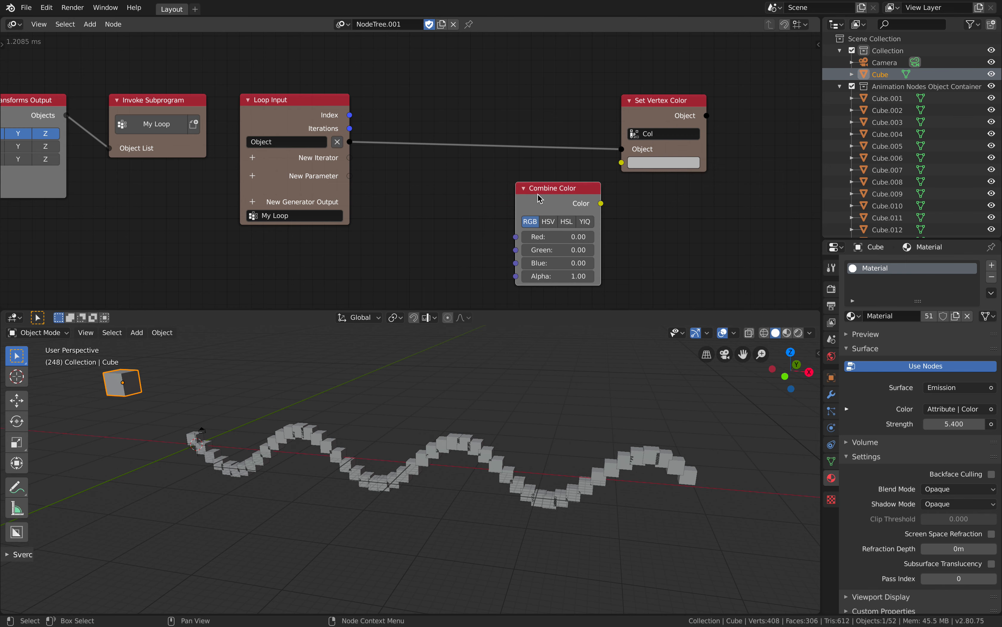
# Switch the Combine Color node to HSV and set its hue, saturation and value to 1.
pyautogui.moveTo(668, 154); pyautogui.dragTo(729, 141)
pyautogui.click(550, 221)
pyautogui.moveTo(564, 192); pyautogui.dragTo(593, 183)
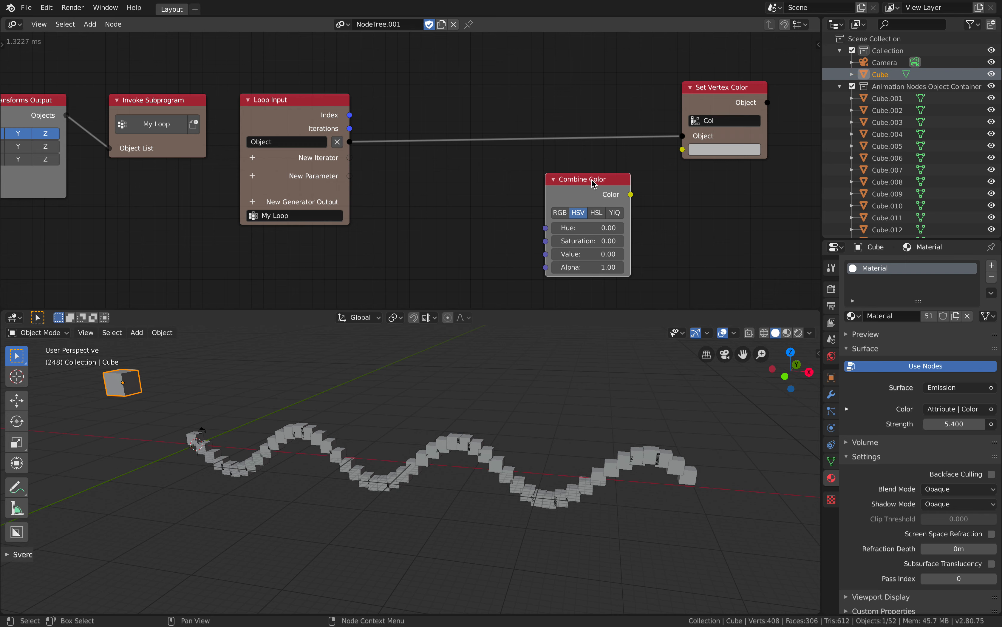
pyautogui.moveTo(611, 227); pyautogui.dragTo(611, 254)
pyautogui.write('1')
pyautogui.press('Return')
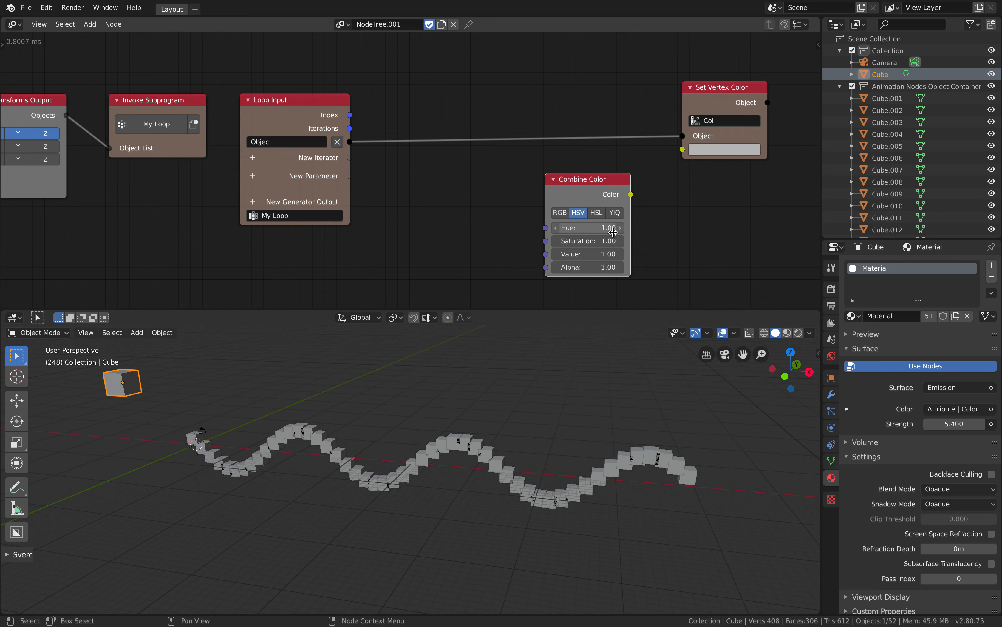
# Add a Random Number node beside the Loop Input node and feed the loop's Index into its Seed.
pyautogui.hotkey('ctrl', 'a')
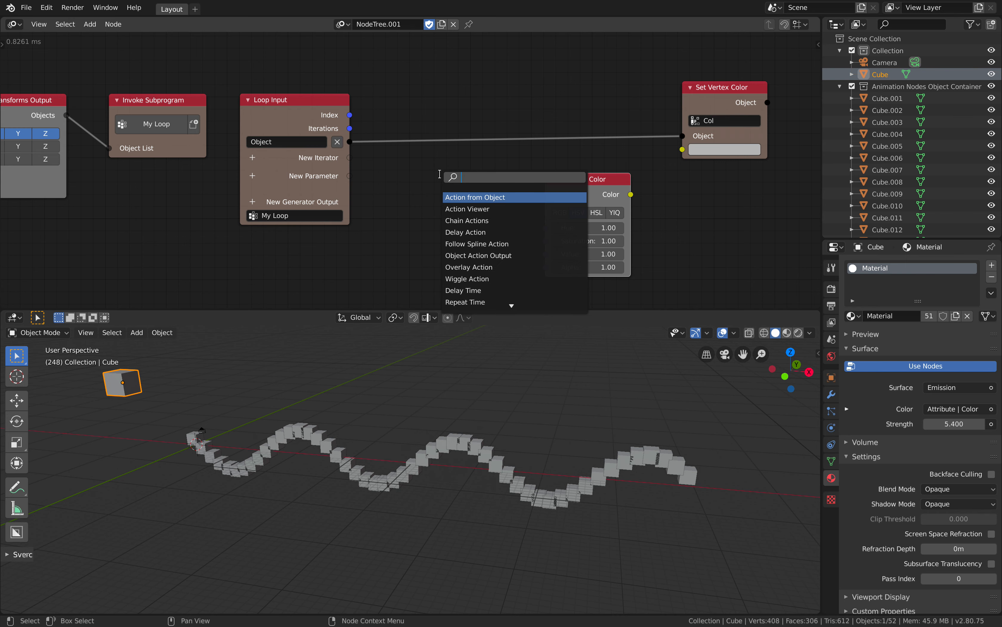
pyautogui.write('random n')
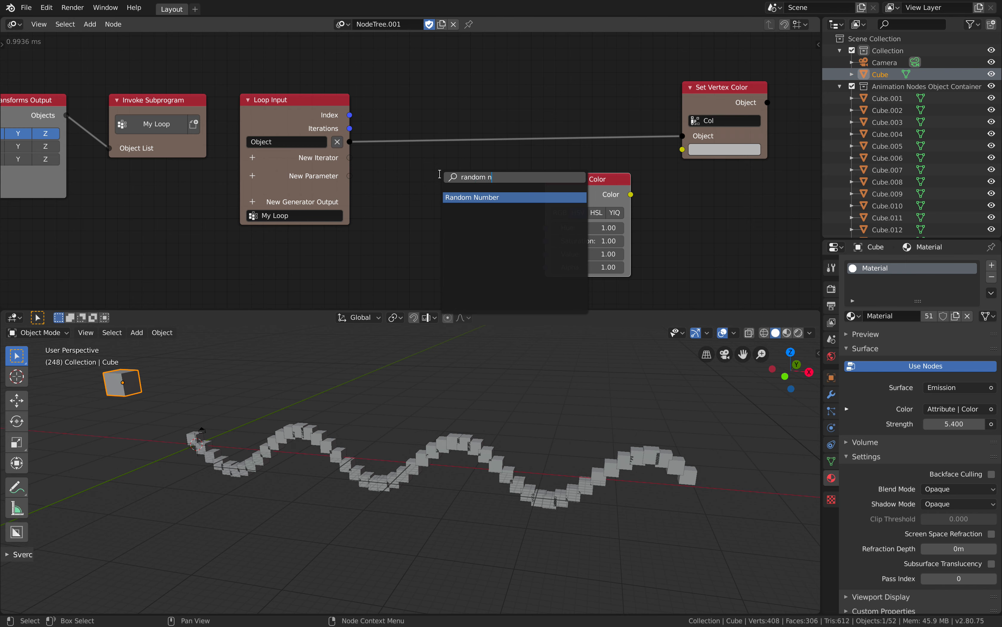
pyautogui.press('Return')
pyautogui.click(390, 166)
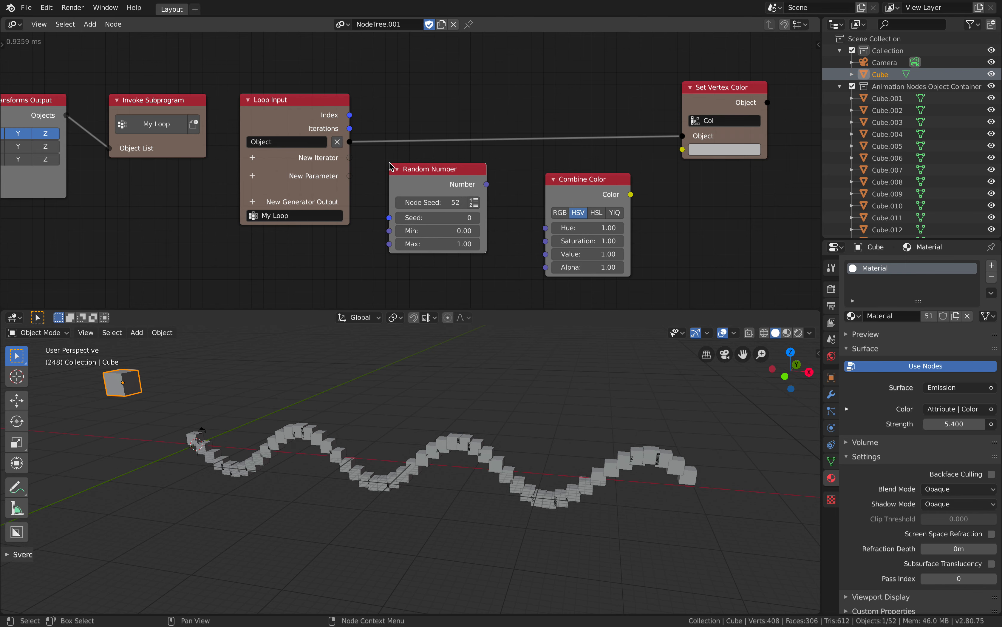
pyautogui.moveTo(351, 116); pyautogui.dragTo(389, 218)
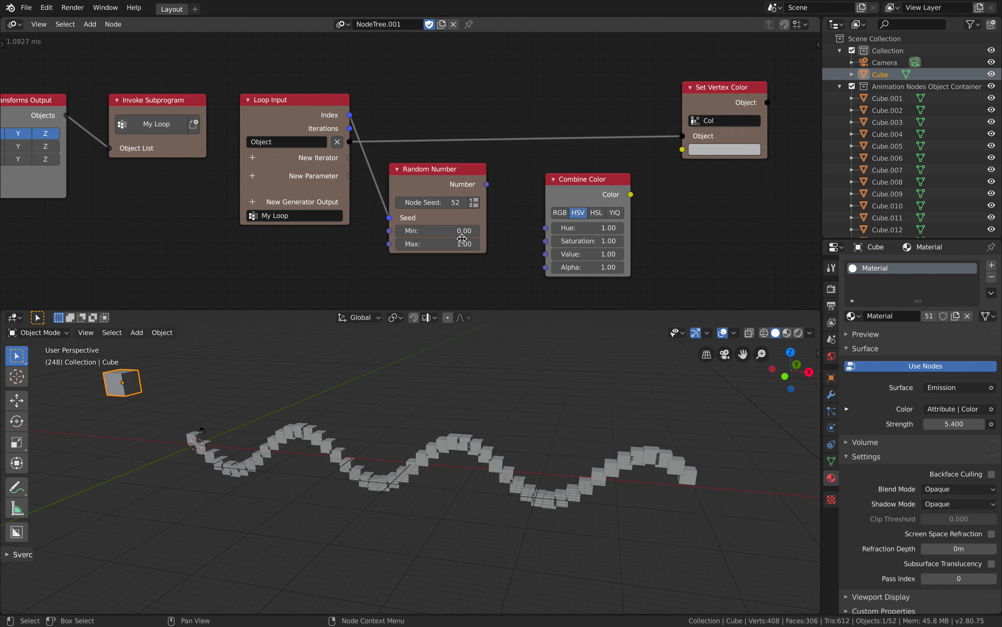
# Link the random Number to the Combine Color's Hue and its Color to Set Vertex Color, then save the file.
pyautogui.moveTo(486, 193); pyautogui.dragTo(510, 197)
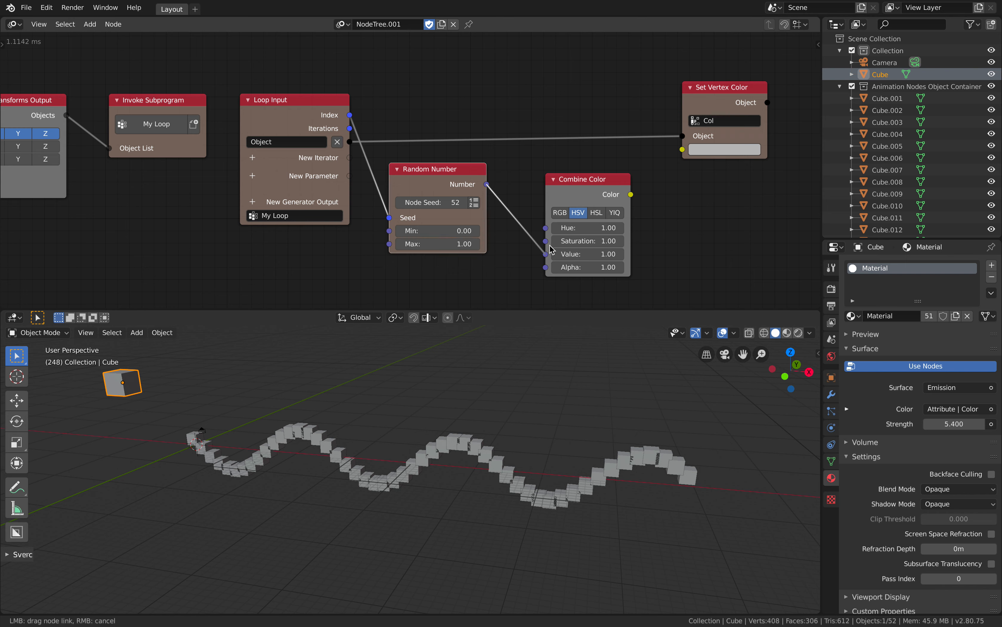
pyautogui.moveTo(552, 249); pyautogui.dragTo(546, 228)
pyautogui.moveTo(631, 195); pyautogui.dragTo(704, 150)
pyautogui.hotkey('ctrl', 's')
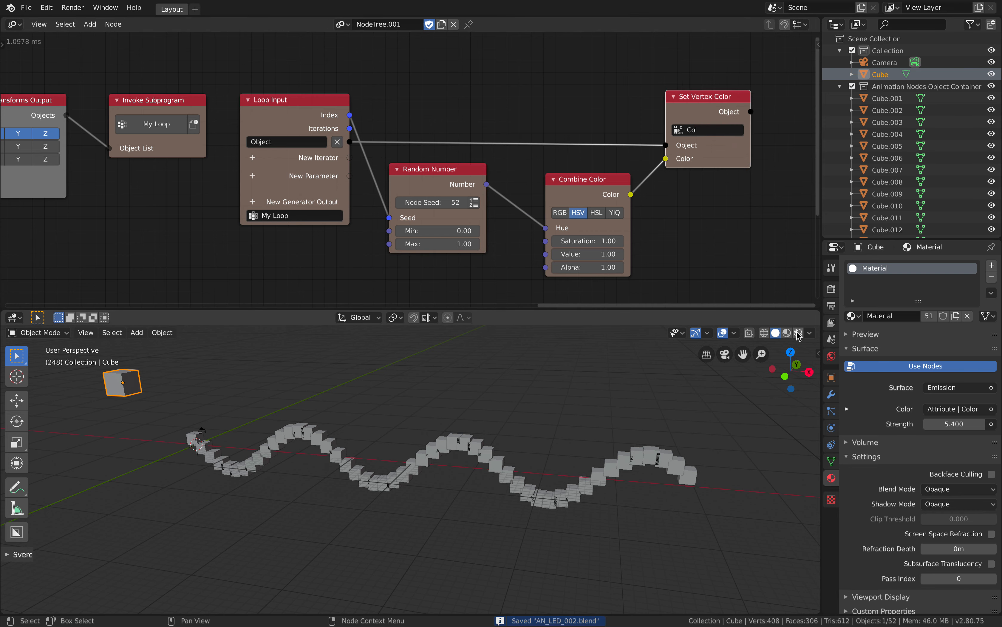
# Play the animation in rendered viewport shading and change the Random Number node seed to 40.
pyautogui.click(799, 334)
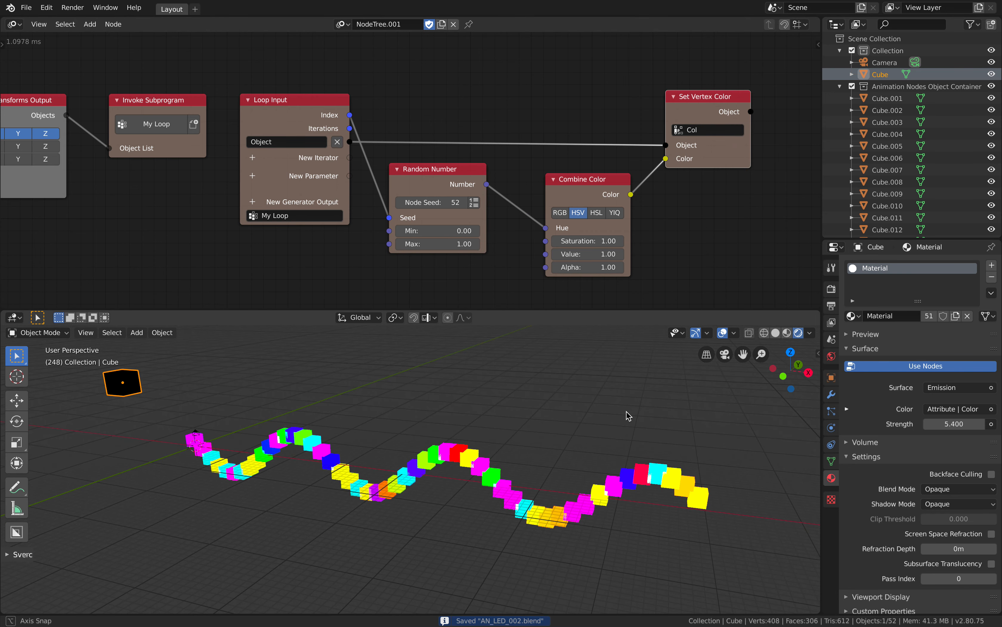
pyautogui.press('space')
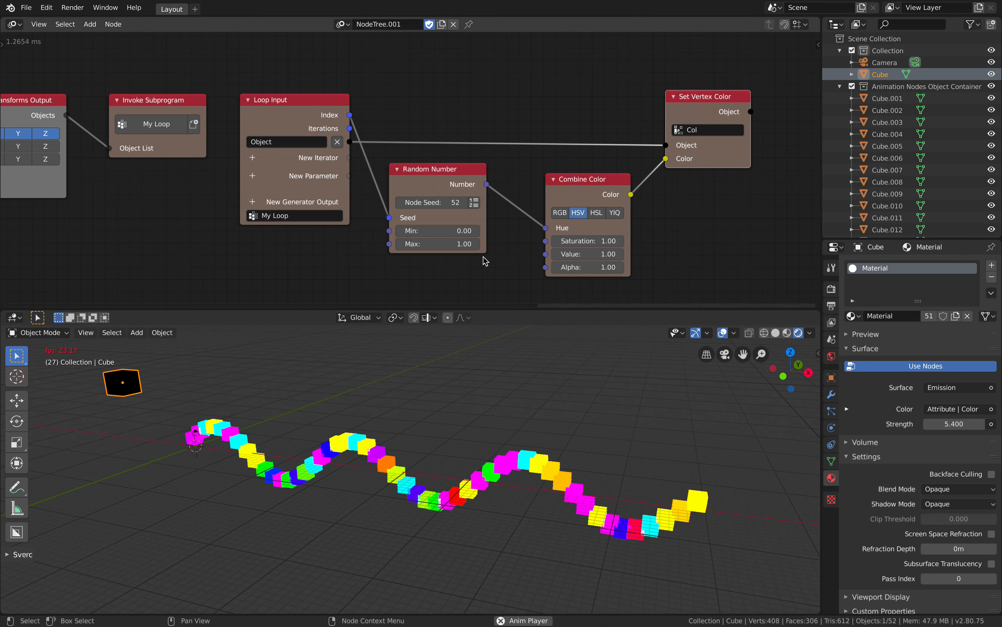
pyautogui.moveTo(432, 202)
pyautogui.mouseDown()
pyautogui.moveTo(464, 203)
pyautogui.moveTo(428, 202)
pyautogui.mouseUp()
pyautogui.scroll(-4, 431, 118)
pyautogui.scroll(2, 431, 122)
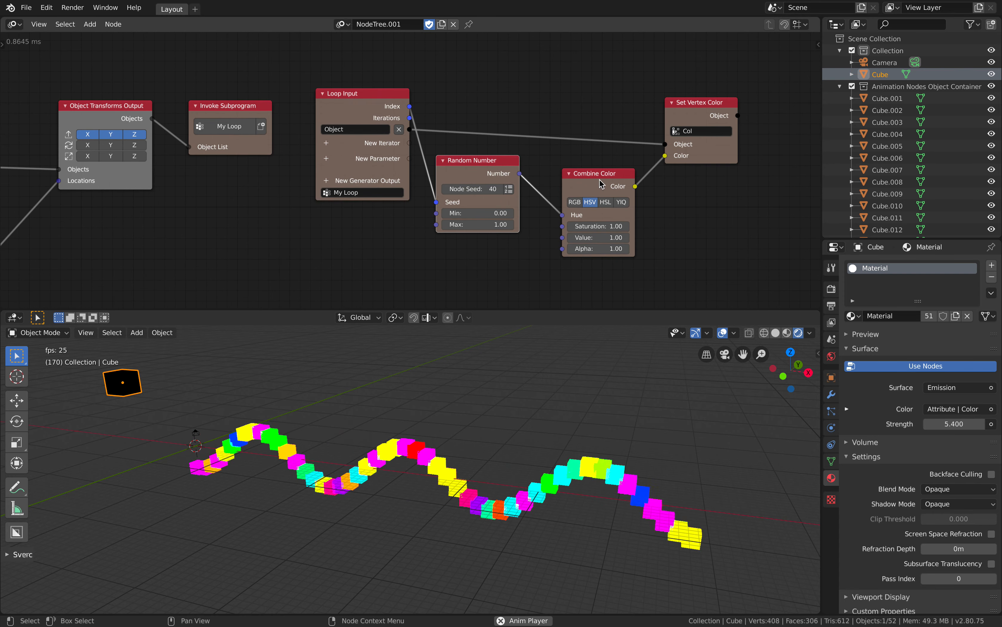
# Set the Random Number node seed to 86, stop the playback and save the file.
pyautogui.moveTo(599, 179); pyautogui.dragTo(588, 179)
pyautogui.moveTo(507, 444); pyautogui.dragTo(523, 420, button='middle')
pyautogui.moveTo(477, 189); pyautogui.dragTo(515, 189)
pyautogui.moveTo(522, 386); pyautogui.dragTo(529, 410, button='middle')
pyautogui.press('space')
pyautogui.hotkey('ctrl', 's')
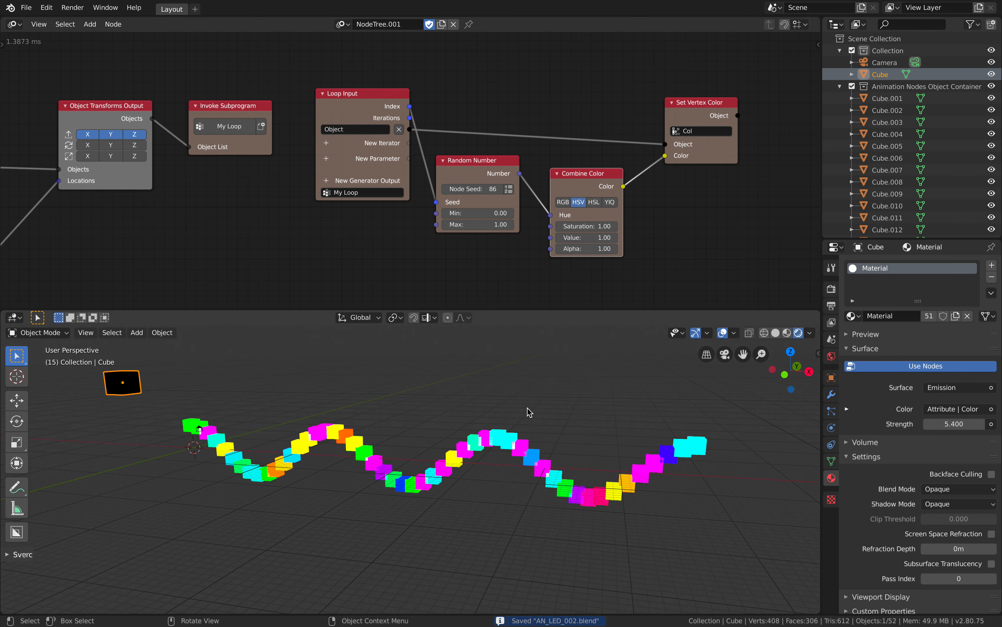
# Save the project as a new file named AN_LED_003.blend.
pyautogui.click(26, 8)
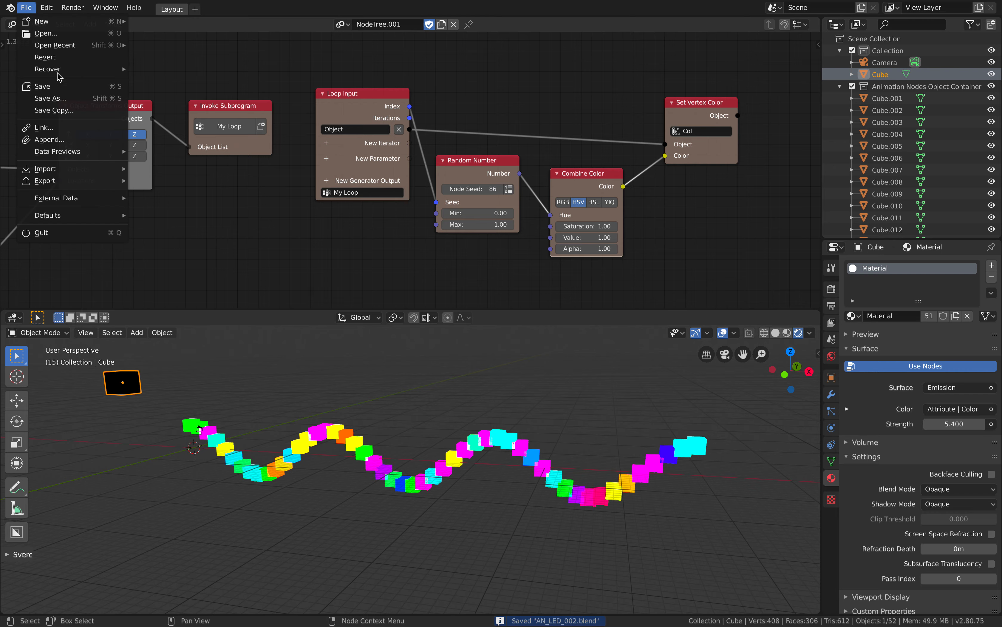
pyautogui.click(50, 98)
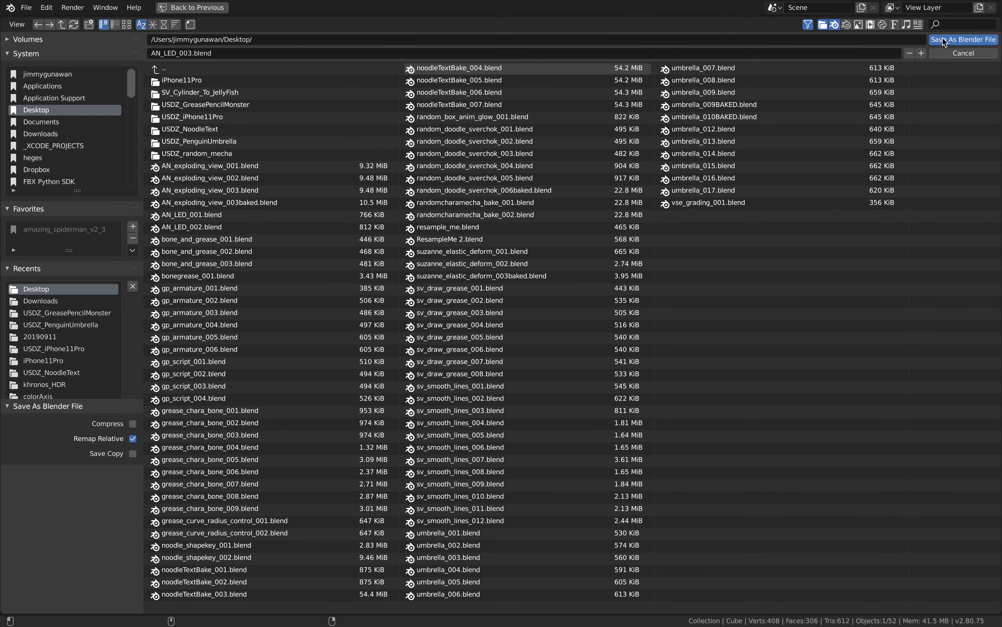
pyautogui.click(961, 39)
# Enlarge the node editor, split it into two stacked areas and switch the lower one to the Shader Editor.
pyautogui.moveTo(569, 83); pyautogui.dragTo(573, 63, button='middle')
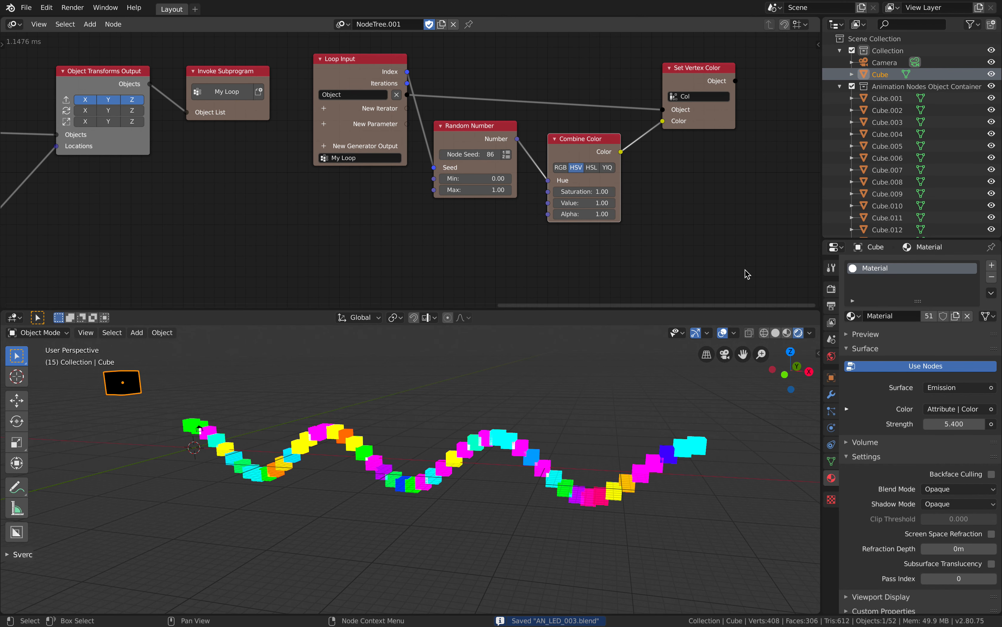
pyautogui.moveTo(745, 309); pyautogui.dragTo(745, 376)
pyautogui.moveTo(718, 314); pyautogui.dragTo(718, 268, button='middle')
pyautogui.scroll(-3, 719, 266)
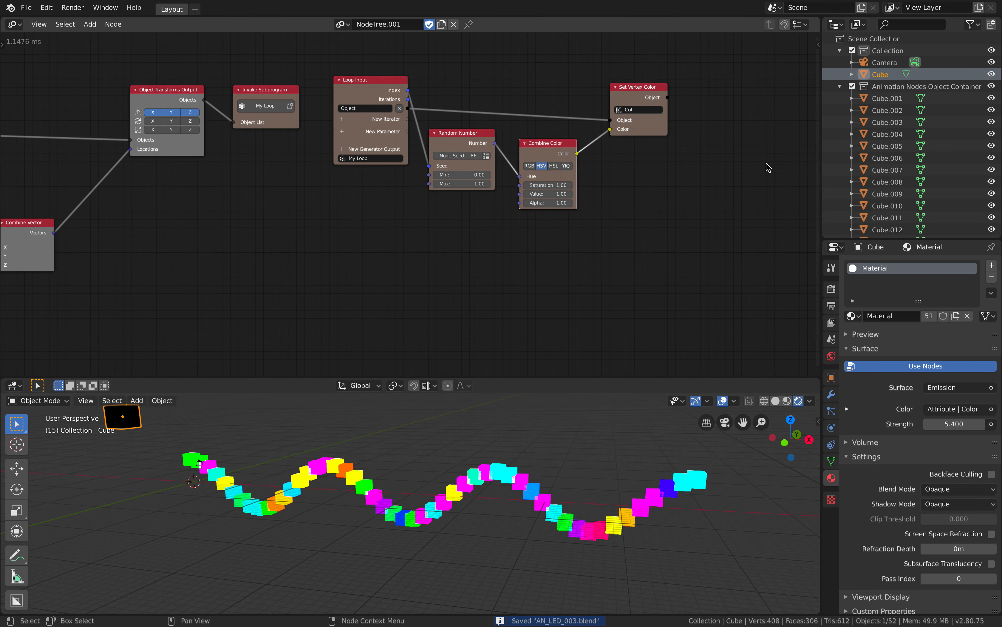
pyautogui.moveTo(819, 20); pyautogui.dragTo(804, 240)
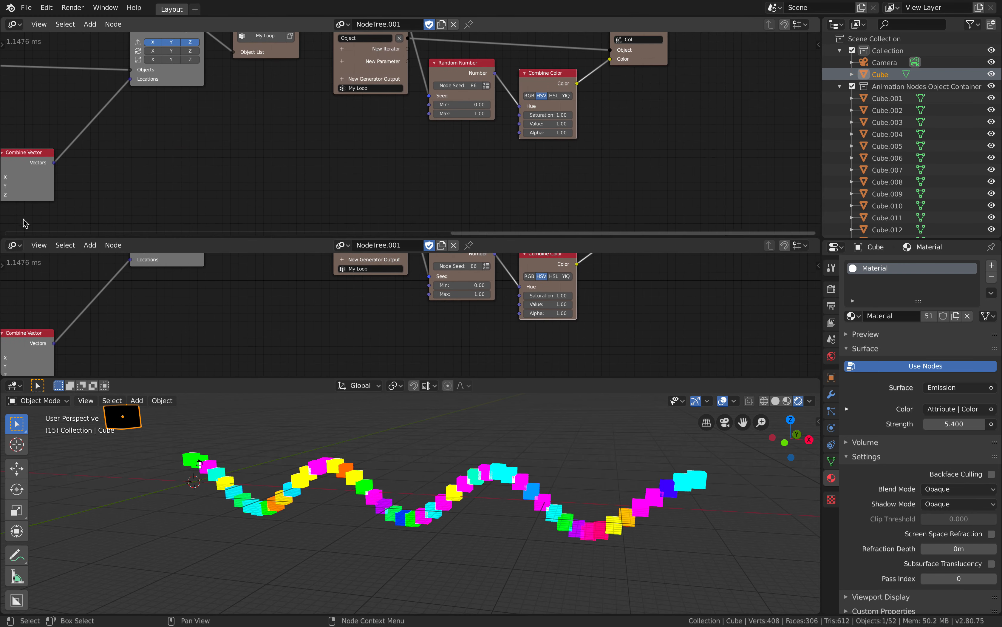
pyautogui.click(13, 245)
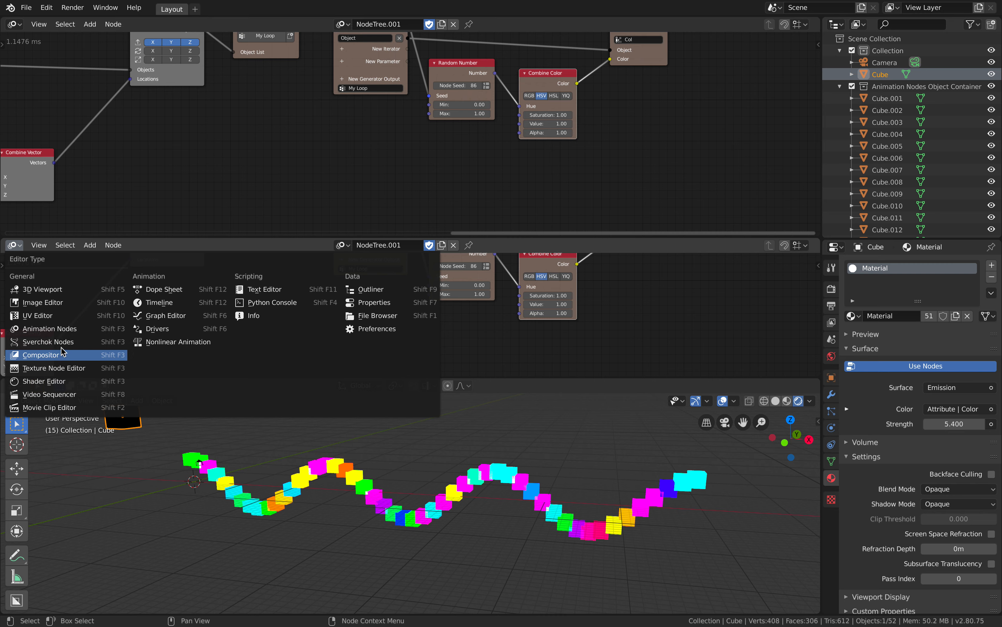
pyautogui.click(66, 380)
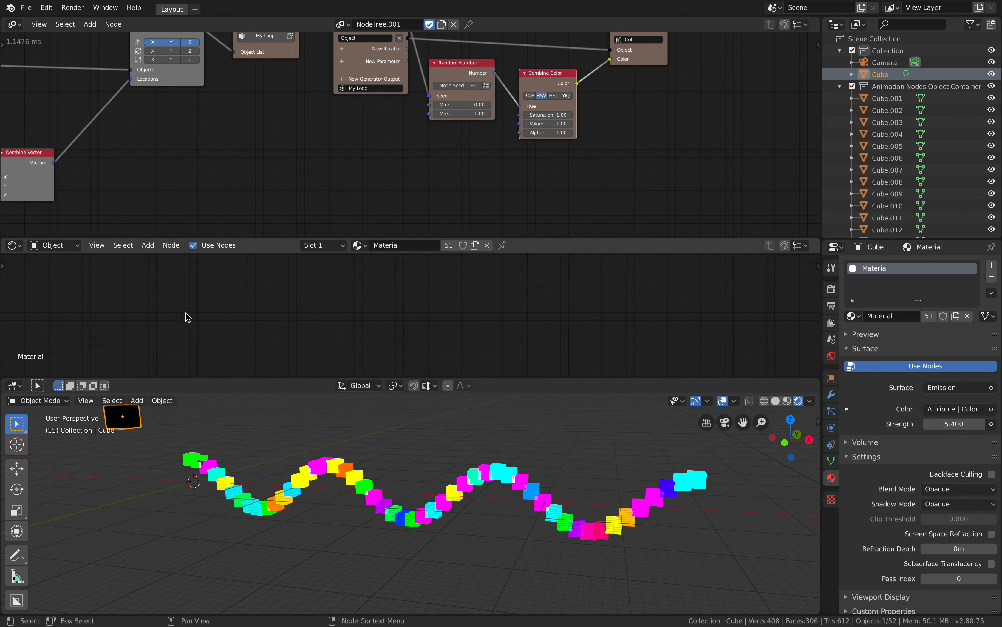
# Select one of the coloured cubes in the wave and delete the unneeded node from its material's shader tree.
pyautogui.click(514, 467)
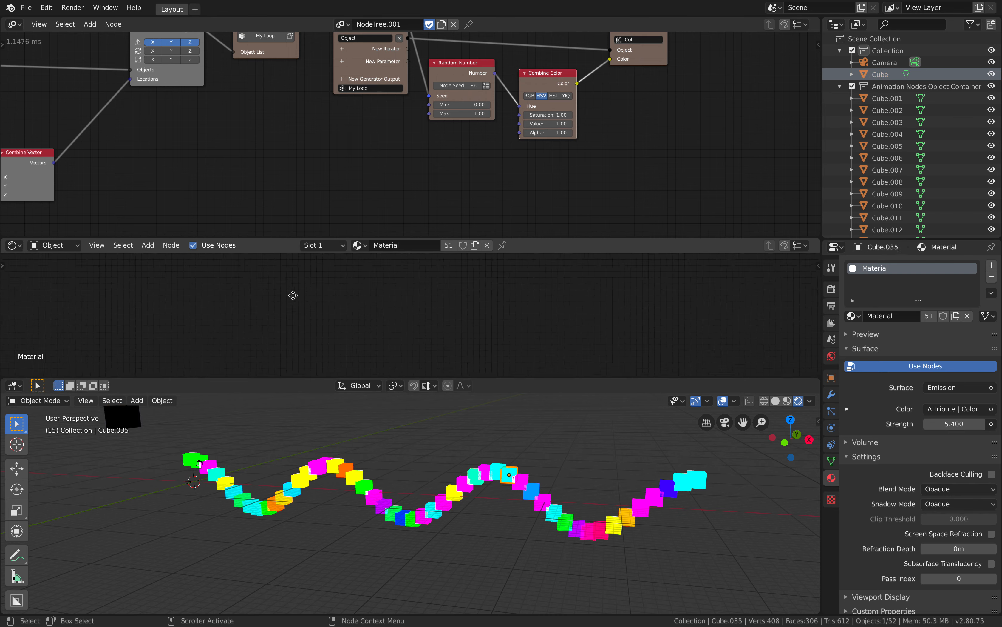
pyautogui.moveTo(402, 317); pyautogui.dragTo(533, 350, button='middle')
pyautogui.moveTo(322, 325); pyautogui.dragTo(625, 306, button='middle')
pyautogui.scroll(4, 514, 301)
pyautogui.moveTo(528, 298); pyautogui.dragTo(626, 346, button='middle')
pyautogui.moveTo(303, 285); pyautogui.dragTo(284, 286)
pyautogui.press('x')
# Tidy the material's shader nodes, set the Emission strength to 7, and save the file.
pyautogui.moveTo(374, 296); pyautogui.dragTo(353, 286, button='middle')
pyautogui.scroll(2, 388, 301)
pyautogui.moveTo(393, 320); pyautogui.dragTo(360, 289)
pyautogui.scroll(3, 400, 299)
pyautogui.moveTo(464, 316); pyautogui.dragTo(449, 300)
pyautogui.moveTo(452, 290); pyautogui.dragTo(368, 310, button='middle')
pyautogui.scroll(2, 369, 310)
pyautogui.moveTo(387, 349); pyautogui.dragTo(406, 348)
pyautogui.hotkey('ctrl', 's')
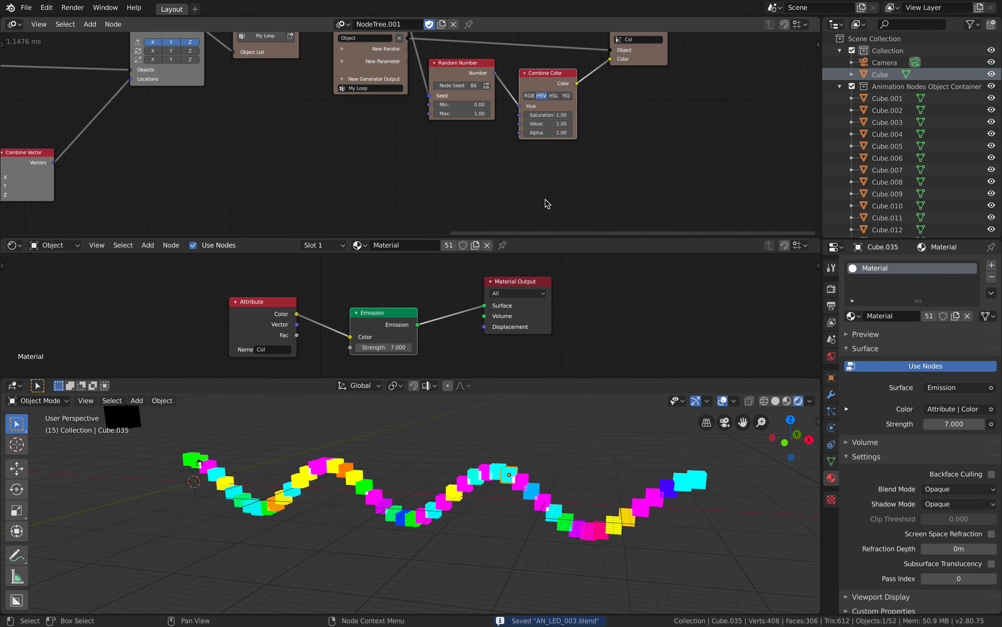
# Add a Cycles Material Output node to the Animation Nodes tree near the Set Vertex Color node.
pyautogui.moveTo(543, 203); pyautogui.dragTo(443, 196, button='middle')
pyautogui.hotkey('ctrl', 'a')
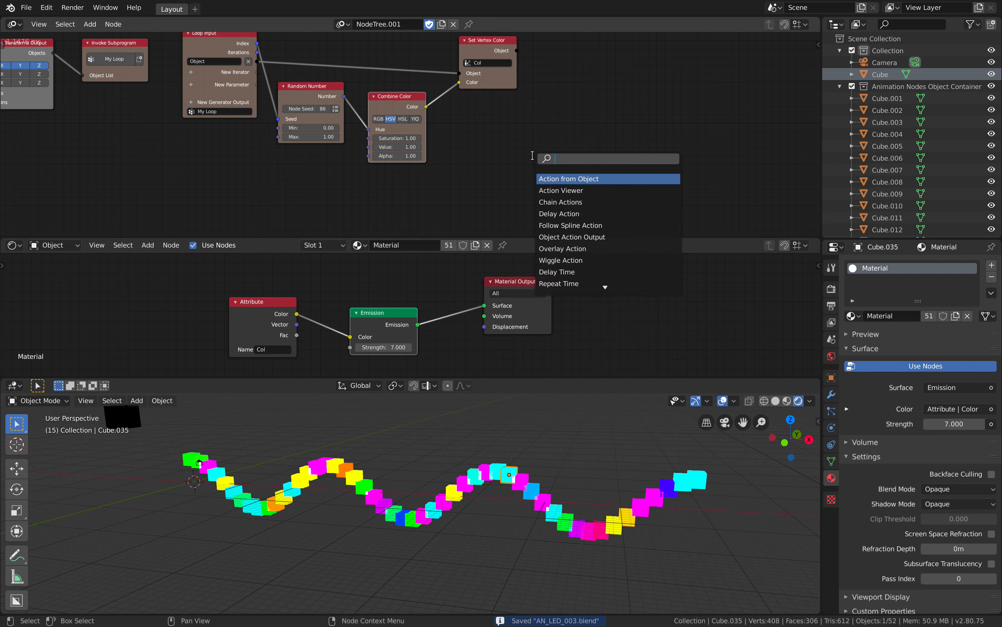
pyautogui.write('cycl')
pyautogui.press('Return')
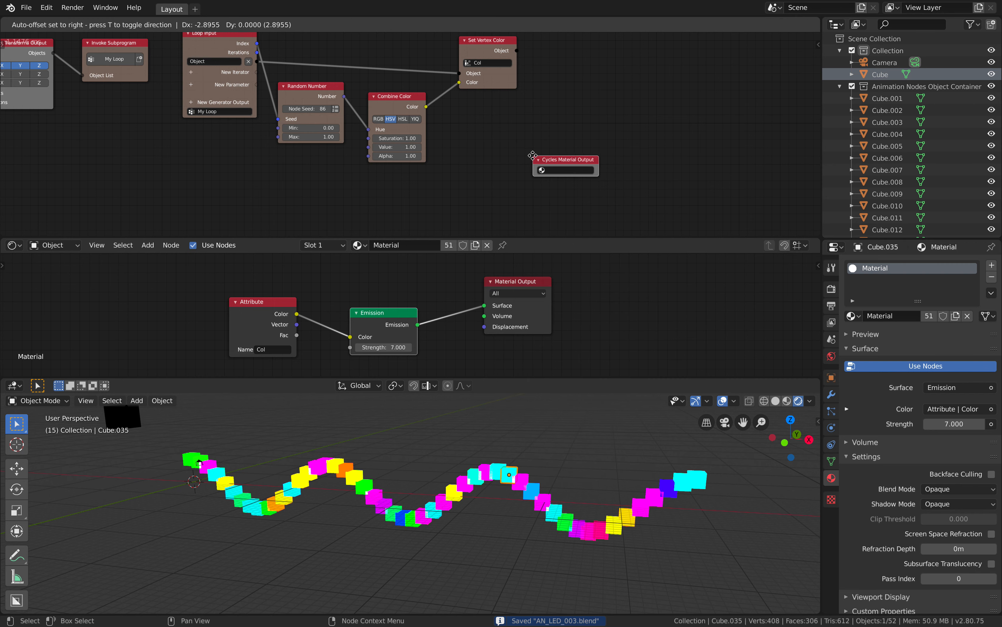
pyautogui.click(531, 156)
# Target the Emission node of Material in the Cycles Material Output node and place it below Set Vertex Color.
pyautogui.click(568, 176)
pyautogui.click(567, 183)
pyautogui.click(568, 180)
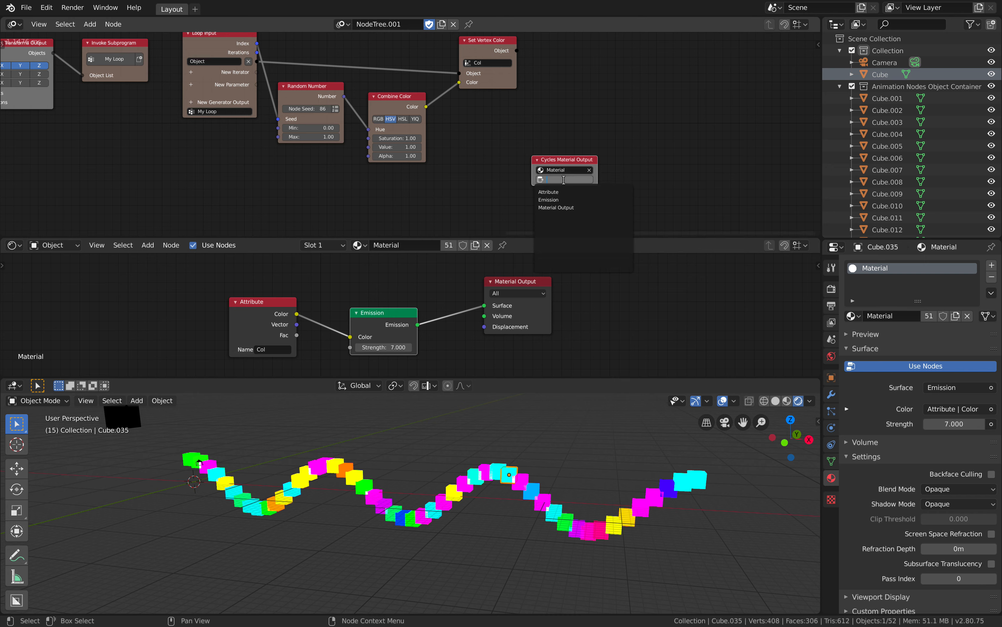
pyautogui.click(565, 199)
pyautogui.moveTo(571, 159); pyautogui.dragTo(516, 126)
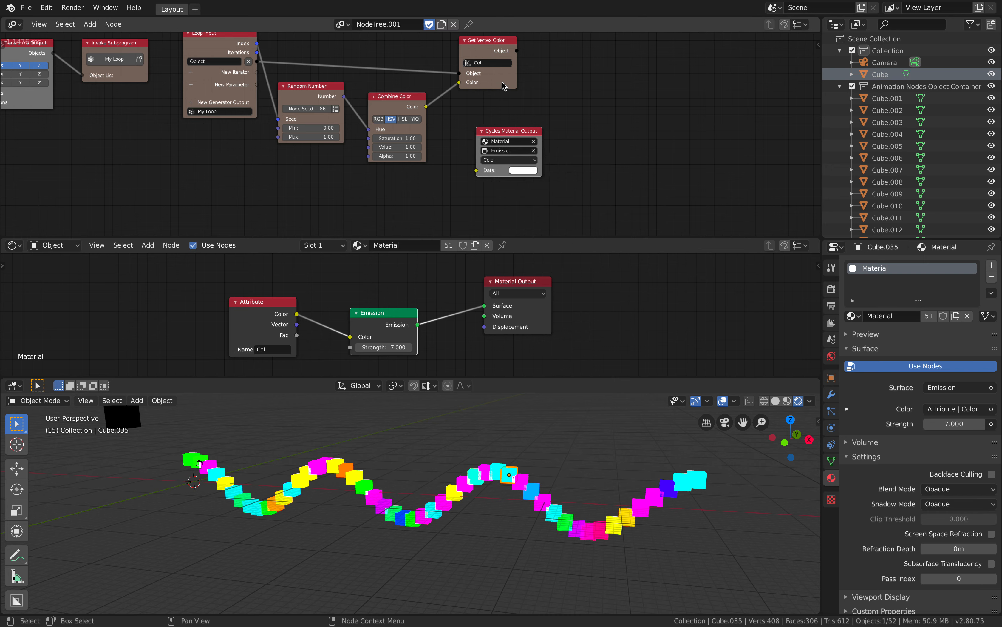
# Spread out the Random Number, Combine Color, Cycles Material Output and Set Vertex Color nodes, and move the material's Attribute node up slightly.
pyautogui.moveTo(405, 98); pyautogui.dragTo(450, 87)
pyautogui.moveTo(328, 86); pyautogui.dragTo(352, 87)
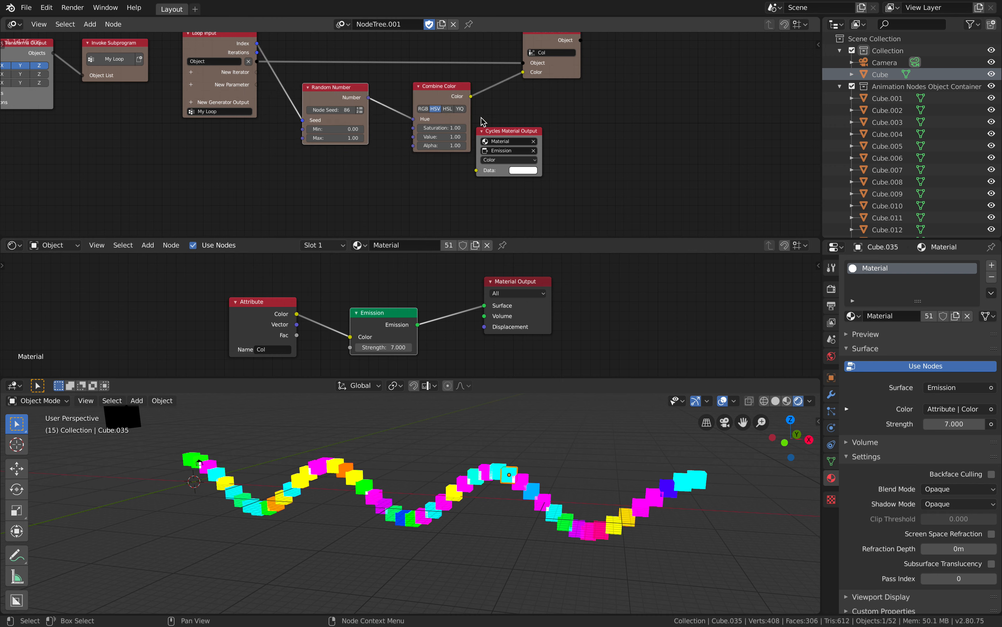
pyautogui.moveTo(506, 130); pyautogui.dragTo(518, 131)
pyautogui.moveTo(576, 71); pyautogui.dragTo(614, 76)
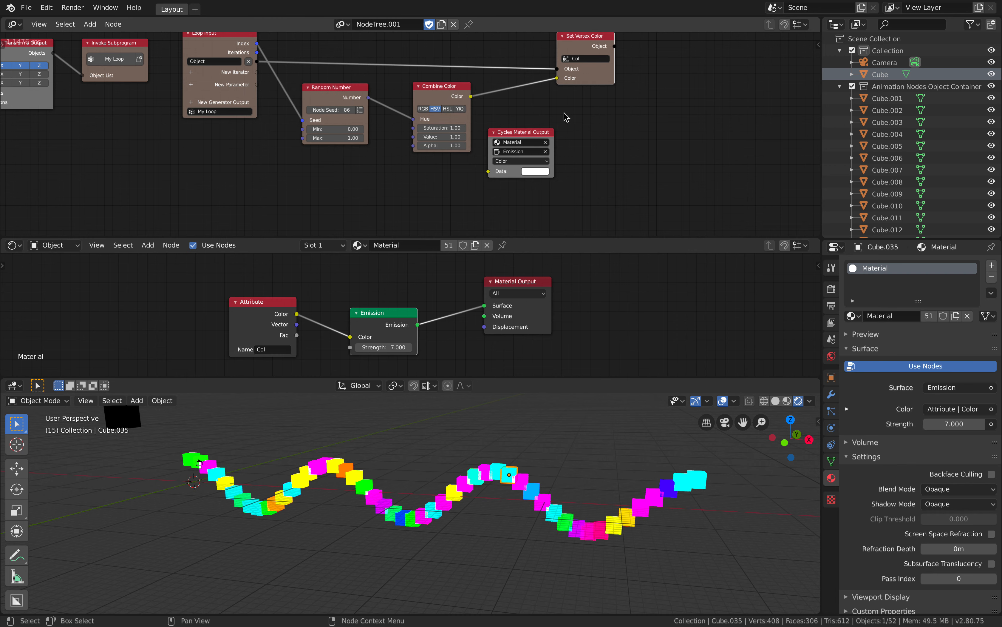
pyautogui.moveTo(271, 309); pyautogui.dragTo(266, 298)
pyautogui.moveTo(255, 296); pyautogui.dragTo(271, 288, button='middle')
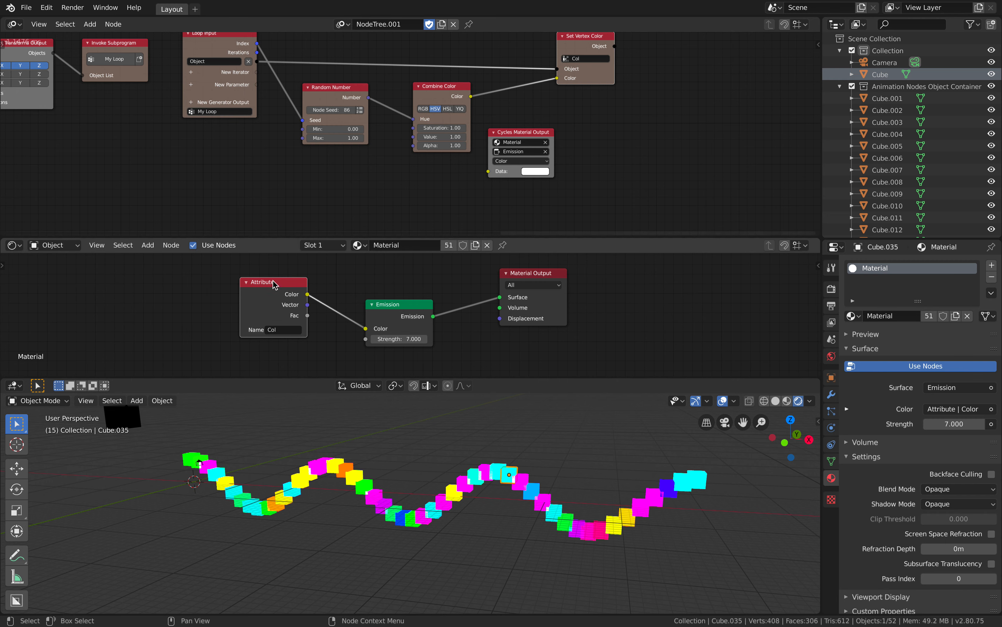
pyautogui.moveTo(591, 43); pyautogui.dragTo(587, 39)
pyautogui.moveTo(559, 61); pyautogui.dragTo(555, 91, button='middle')
pyautogui.scroll(1, 585, 71)
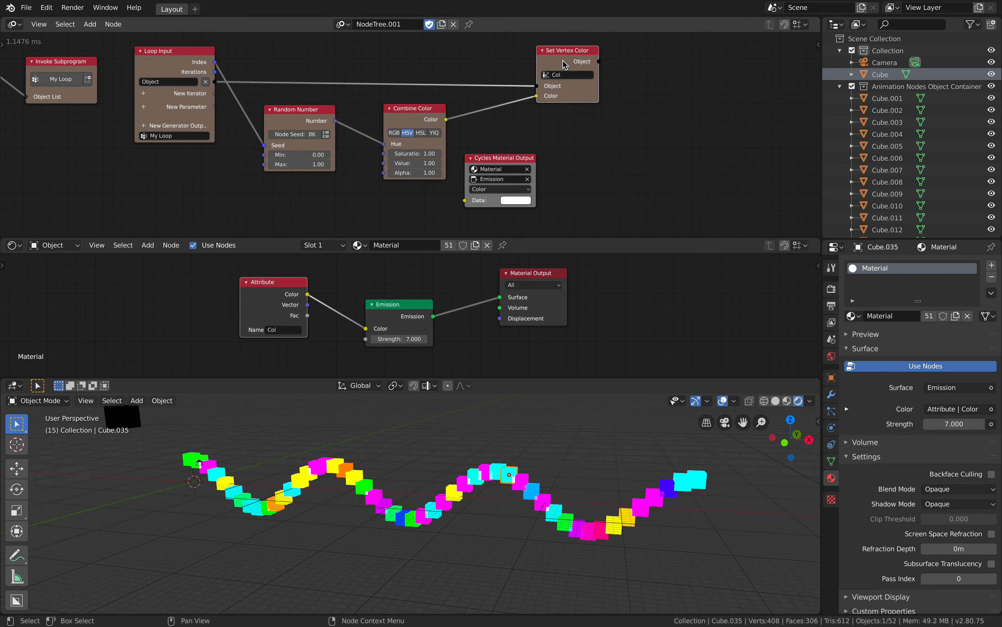
# Delete the Cycles Material Output node and place a duplicate of the Set Vertex Color node below the original.
pyautogui.moveTo(500, 164)
pyautogui.mouseDown()
pyautogui.moveTo(526, 168)
pyautogui.moveTo(518, 159)
pyautogui.mouseUp()
pyautogui.press('x')
pyautogui.click(577, 51)
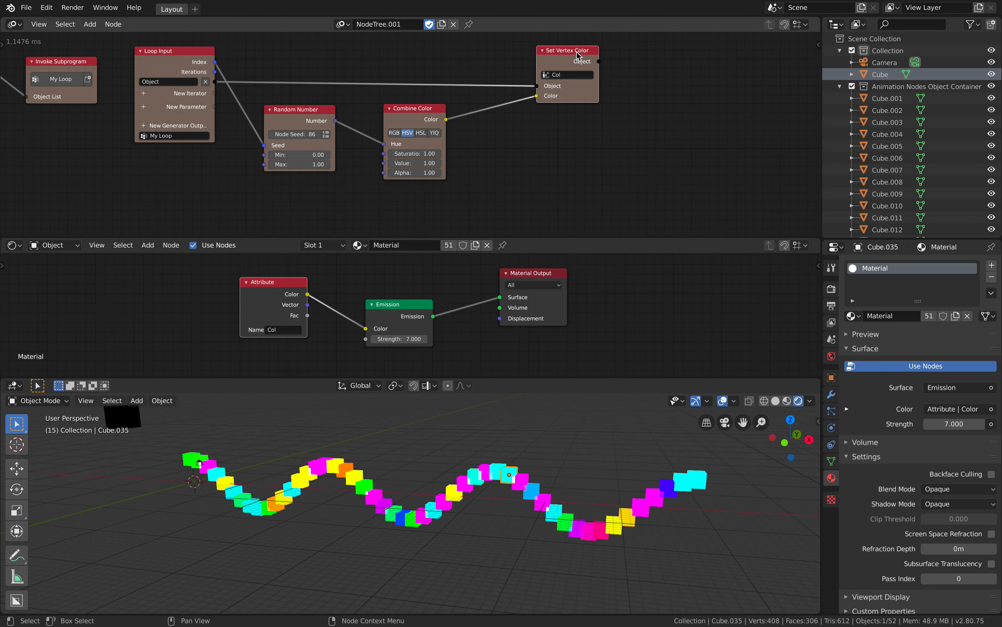
pyautogui.hotkey('shift', 'd')
pyautogui.click(577, 137)
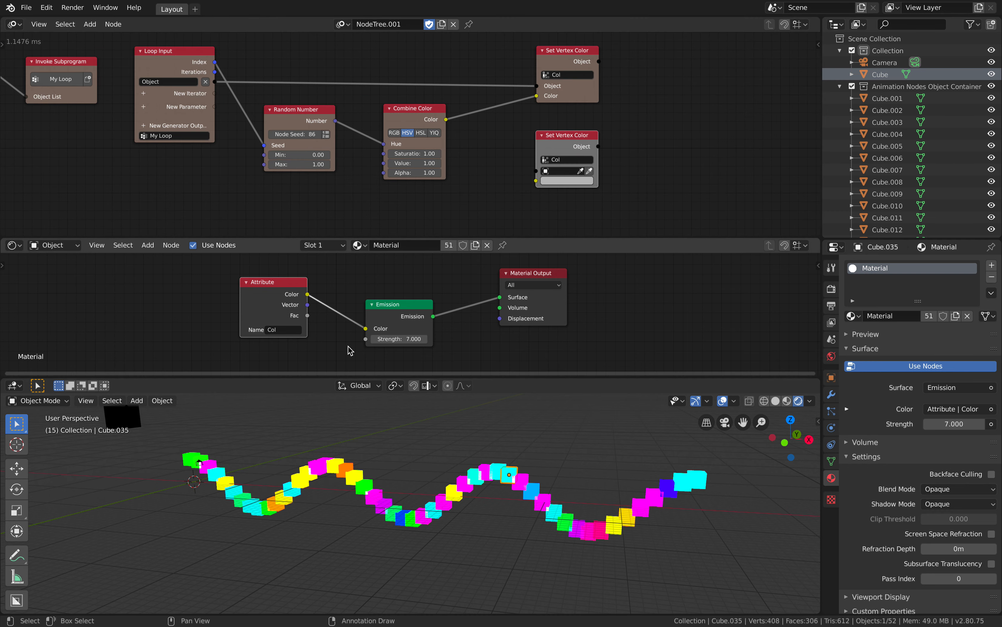
# Set the material's Emission strength to 15 and name the duplicated Set Vertex Color node's layer Strength.
pyautogui.moveTo(400, 338); pyautogui.dragTo(432, 339)
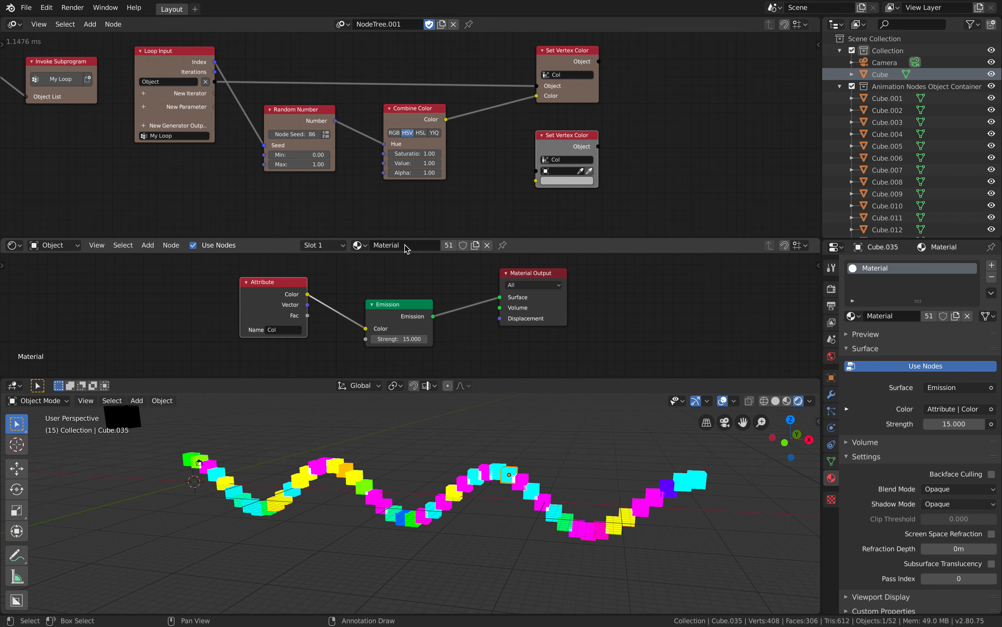
pyautogui.moveTo(549, 142); pyautogui.dragTo(546, 141)
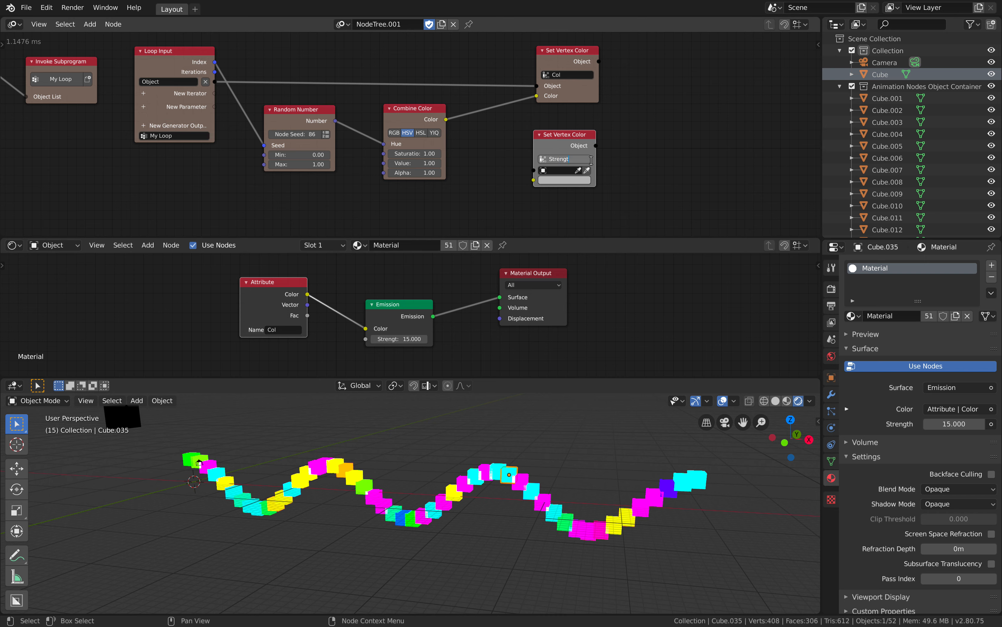
pyautogui.click(560, 170)
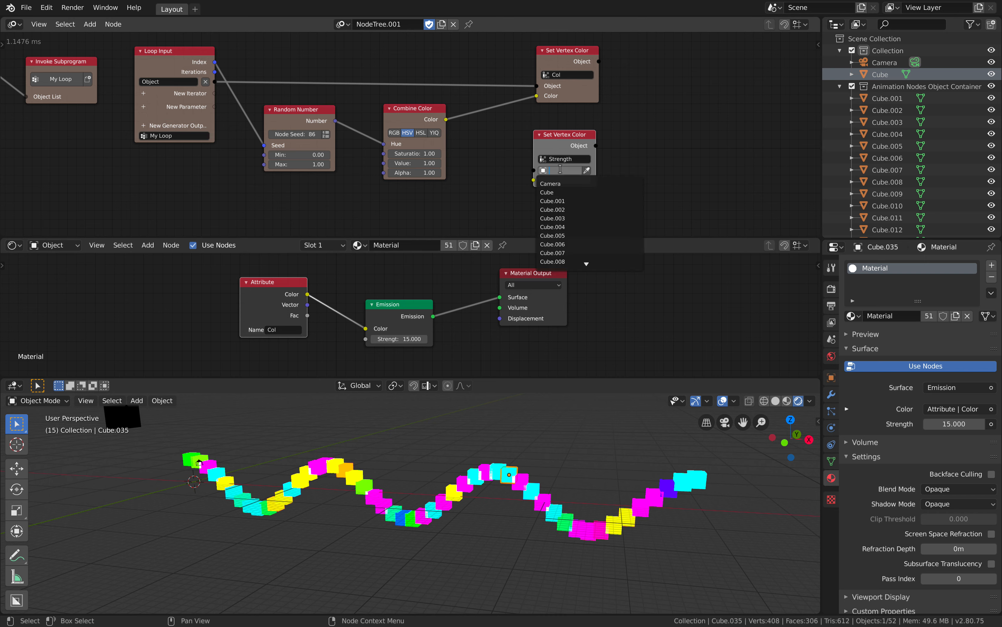
pyautogui.click(518, 158)
# Connect the Loop Input's Object output to the Strength Set Vertex Color node, save the file, and shift the Col node aside.
pyautogui.moveTo(215, 82); pyautogui.dragTo(564, 142)
pyautogui.hotkey('ctrl', 's')
pyautogui.moveTo(580, 96); pyautogui.dragTo(604, 90)
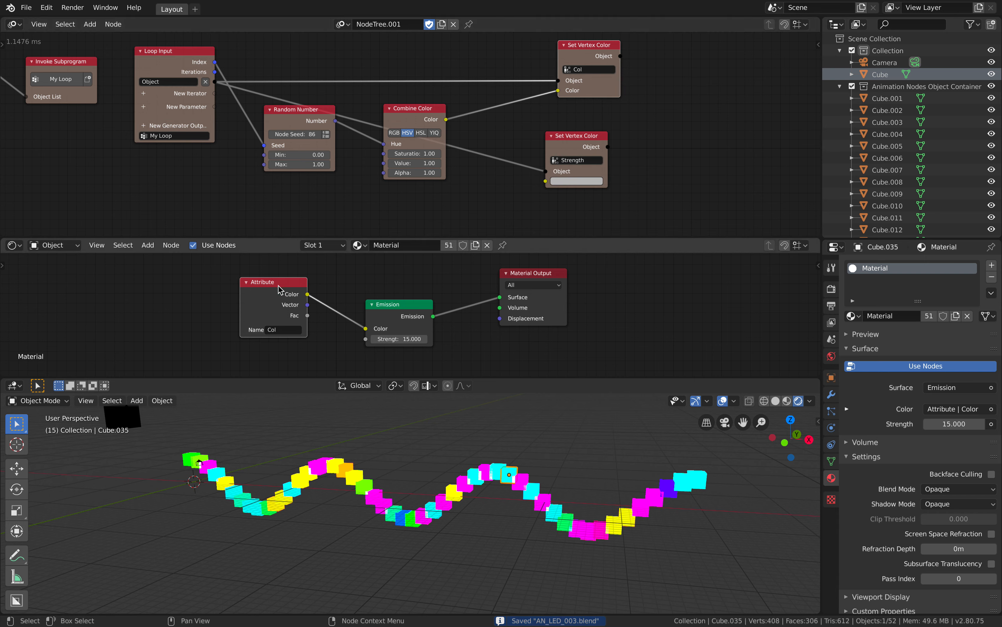
# Duplicate the Attribute node in the material's shader tree, place it below the original, and set its name to Strength.
pyautogui.moveTo(278, 286); pyautogui.dragTo(294, 253, button='middle')
pyautogui.hotkey('shift', 'd')
pyautogui.click(287, 276)
pyautogui.moveTo(286, 299); pyautogui.dragTo(286, 283, button='middle')
pyautogui.click(290, 356)
pyautogui.write('Strength')
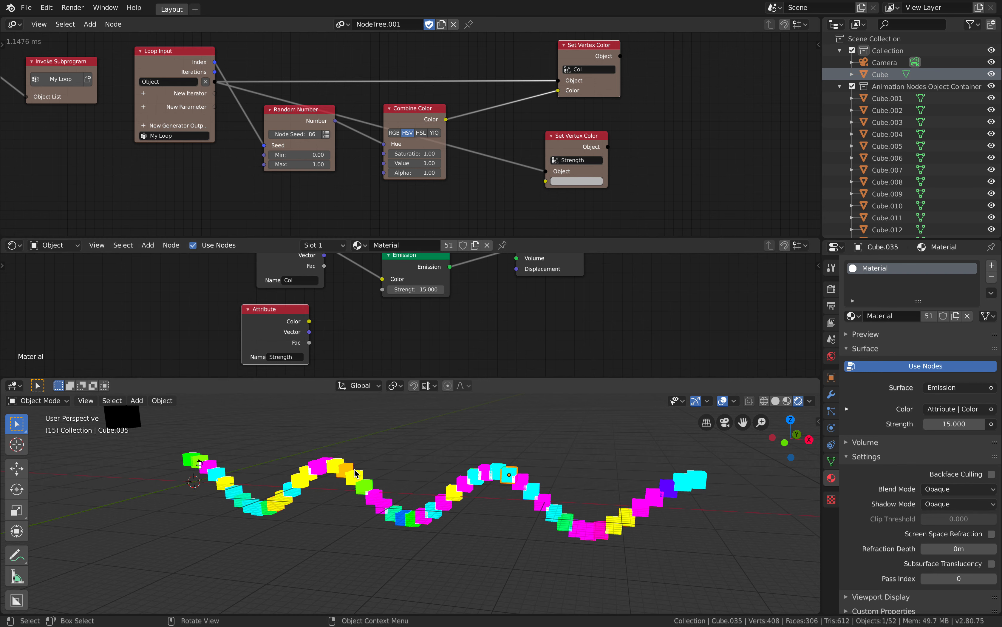
# Show the vertex color layers of a yellow cube in the wave and enlarge their list.
pyautogui.click(831, 462)
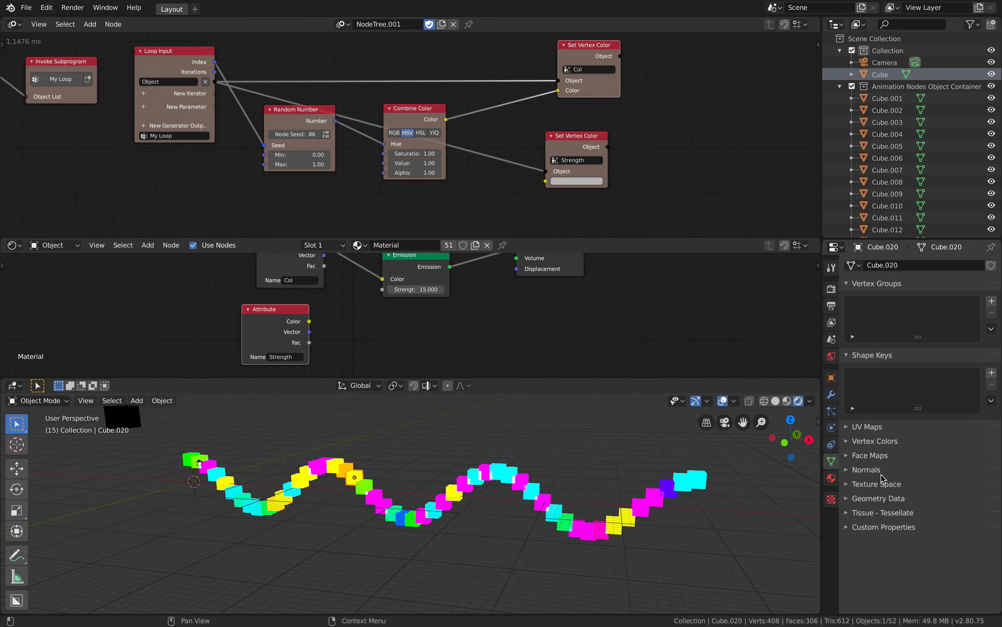
pyautogui.click(875, 440)
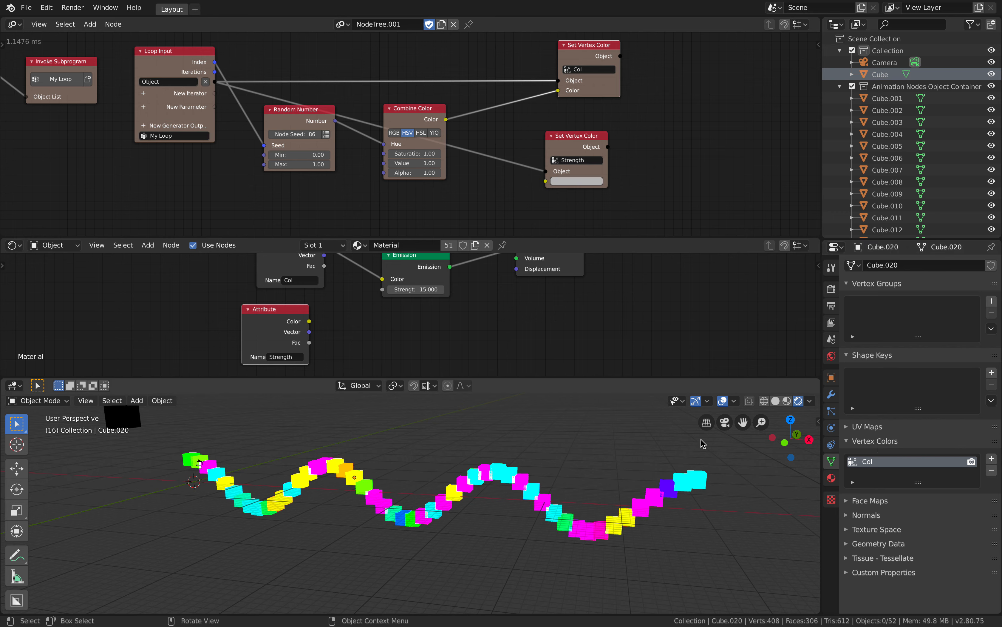
pyautogui.moveTo(918, 482); pyautogui.dragTo(918, 506)
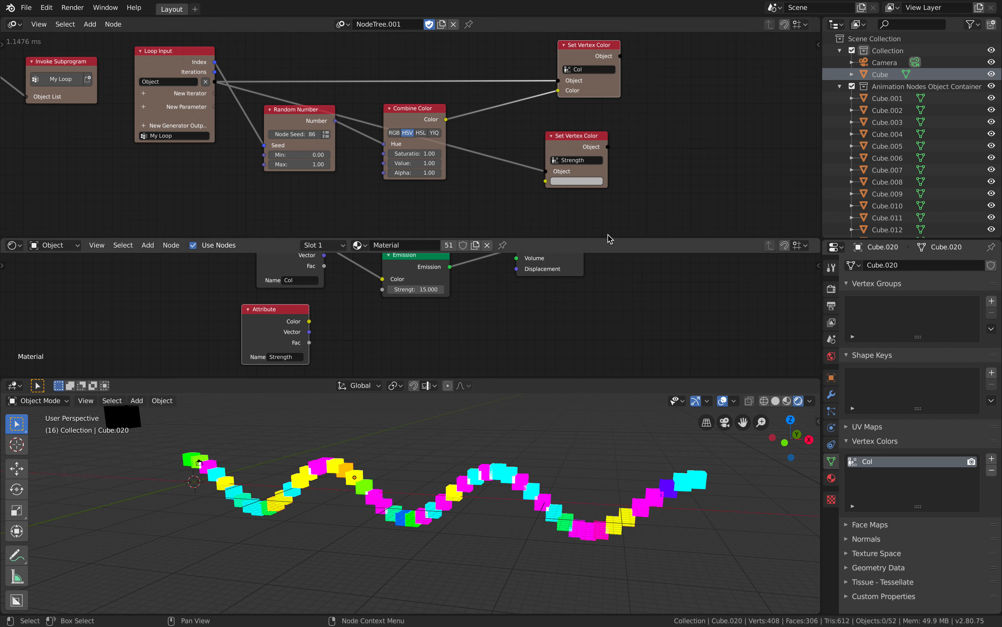
# Space out the Random Number, Combine Color and both Set Vertex Color nodes farther from the Loop Input, and save the file.
pyautogui.moveTo(567, 171); pyautogui.dragTo(587, 164)
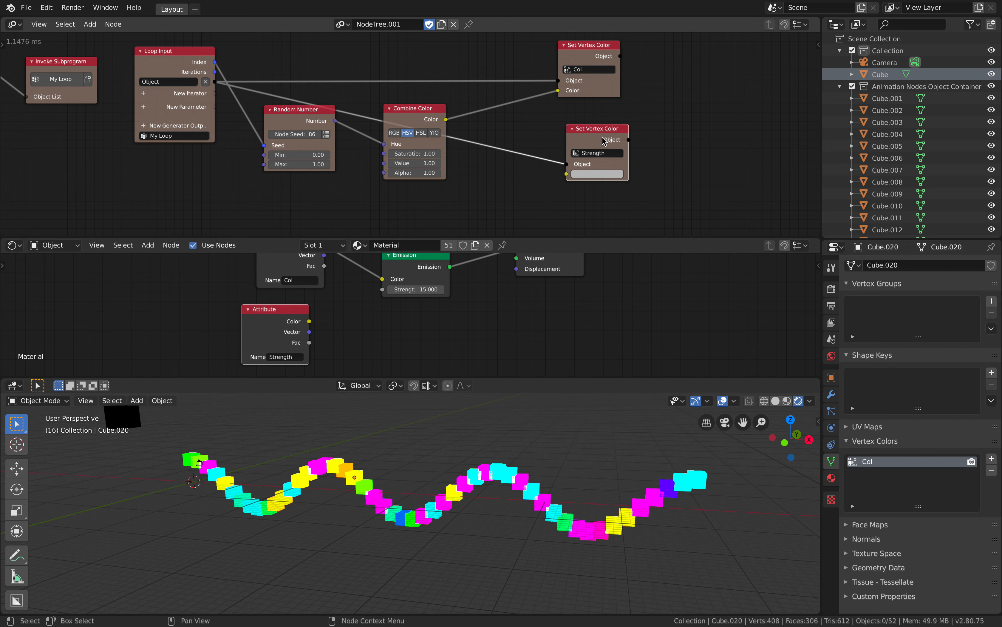
pyautogui.moveTo(602, 92); pyautogui.dragTo(655, 76)
pyautogui.moveTo(431, 110); pyautogui.dragTo(534, 75)
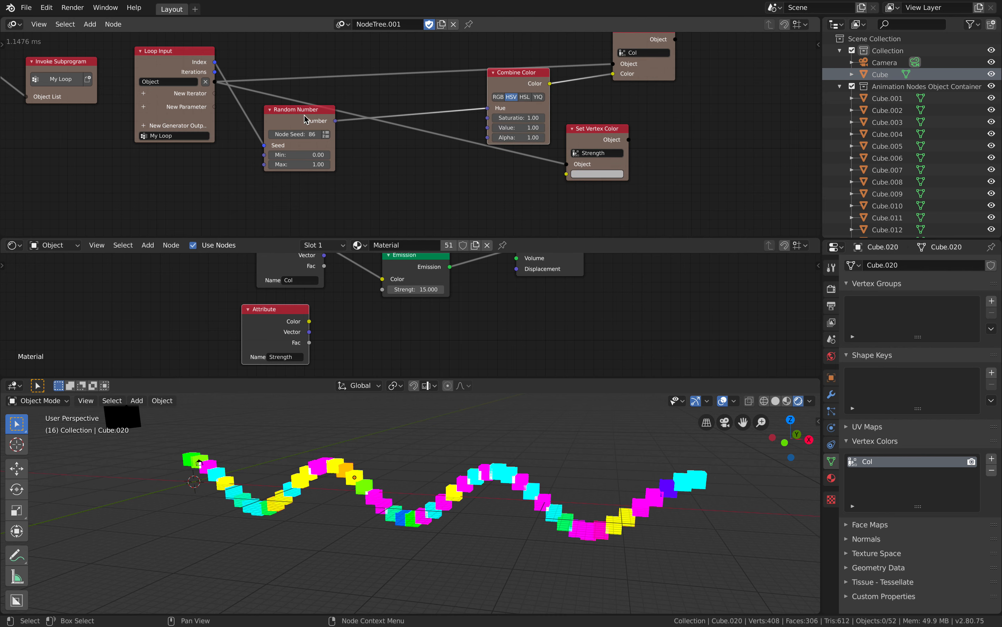
pyautogui.moveTo(306, 115); pyautogui.dragTo(424, 96)
pyautogui.hotkey('ctrl', 's')
pyautogui.moveTo(592, 136); pyautogui.dragTo(632, 143)
pyautogui.moveTo(418, 95); pyautogui.dragTo(412, 95)
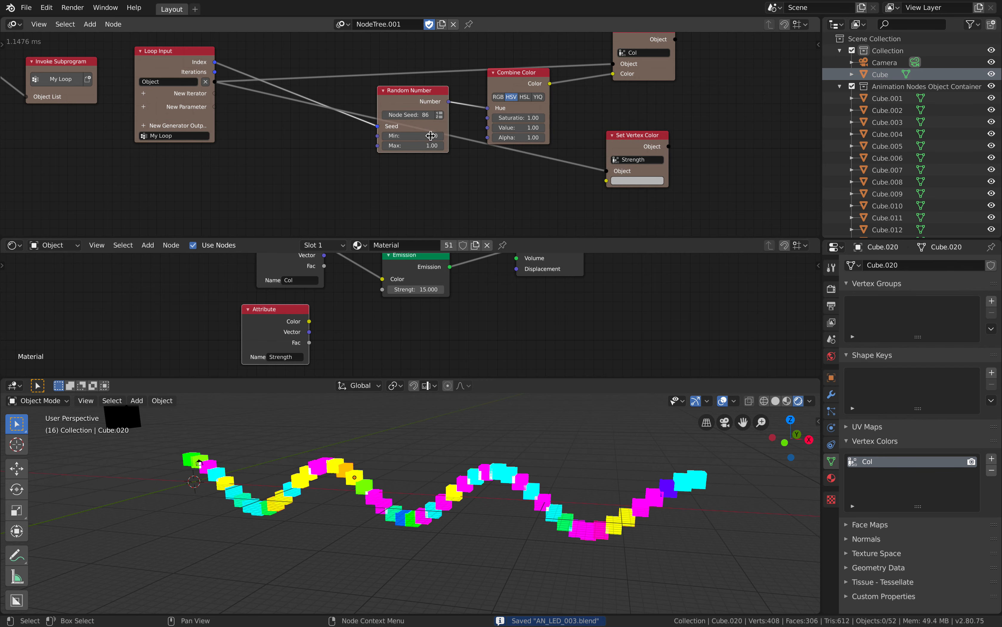
pyautogui.scroll(-1, 423, 169)
pyautogui.moveTo(634, 75); pyautogui.dragTo(647, 72)
pyautogui.moveTo(625, 140); pyautogui.dragTo(662, 139)
# Examine the chain of Math nodes that feeds the Combine Vector node and drives the wave.
pyautogui.moveTo(433, 133); pyautogui.dragTo(541, 138, button='middle')
pyautogui.moveTo(281, 111); pyautogui.dragTo(715, 94, button='middle')
pyautogui.moveTo(396, 189); pyautogui.dragTo(402, 182)
pyautogui.scroll(-2, 373, 178)
pyautogui.moveTo(236, 155); pyautogui.dragTo(436, 116, button='middle')
pyautogui.moveTo(94, 140); pyautogui.dragTo(70, 150)
pyautogui.scroll(1, 153, 133)
pyautogui.scroll(1, 580, 137)
pyautogui.moveTo(610, 140); pyautogui.dragTo(434, 141, button='middle')
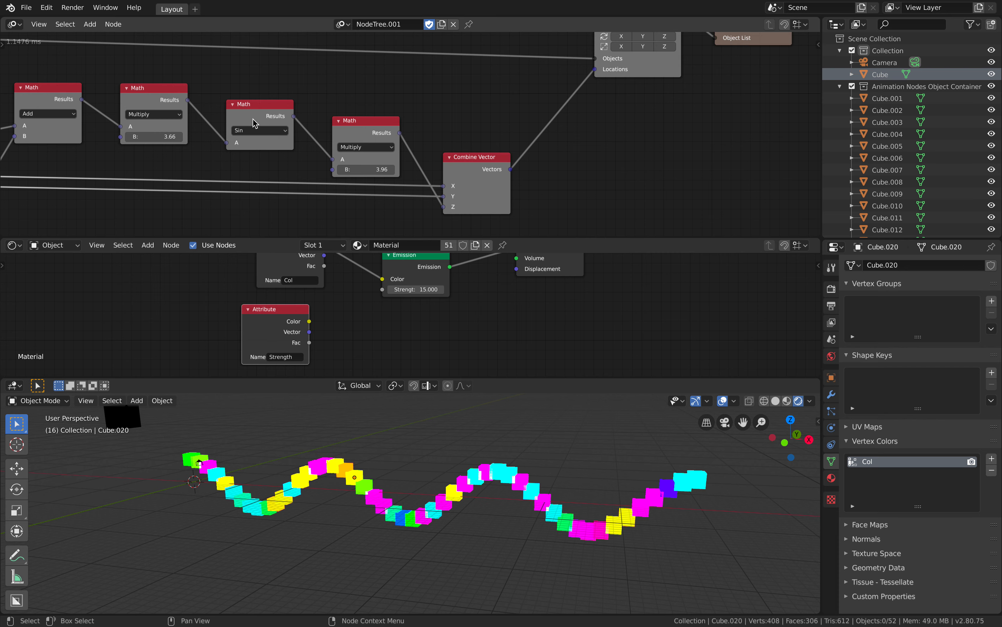
pyautogui.moveTo(48, 127); pyautogui.dragTo(263, 114, button='middle')
# Select a cube in the wave, play the animation briefly to update its vertex color layers, and save the file.
pyautogui.click(509, 466)
pyautogui.press('space')
pyautogui.press('space')
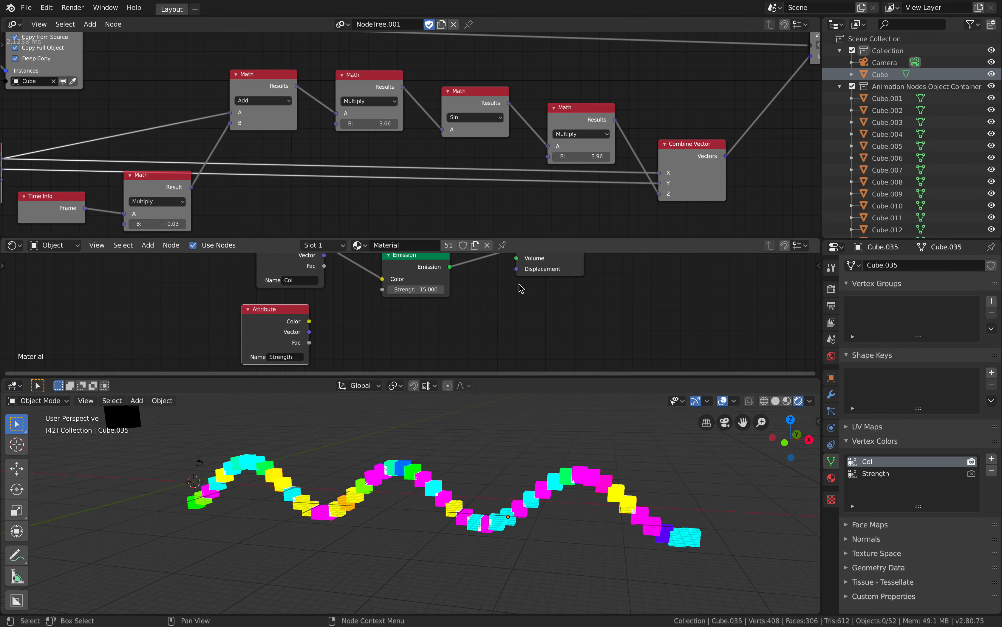
pyautogui.moveTo(245, 114); pyautogui.dragTo(198, 128, button='middle')
pyautogui.moveTo(557, 138); pyautogui.dragTo(444, 122, button='middle')
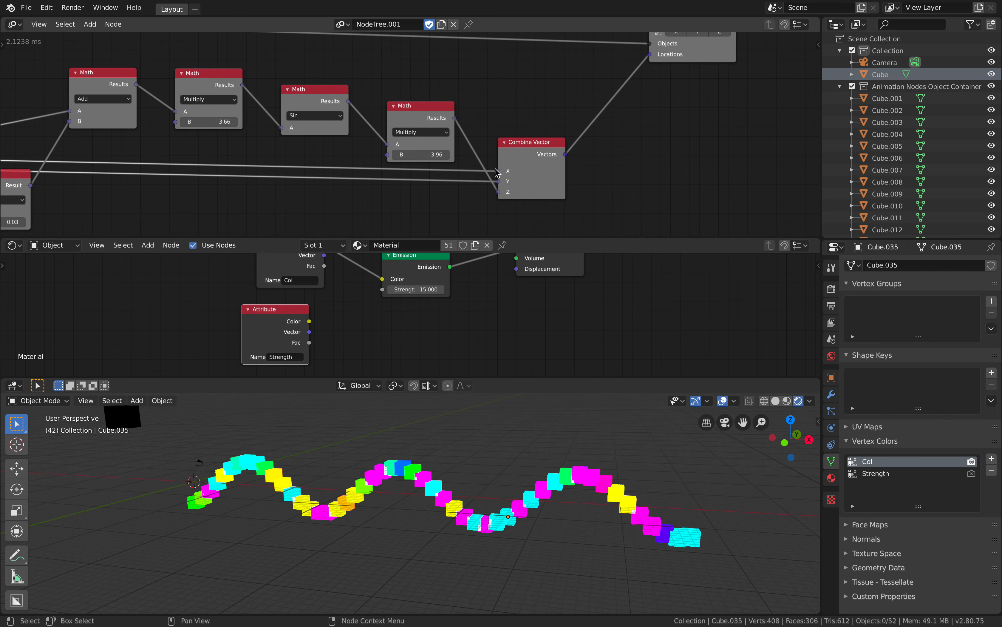
pyautogui.scroll(-2, 539, 178)
pyautogui.moveTo(636, 97); pyautogui.dragTo(482, 126, button='middle')
pyautogui.hotkey('ctrl', 's')
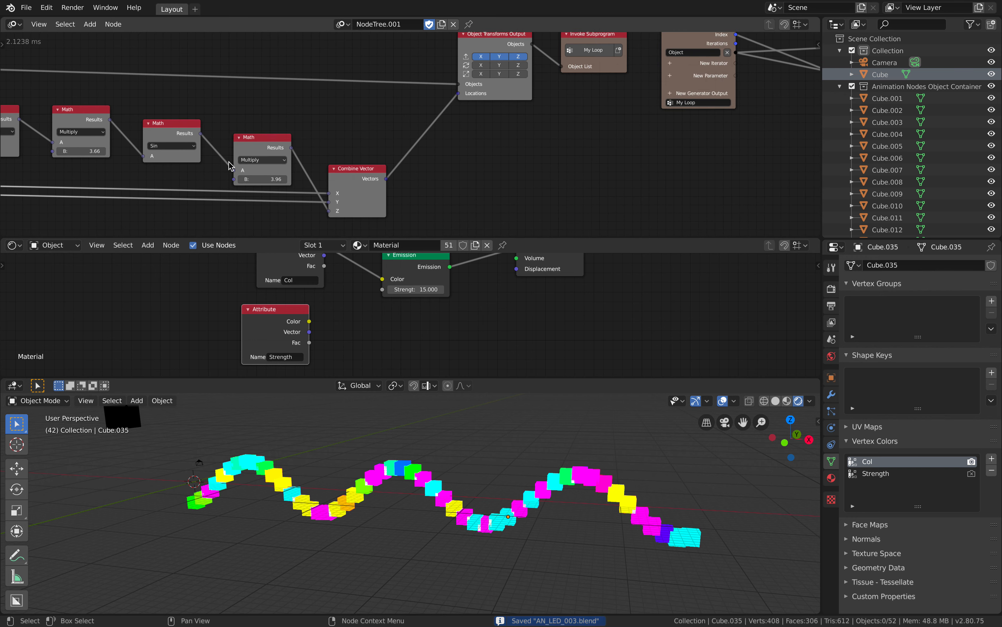
# Add a Float List iterator to the Loop Input node of My Loop.
pyautogui.moveTo(589, 82); pyautogui.dragTo(439, 104, button='middle')
pyautogui.moveTo(426, 83); pyautogui.dragTo(454, 101)
pyautogui.scroll(1, 479, 104)
pyautogui.moveTo(480, 106); pyautogui.dragTo(451, 78, button='middle')
pyautogui.moveTo(716, 73); pyautogui.dragTo(629, 74, button='middle')
pyautogui.scroll(-1, 335, 147)
pyautogui.moveTo(334, 148); pyautogui.dragTo(489, 117, button='middle')
pyautogui.scroll(1, 488, 117)
pyautogui.moveTo(442, 83); pyautogui.dragTo(464, 139, button='middle')
pyautogui.scroll(1, 464, 138)
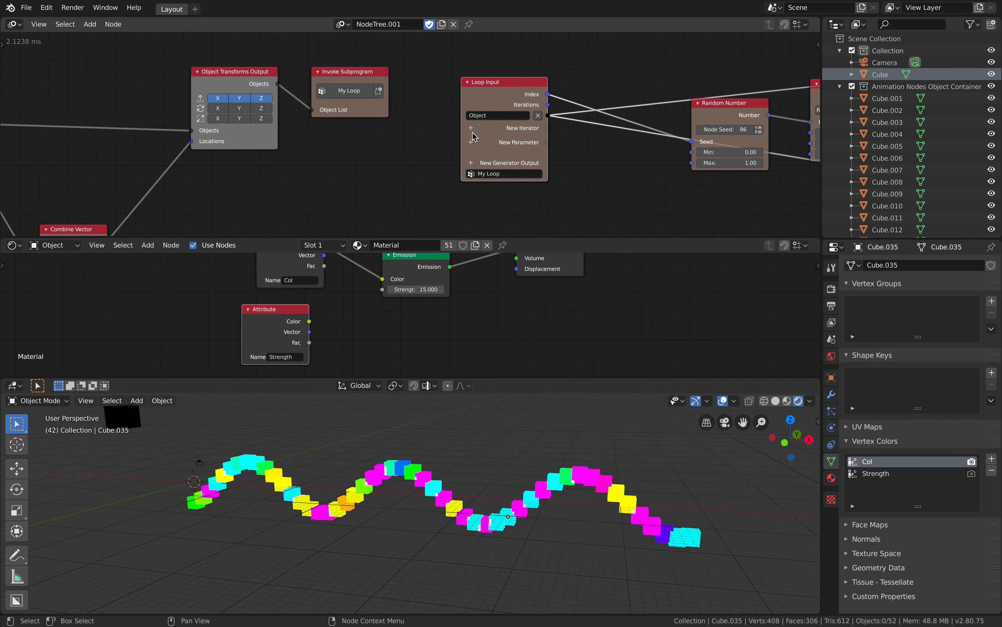
pyautogui.click(471, 128)
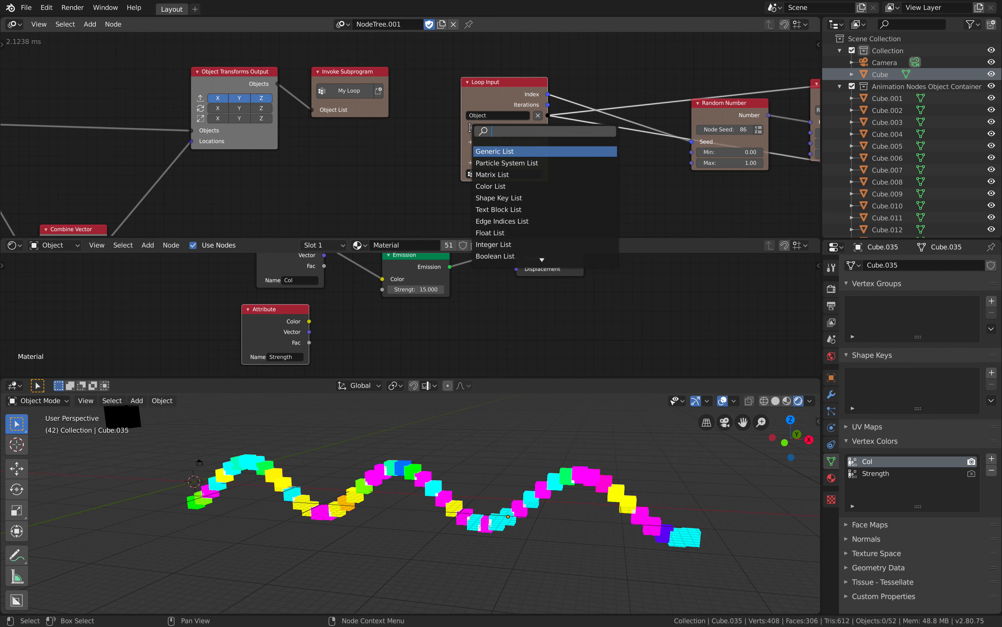
pyautogui.write('flo')
pyautogui.press('Return')
pyautogui.scroll(-1, 409, 140)
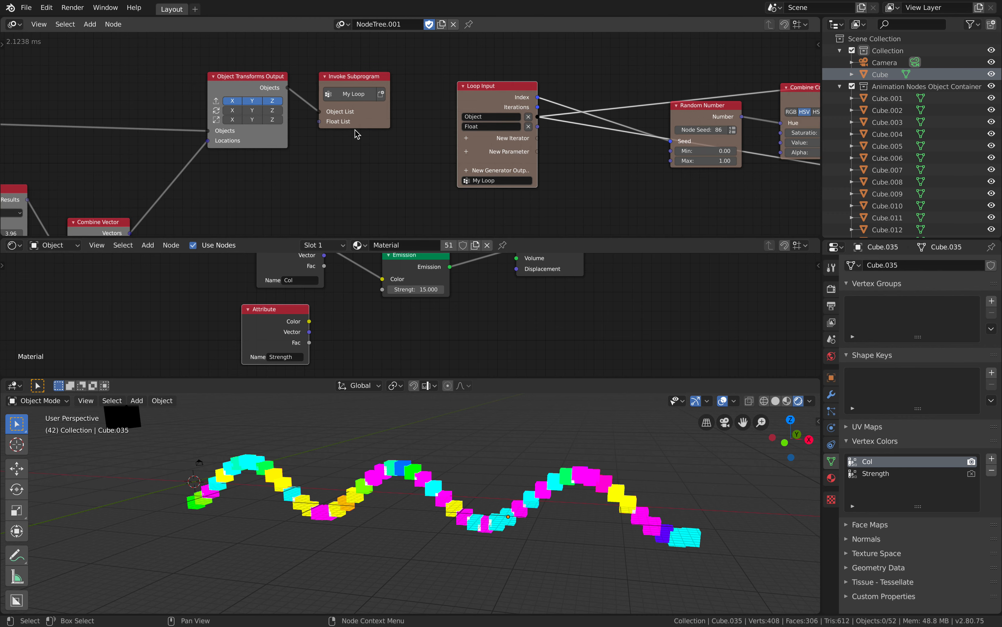
# Connect the Results of the last Multiply Math node to Invoke Subprogram's Float List input and save the file.
pyautogui.moveTo(357, 127); pyautogui.dragTo(456, 76, button='middle')
pyautogui.moveTo(140, 161); pyautogui.dragTo(170, 156, button='middle')
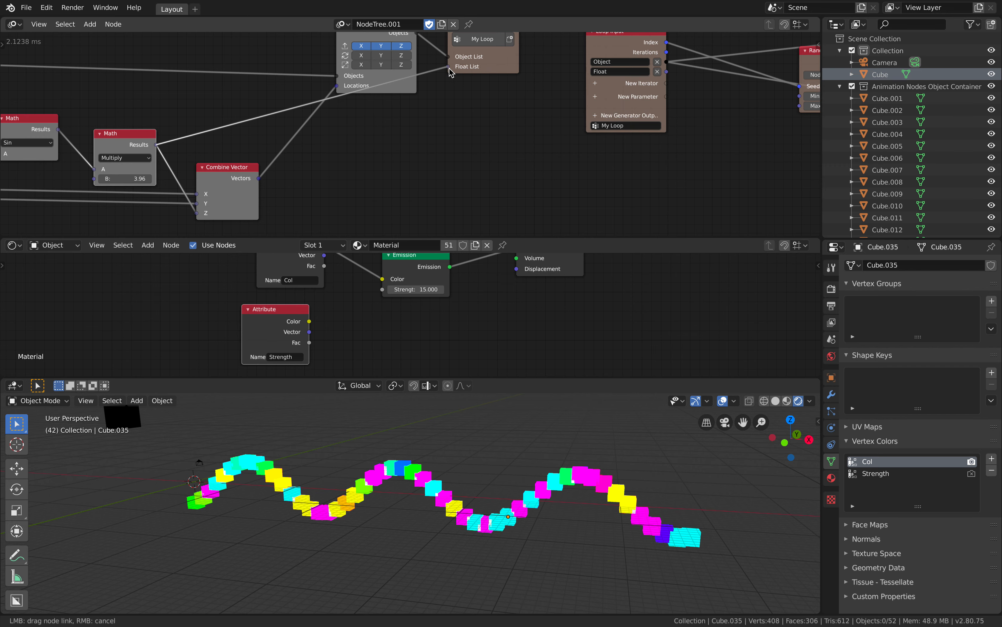
pyautogui.moveTo(557, 123); pyautogui.dragTo(325, 187, button='middle')
pyautogui.moveTo(511, 172); pyautogui.dragTo(372, 154, button='middle')
pyautogui.hotkey('ctrl', 's')
# Rearrange the Combine Color node and both Set Vertex Color nodes to make room before the Strength node.
pyautogui.moveTo(304, 156); pyautogui.dragTo(165, 161, button='middle')
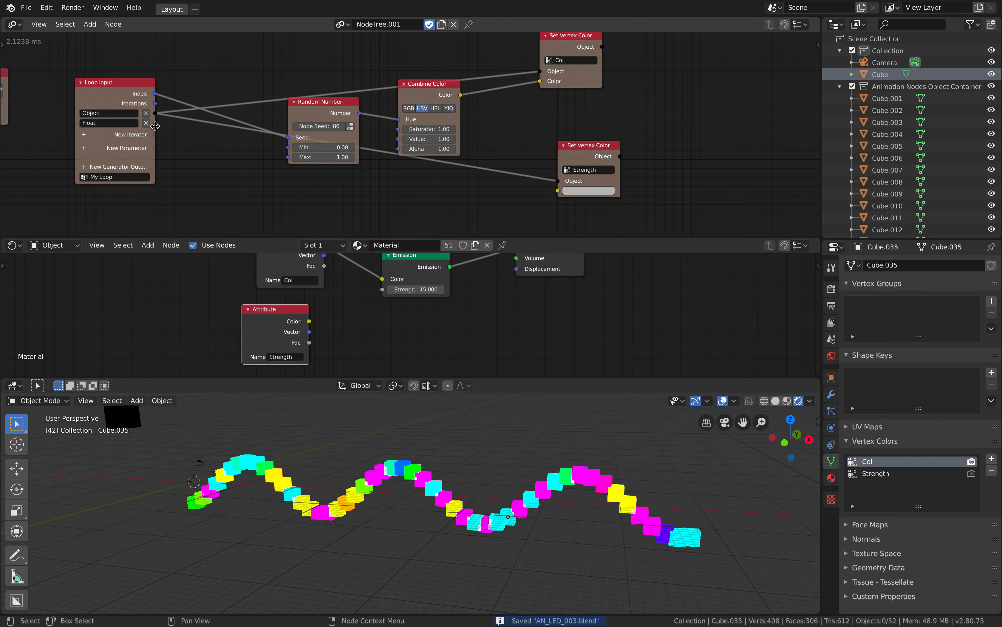
pyautogui.moveTo(155, 126); pyautogui.dragTo(181, 127)
pyautogui.moveTo(308, 141); pyautogui.dragTo(536, 190)
pyautogui.moveTo(586, 146); pyautogui.dragTo(575, 121)
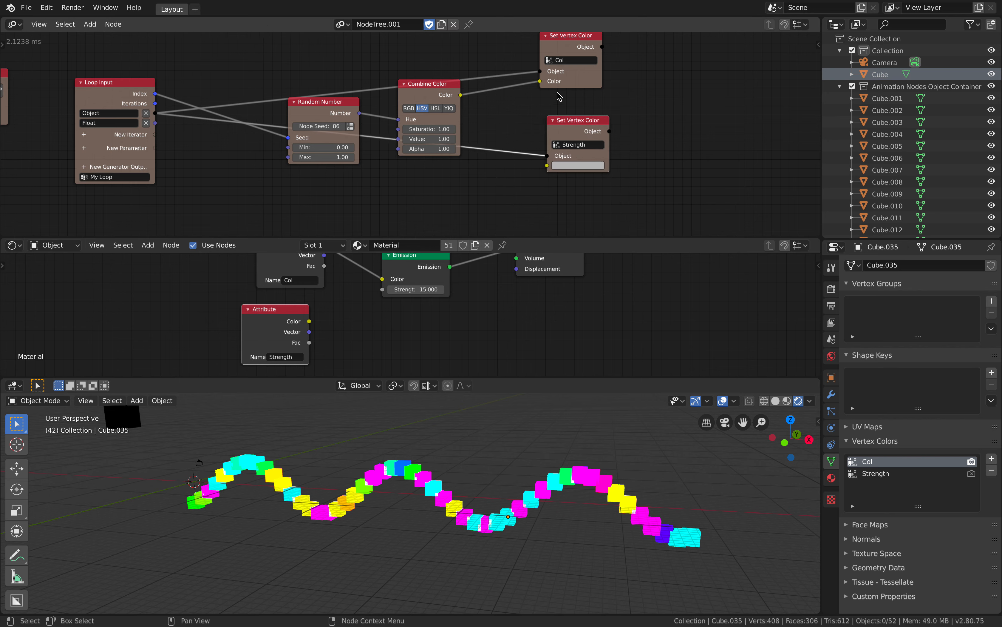
pyautogui.moveTo(553, 77); pyautogui.dragTo(558, 72)
pyautogui.moveTo(441, 83); pyautogui.dragTo(491, 77)
pyautogui.moveTo(578, 78); pyautogui.dragTo(583, 82)
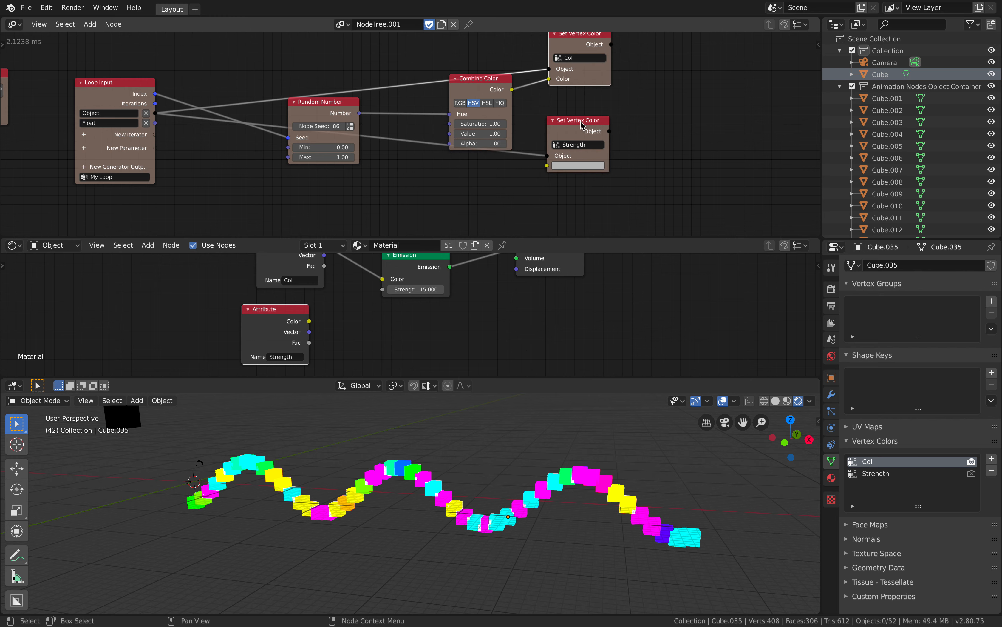
pyautogui.moveTo(572, 124); pyautogui.dragTo(583, 151)
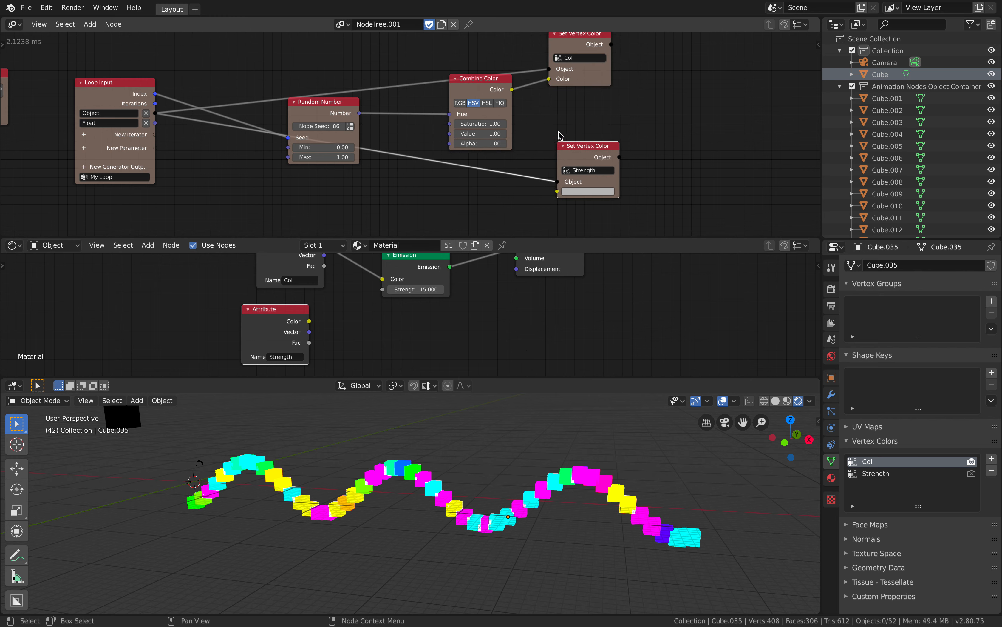
# Duplicate the Combine Color node, link the loop's Float to its Value and its Color to the Strength node, and save.
pyautogui.moveTo(510, 135); pyautogui.dragTo(526, 123, button='middle')
pyautogui.click(525, 122)
pyautogui.hotkey('shift', 'd')
pyautogui.click(481, 137)
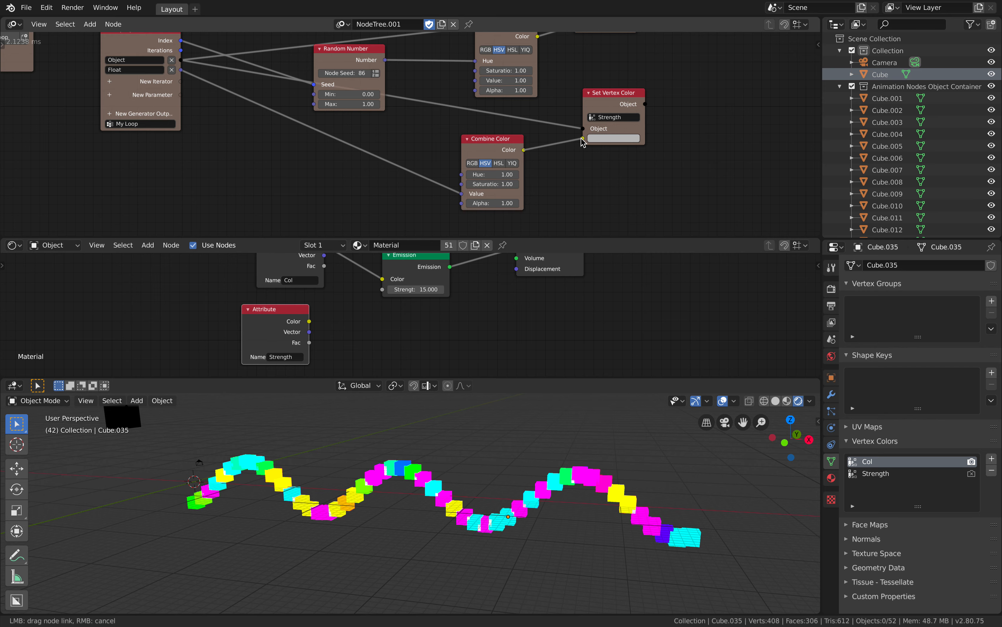
pyautogui.hotkey('ctrl', 's')
pyautogui.moveTo(691, 137); pyautogui.dragTo(656, 140, button='middle')
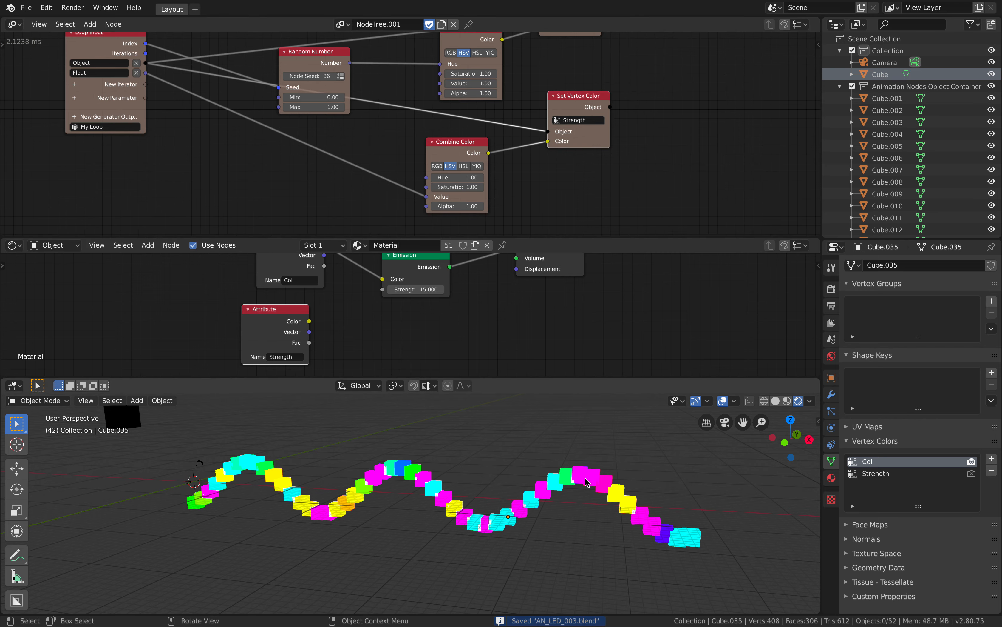
# Play the animation briefly, and connect the Strength Attribute's Color output to the Emission node's Color input.
pyautogui.press('space')
pyautogui.press('space')
pyautogui.moveTo(428, 339); pyautogui.dragTo(438, 343, button='middle')
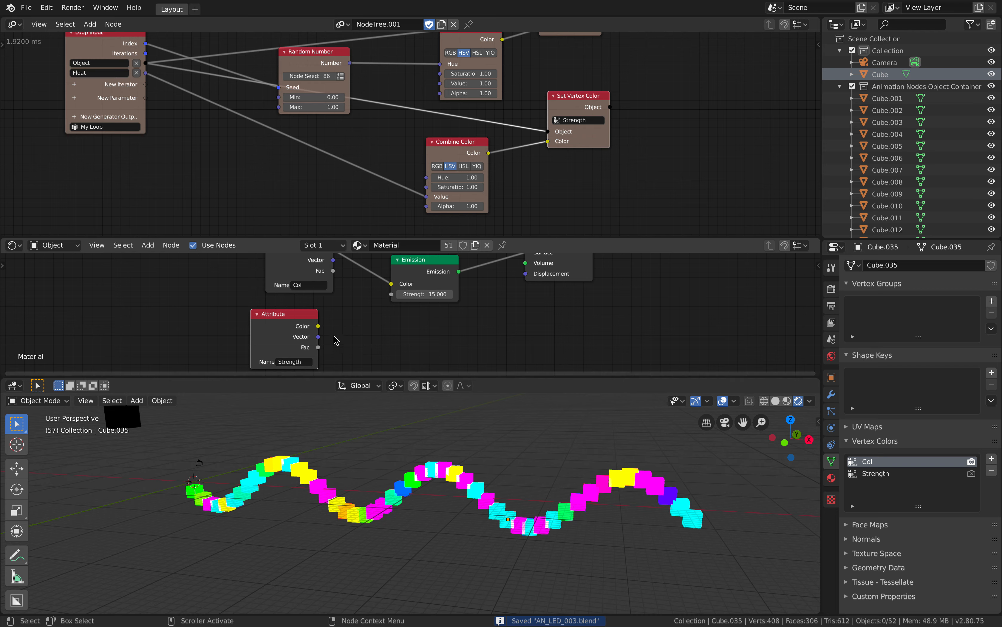
pyautogui.moveTo(390, 286); pyautogui.dragTo(391, 283)
# Play the animation while orbiting the wave, and try a different Hue, such as 0.76, in the lower Combine Color node.
pyautogui.press('space')
pyautogui.moveTo(433, 475); pyautogui.dragTo(462, 472, button='middle')
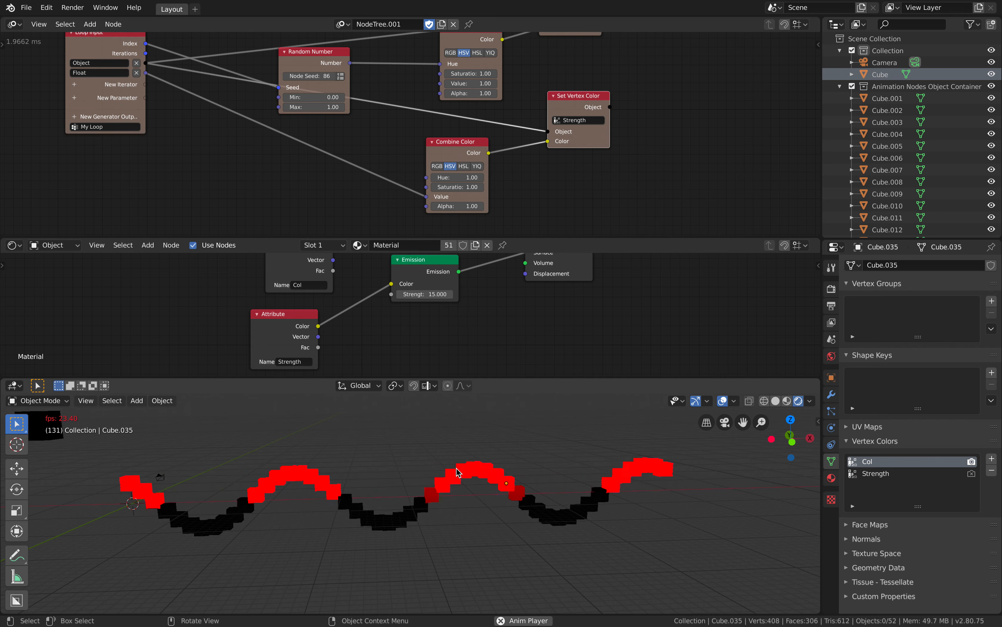
pyautogui.moveTo(456, 472); pyautogui.dragTo(429, 471, button='middle')
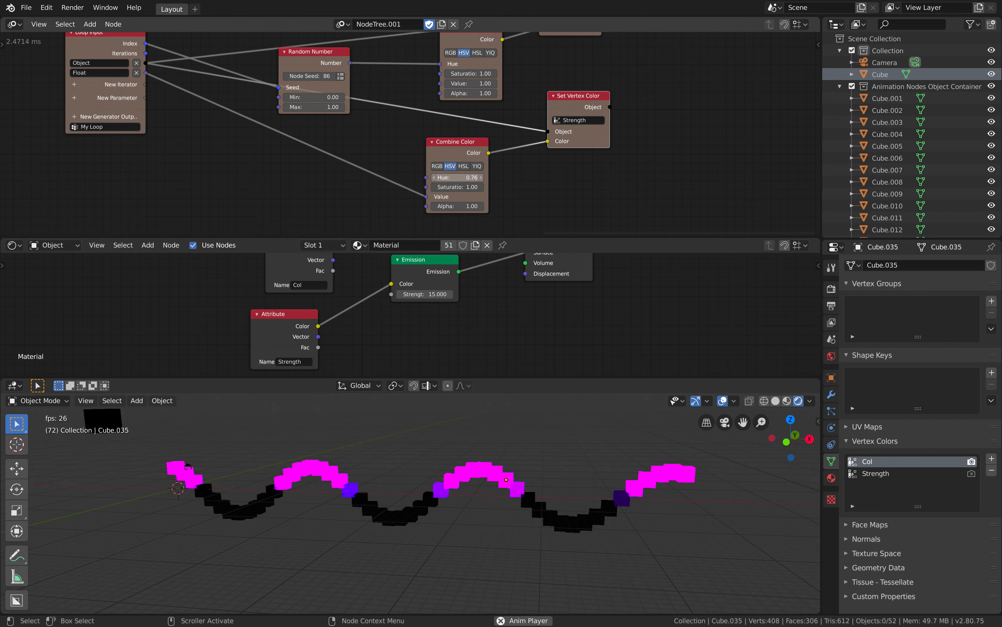
pyautogui.moveTo(464, 178); pyautogui.dragTo(449, 178)
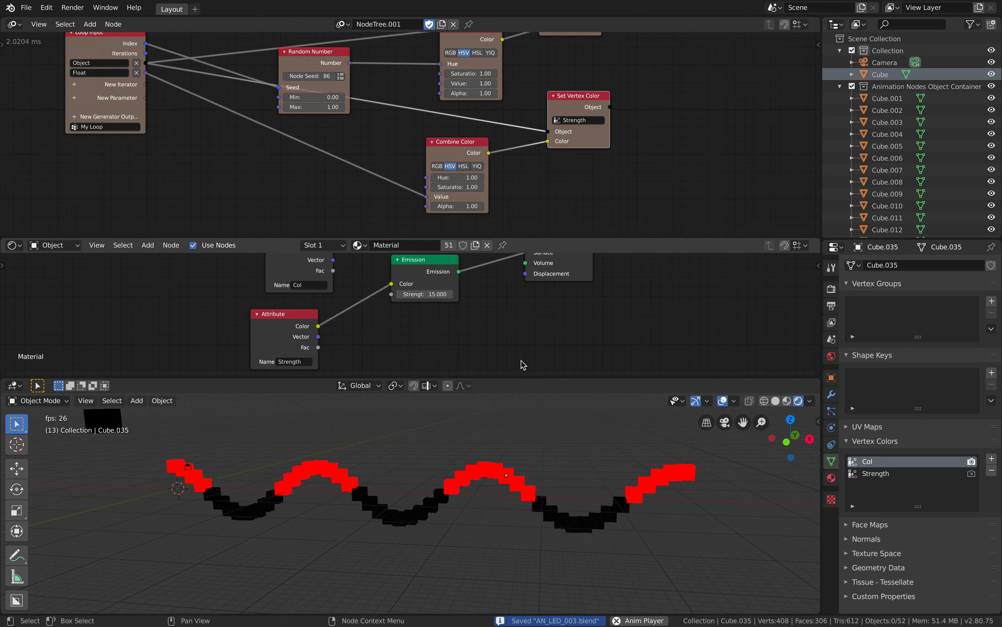
# Insert a Float Math node between the loop's Float and the lower Combine Color's Value, set to Add with B 2.64.
pyautogui.hotkey('ctrl', 's')
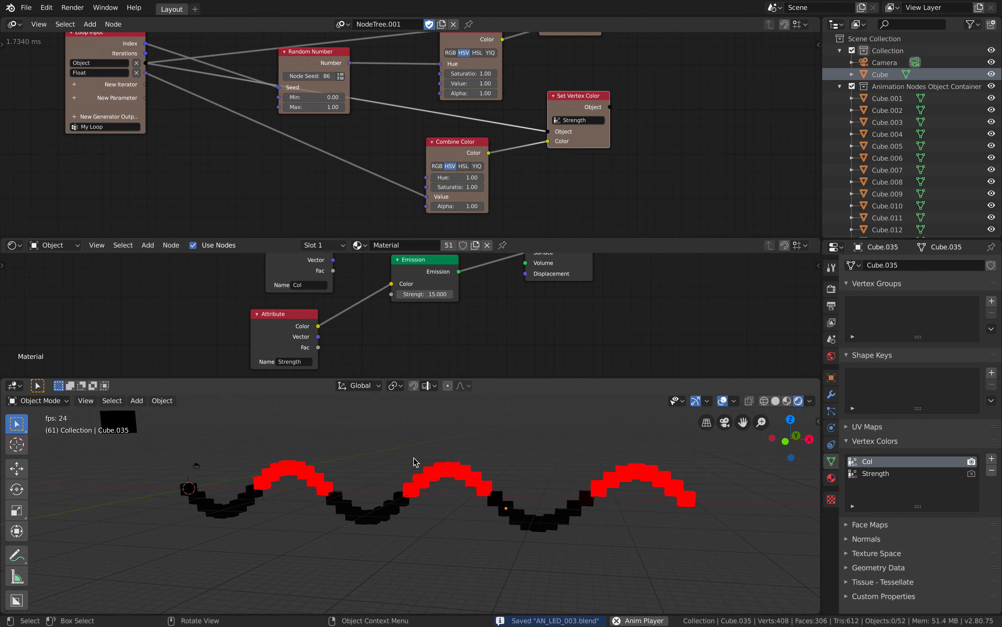
pyautogui.moveTo(308, 168); pyautogui.dragTo(335, 179, button='middle')
pyautogui.hotkey('ctrl', 'a')
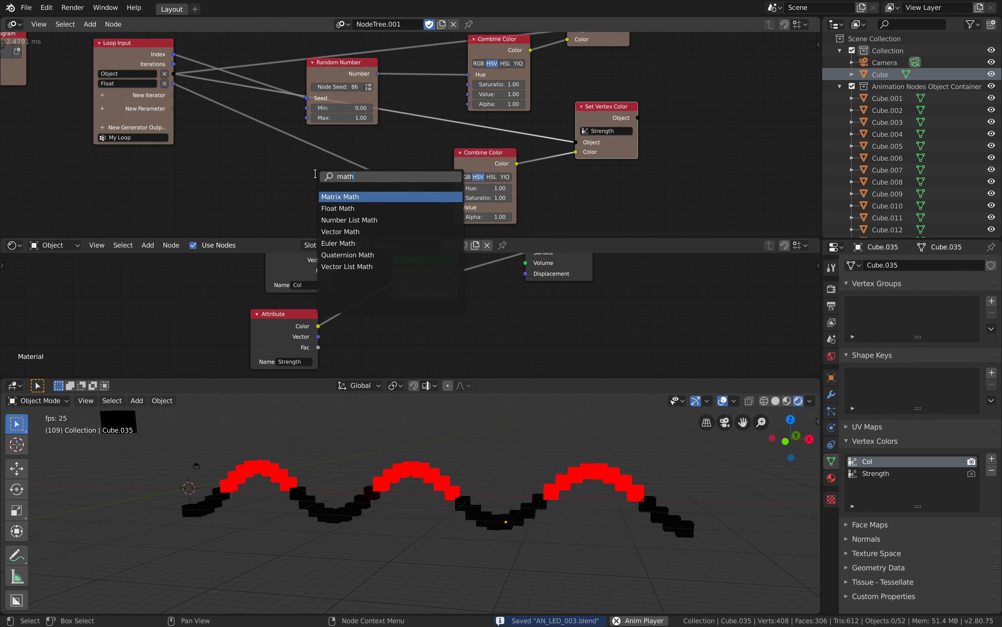
pyautogui.write('math')
pyautogui.press('Return')
pyautogui.click(354, 171)
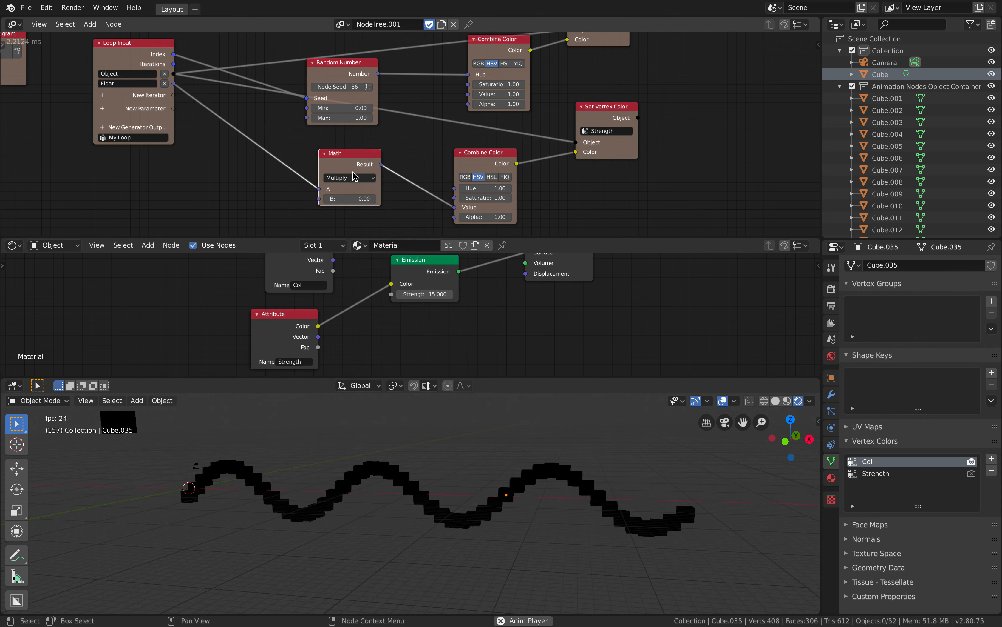
pyautogui.click(355, 177)
pyautogui.click(354, 188)
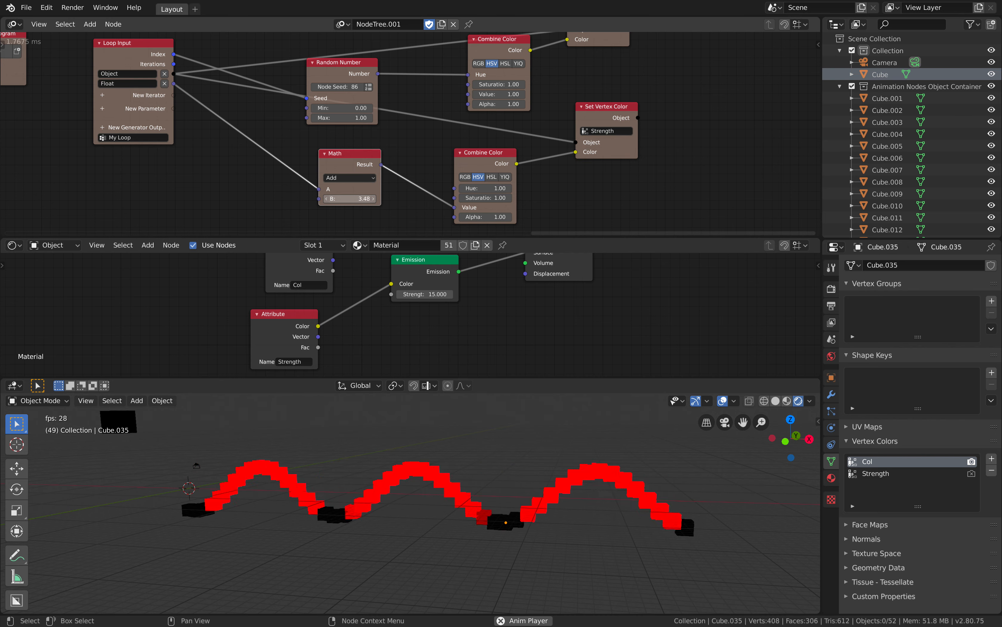
pyautogui.moveTo(423, 474); pyautogui.dragTo(428, 475, button='middle')
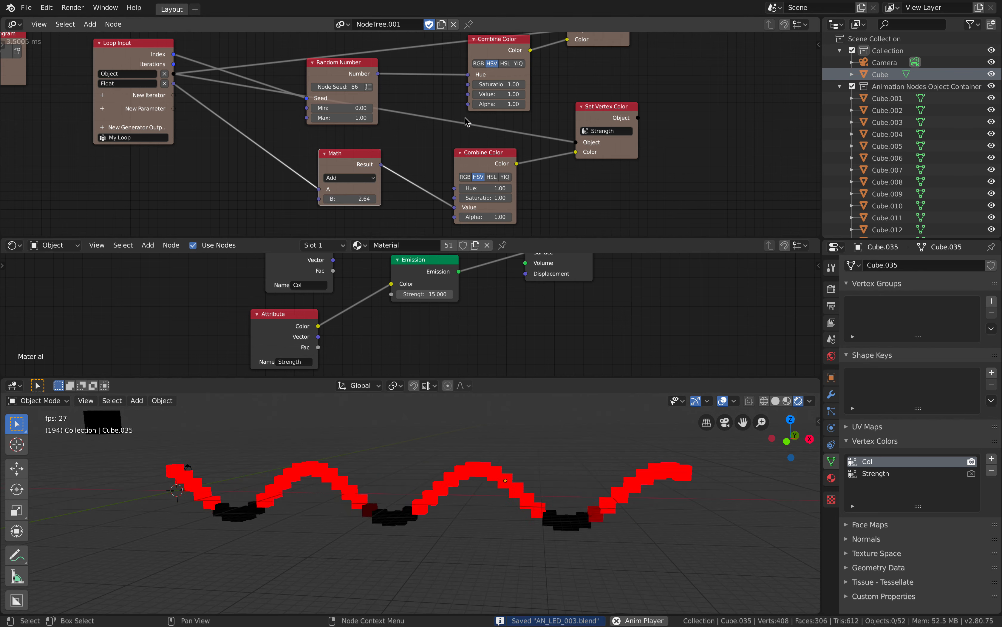
# Duplicate the Math node into the link before the lower Combine Color, set it to Multiply with B 14.40, and save.
pyautogui.moveTo(338, 168); pyautogui.dragTo(322, 167)
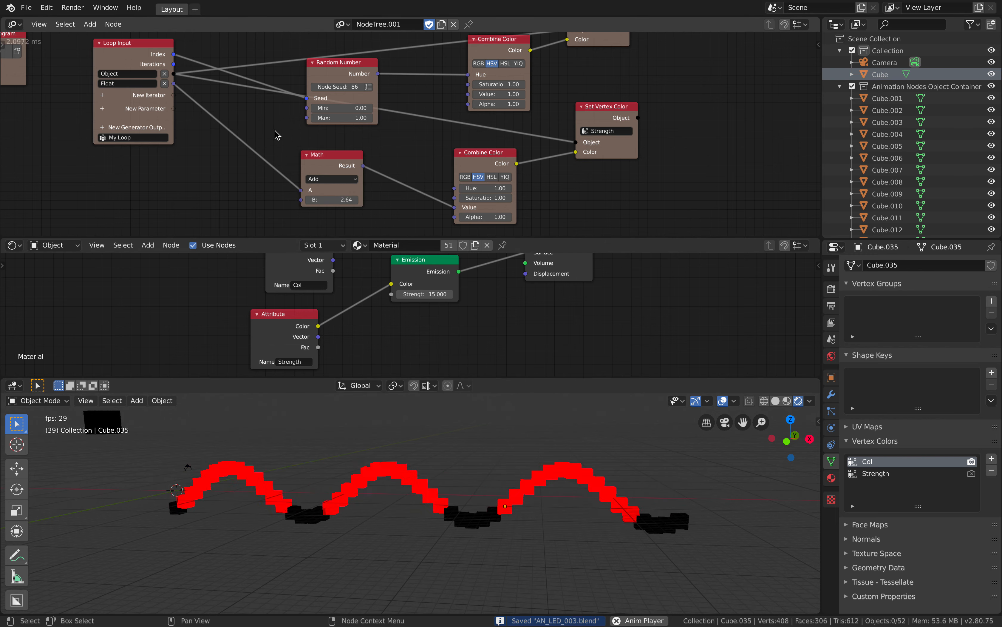
pyautogui.hotkey('shift', 'd')
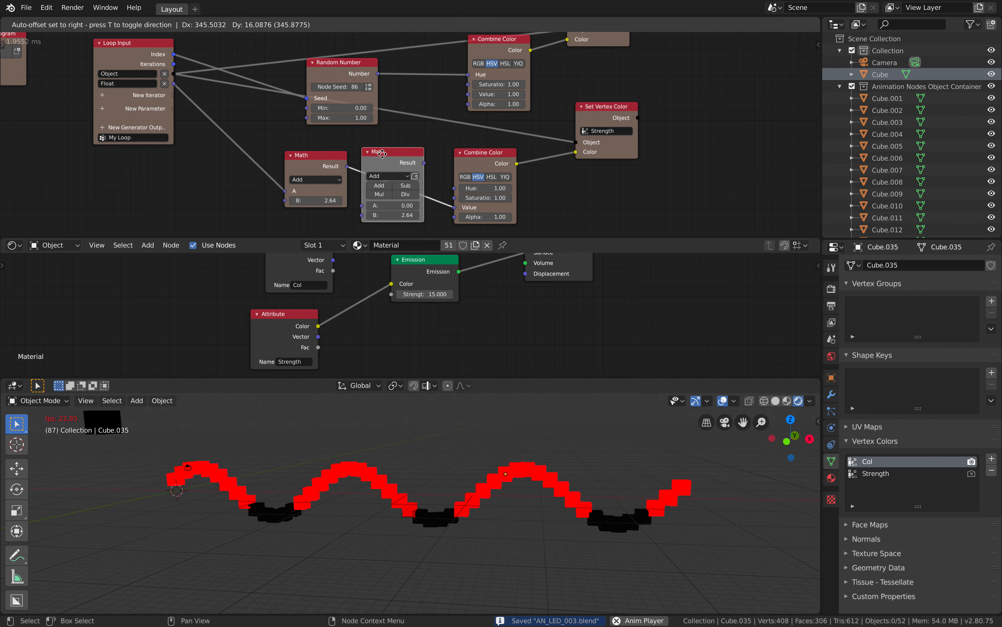
pyautogui.click(402, 152)
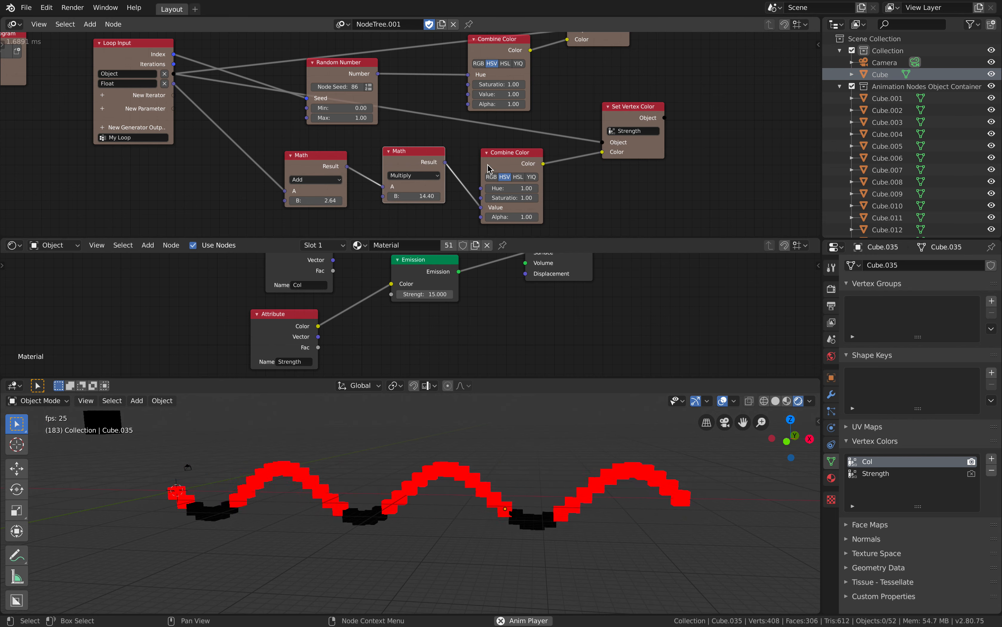
pyautogui.hotkey('ctrl', 's')
pyautogui.moveTo(466, 136)
pyautogui.mouseDown(button='middle')
pyautogui.moveTo(458, 138)
pyautogui.moveTo(469, 142)
pyautogui.mouseUp(button='middle')
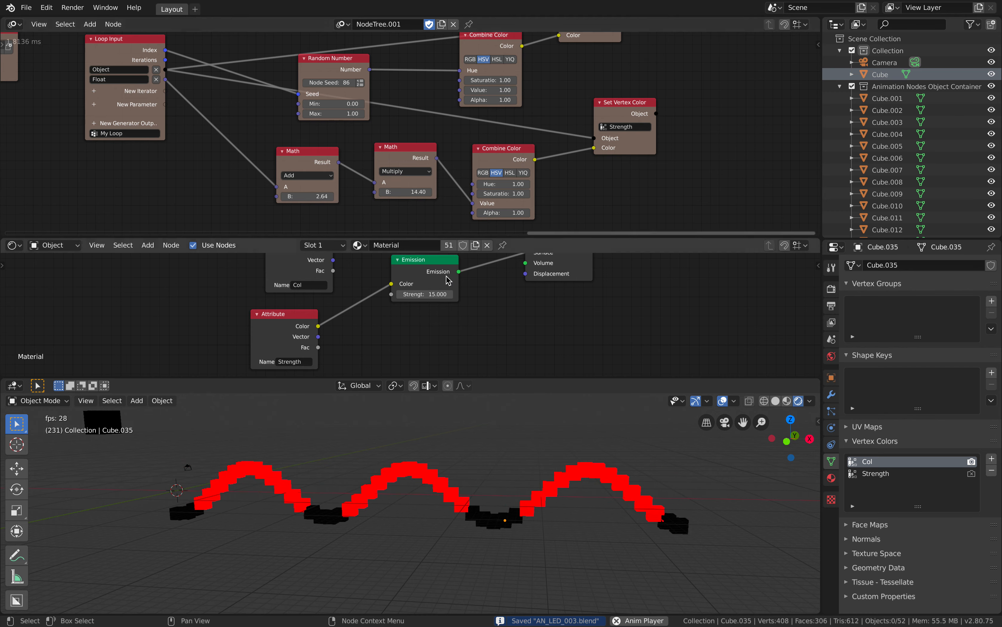
# Link the Strength Attribute's Fac to the Emission Strength and the Col Attribute's Color to the Emission Color, and save.
pyautogui.moveTo(406, 300); pyautogui.dragTo(438, 309, button='middle')
pyautogui.moveTo(334, 331); pyautogui.dragTo(342, 324)
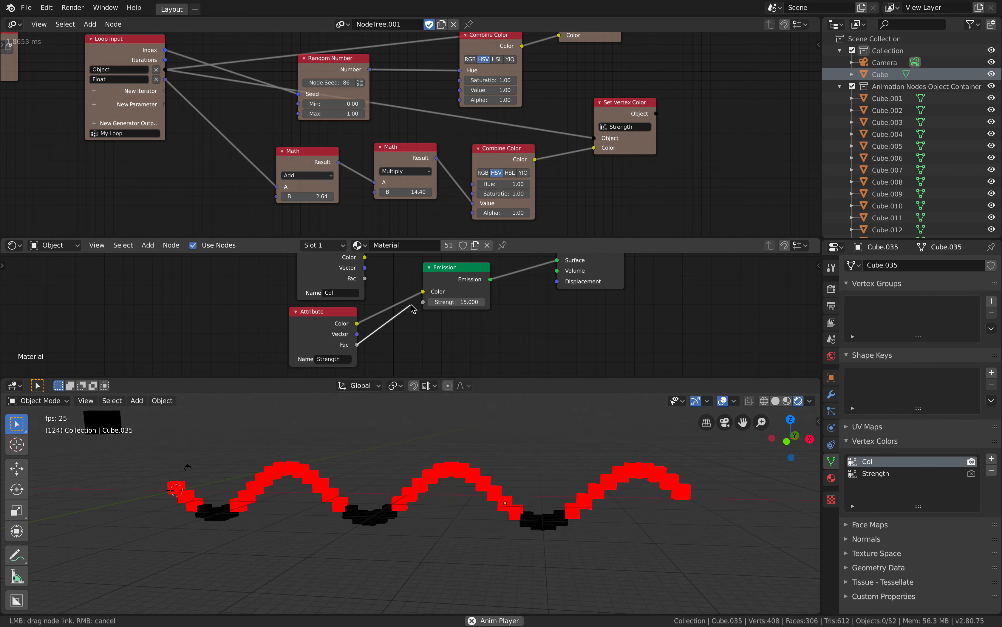
pyautogui.moveTo(412, 309)
pyautogui.mouseDown()
pyautogui.moveTo(424, 302)
pyautogui.moveTo(396, 291)
pyautogui.moveTo(423, 291)
pyautogui.mouseUp()
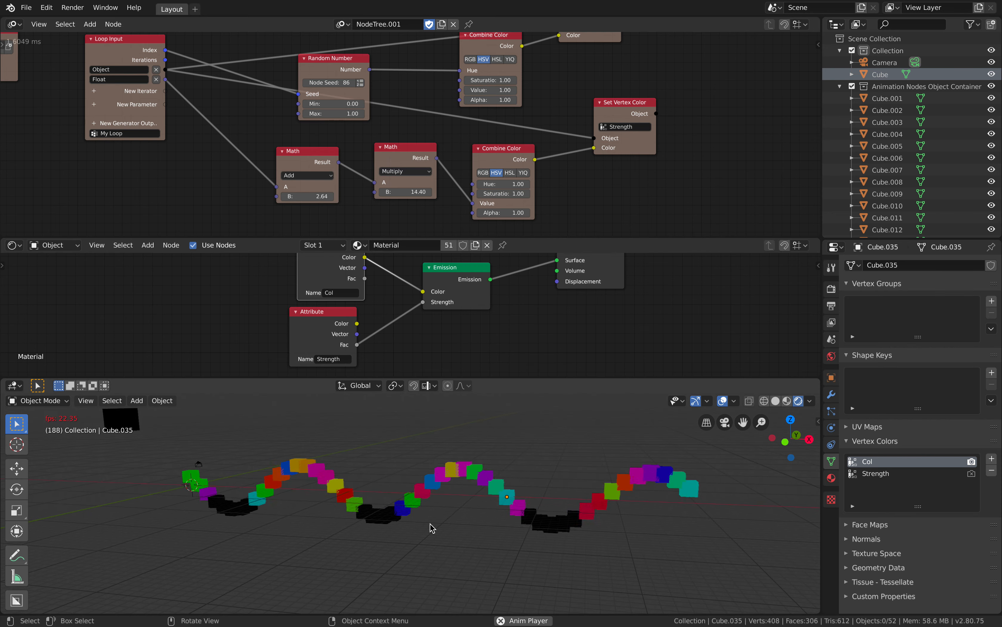
pyautogui.hotkey('ctrl', 's')
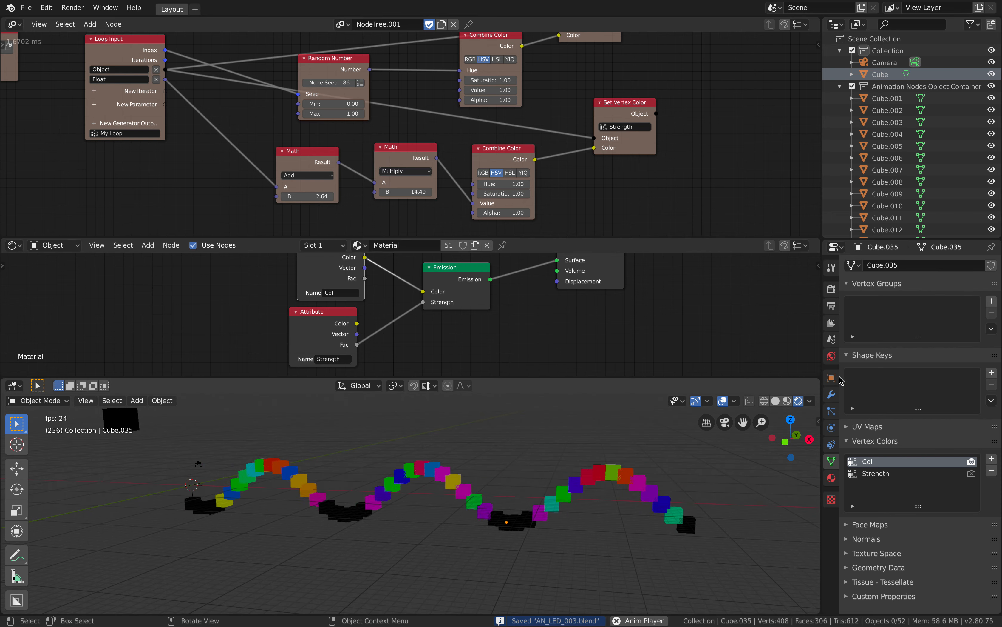
# Switch the render engine to Cycles and stop the animation to preview the wave.
pyautogui.click(832, 289)
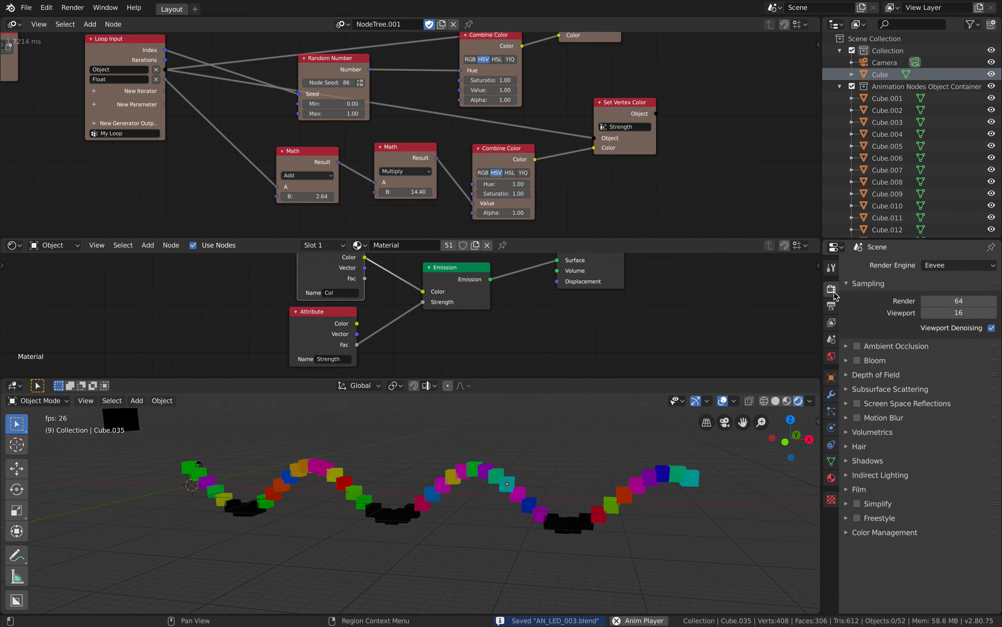
pyautogui.click(935, 269)
pyautogui.click(937, 305)
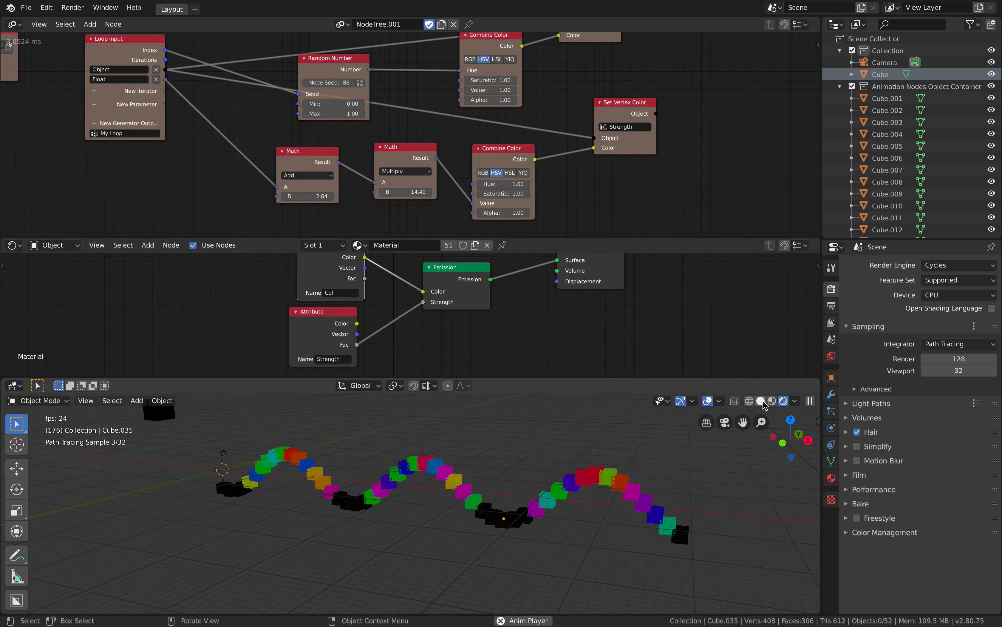
pyautogui.press('space')
pyautogui.moveTo(509, 452)
pyautogui.mouseDown(button='middle')
pyautogui.moveTo(473, 464)
pyautogui.moveTo(501, 468)
pyautogui.mouseUp(button='middle')
# Add a plane, enlarge it to span the whole wave, and lower it along Z beneath the cubes as a floor.
pyautogui.hotkey('shift', 'a')
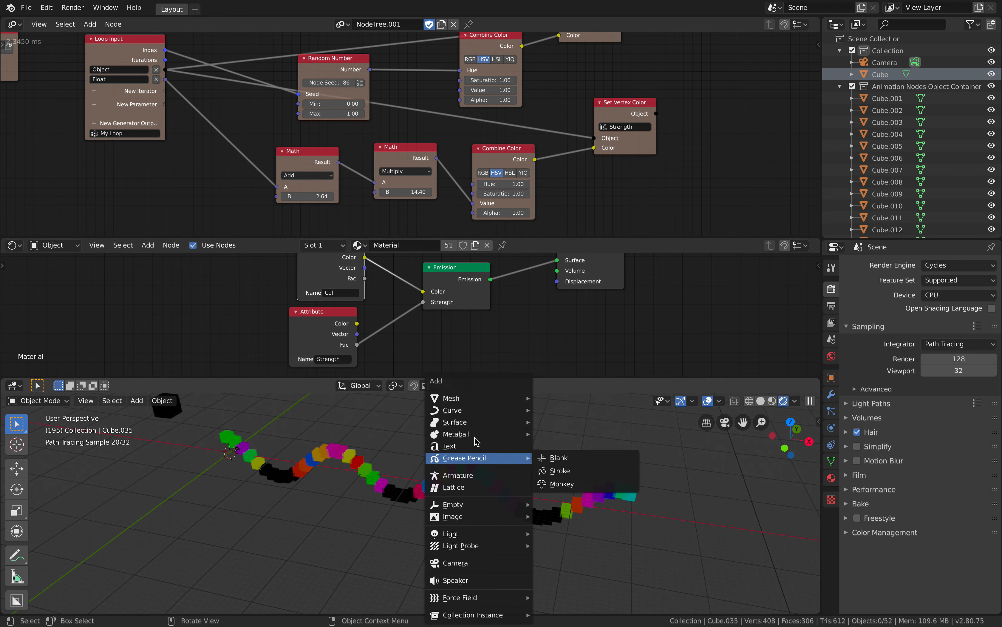
pyautogui.moveTo(478, 399)
pyautogui.click(555, 398)
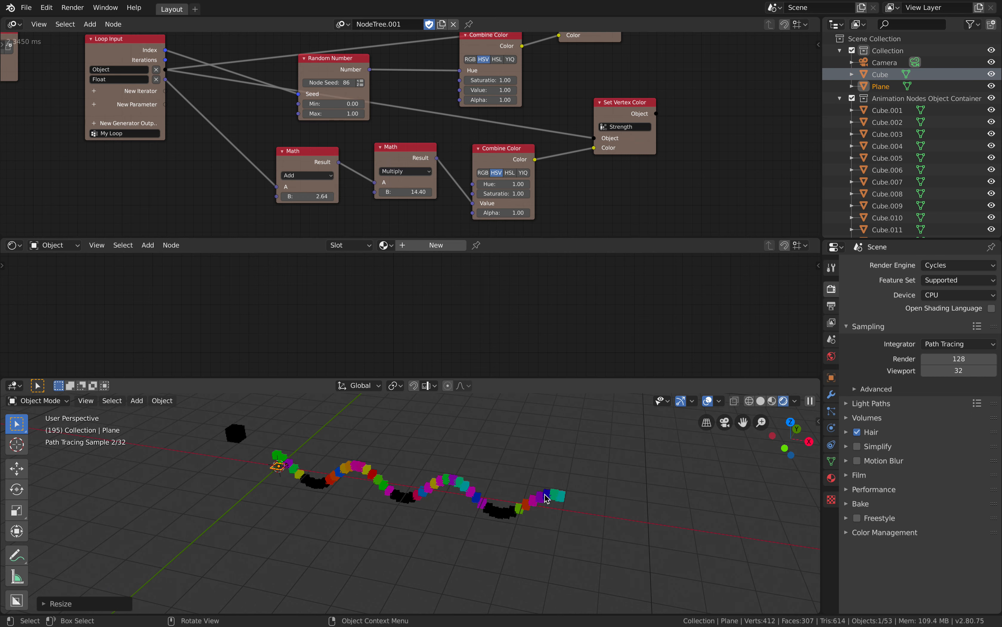
pyautogui.press('s')
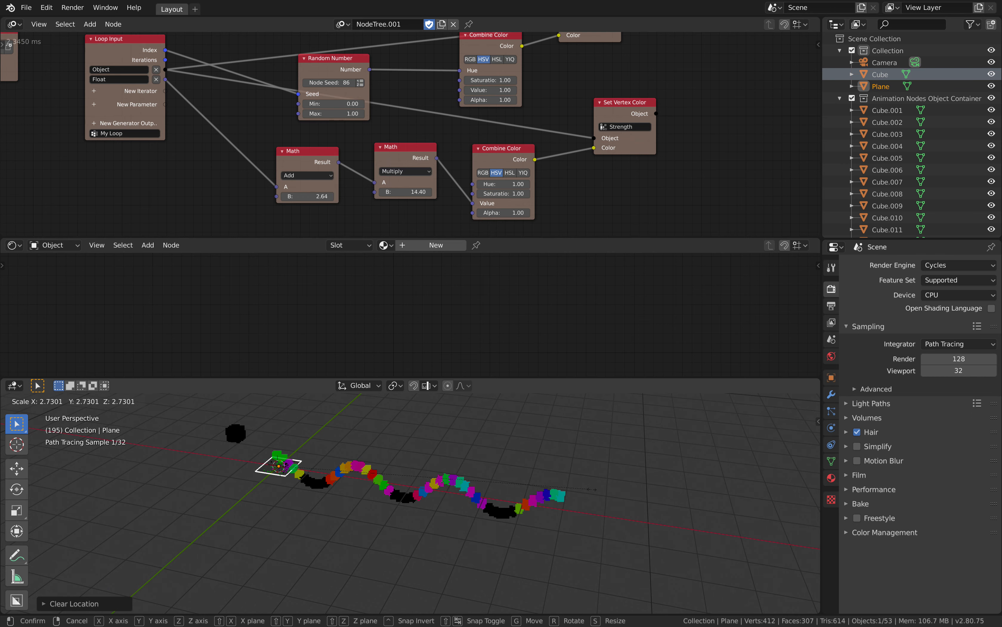
pyautogui.click(472, 473)
pyautogui.press('g')
pyautogui.click(580, 488)
pyautogui.press('s')
pyautogui.click(613, 489)
pyautogui.moveTo(612, 488); pyautogui.dragTo(612, 480, button='middle')
pyautogui.press('g')
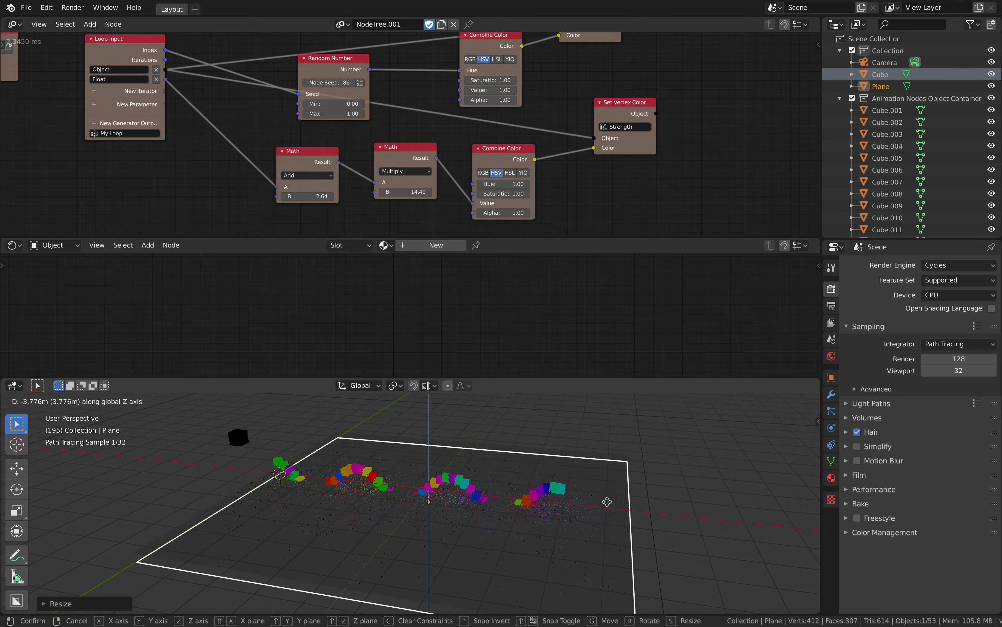
pyautogui.click(572, 494)
# Hide the original standalone Cube in the viewport and save the file.
pyautogui.click(243, 436)
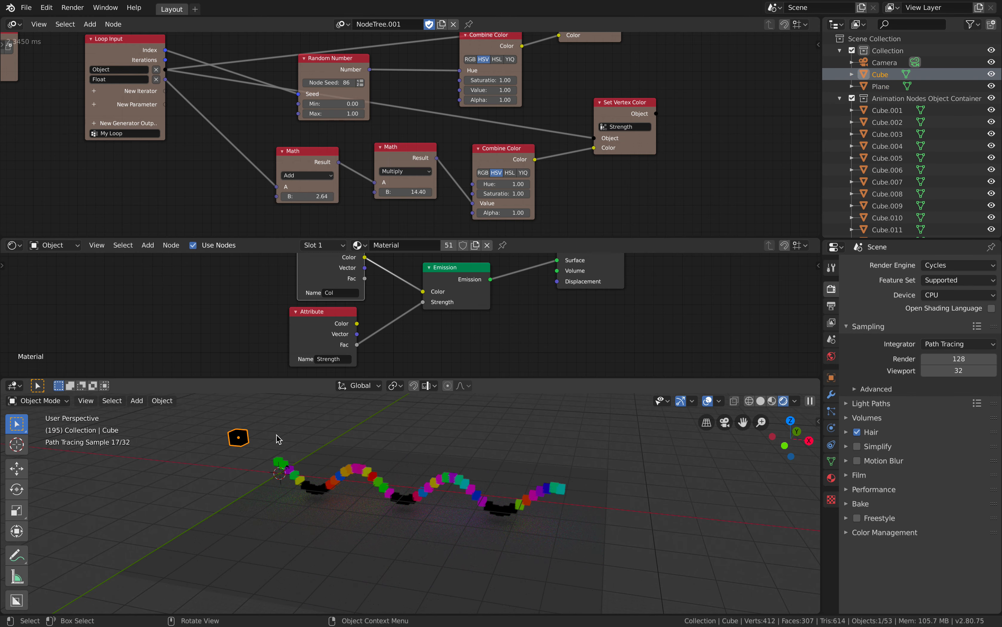
pyautogui.click(992, 75)
pyautogui.moveTo(518, 464); pyautogui.dragTo(539, 473, button='middle')
pyautogui.hotkey('ctrl', 's')
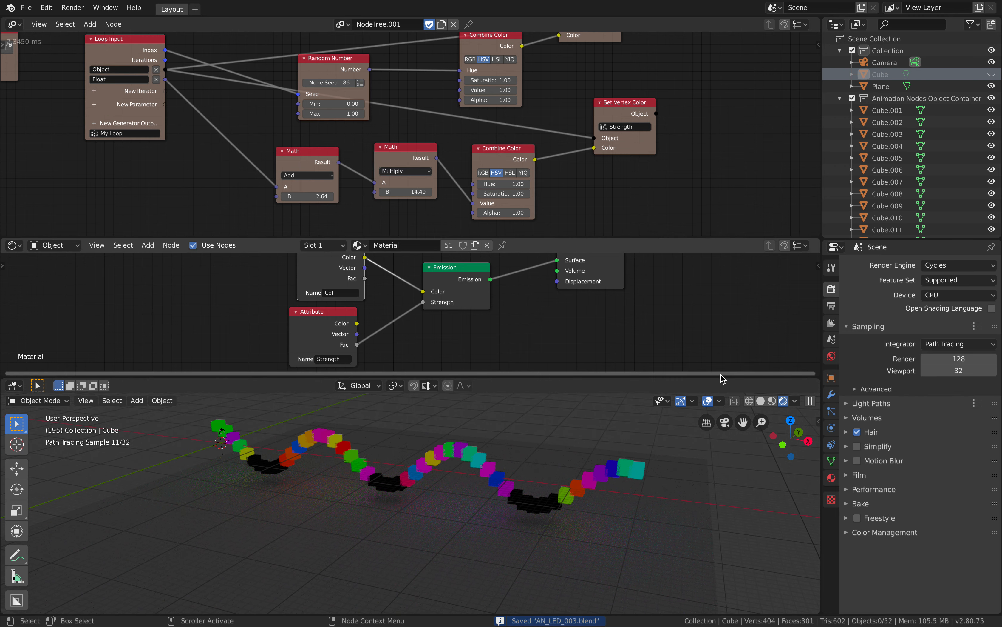
# Enlarge the 3D viewport, set the World background color to black, and save the file.
pyautogui.moveTo(722, 375); pyautogui.dragTo(723, 328)
pyautogui.click(832, 477)
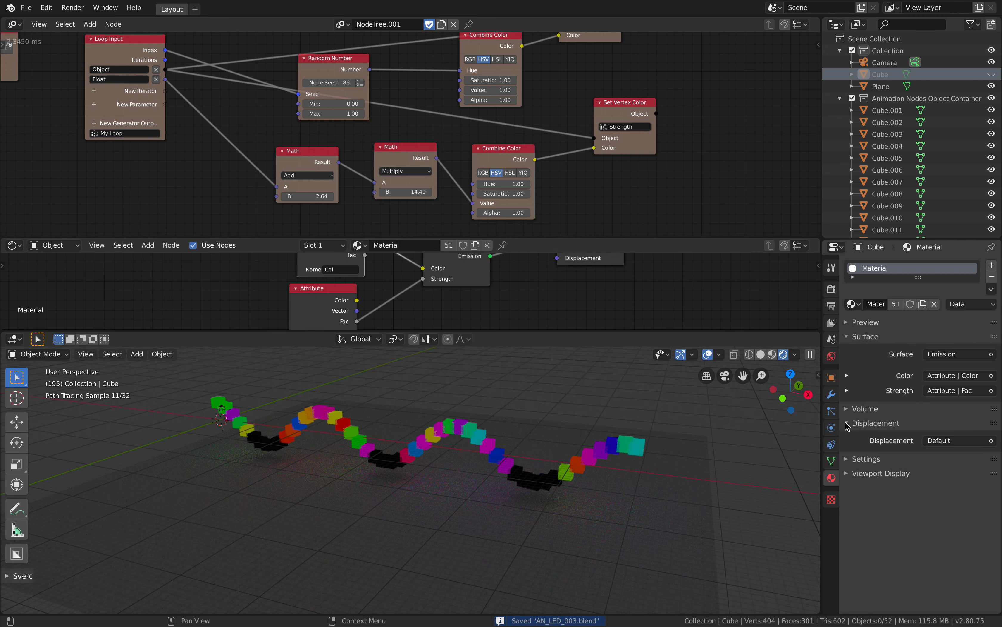
pyautogui.click(832, 356)
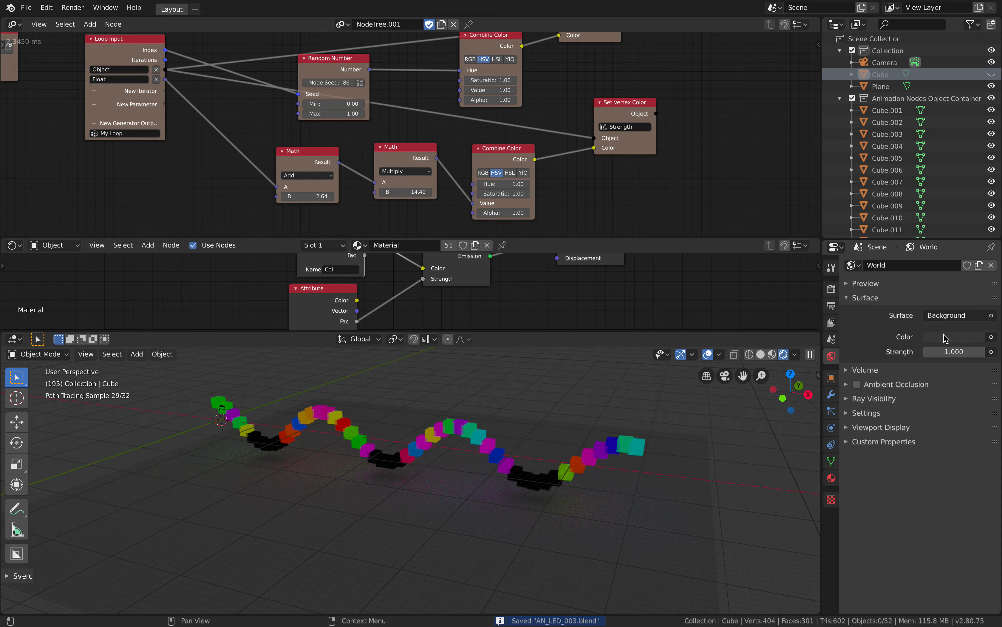
pyautogui.click(972, 335)
pyautogui.moveTo(977, 247); pyautogui.dragTo(977, 264)
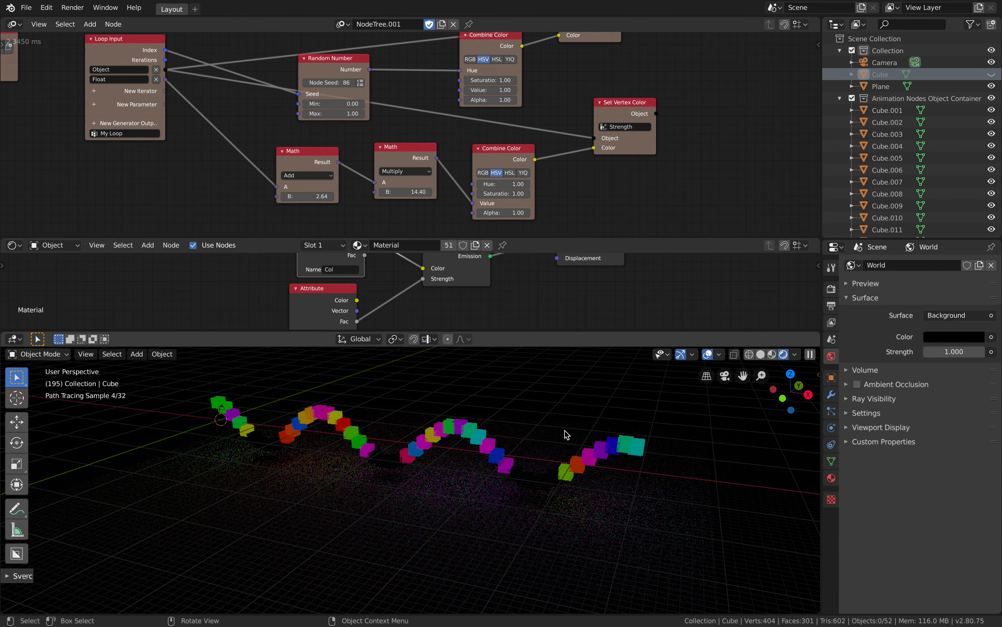
pyautogui.keyDown('shift'); pyautogui.moveTo(568, 411); pyautogui.dragTo(574, 431, button='middle'); pyautogui.keyUp('shift')
pyautogui.hotkey('ctrl', 's')
pyautogui.scroll(2, 576, 430)
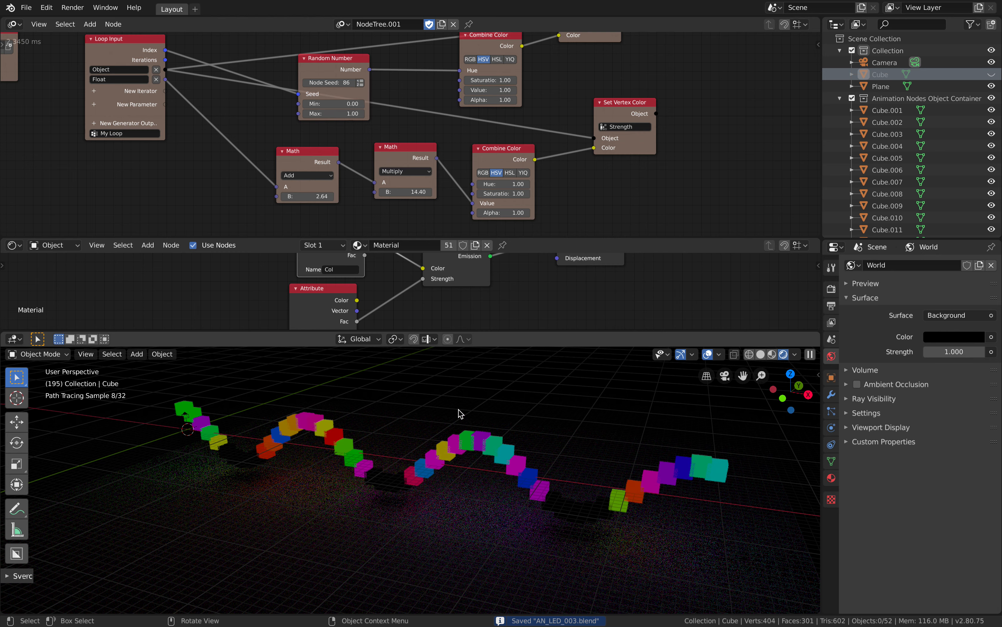
# Make room in the cube material and insert a Math node between the Strength Attribute's Fac and the Emission Strength.
pyautogui.moveTo(438, 284); pyautogui.dragTo(504, 290)
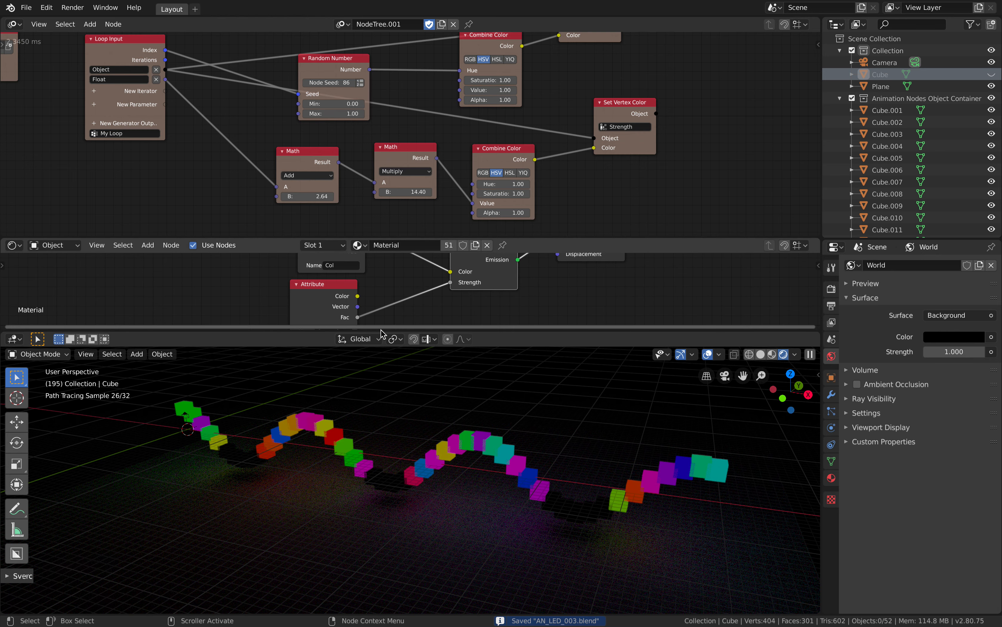
pyautogui.moveTo(388, 328); pyautogui.dragTo(390, 392)
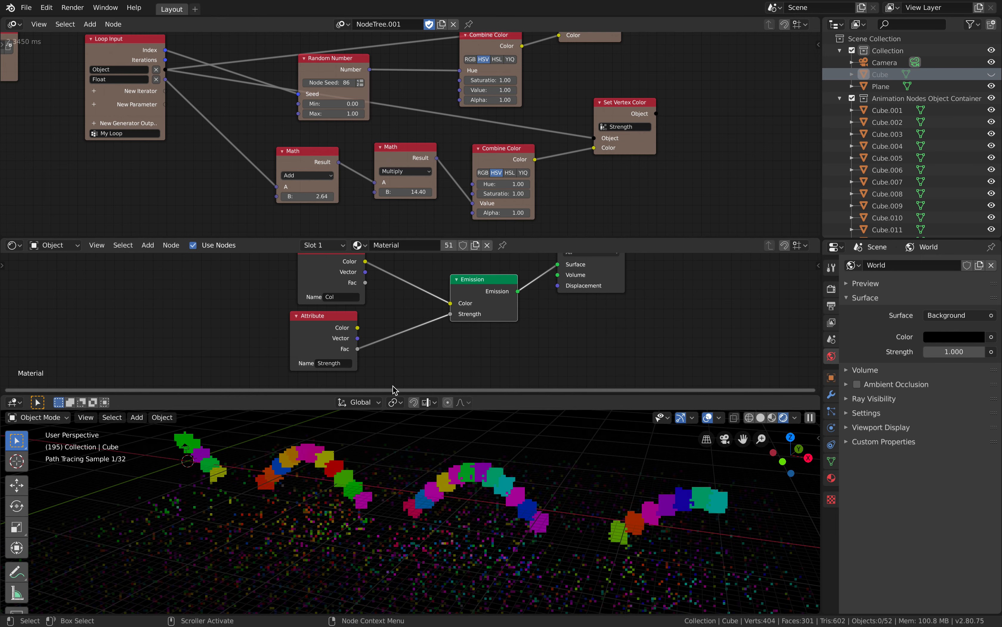
pyautogui.hotkey('shift', 'a')
pyautogui.click(384, 331)
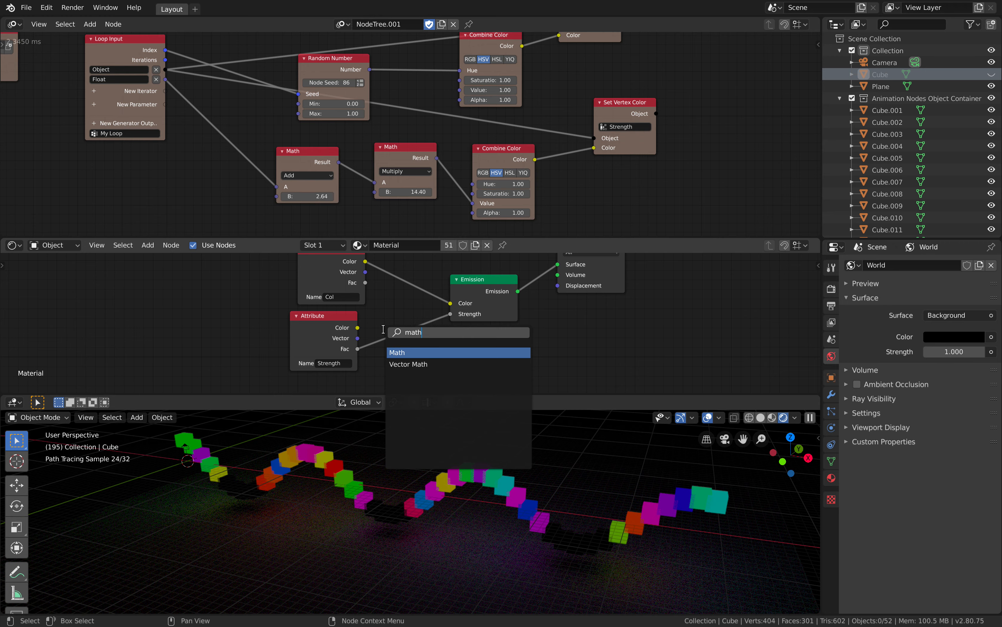
pyautogui.write('math')
pyautogui.press('Return')
pyautogui.click(427, 333)
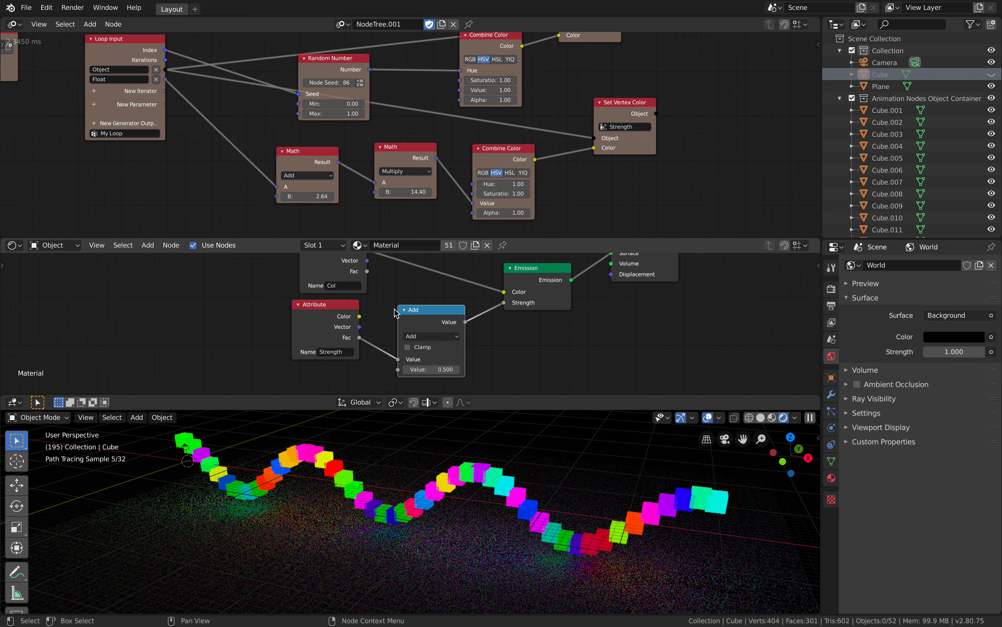
# Set the material's Math node to Multiply with a value of 50, and save.
pyautogui.click(429, 336)
pyautogui.click(427, 369)
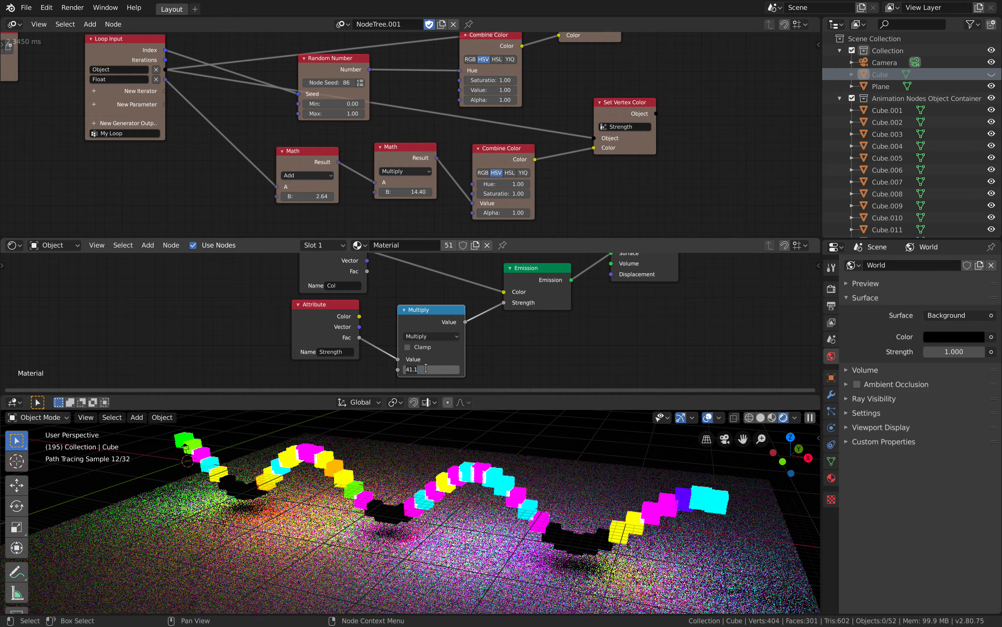
pyautogui.click(422, 474)
pyautogui.hotkey('ctrl', 's')
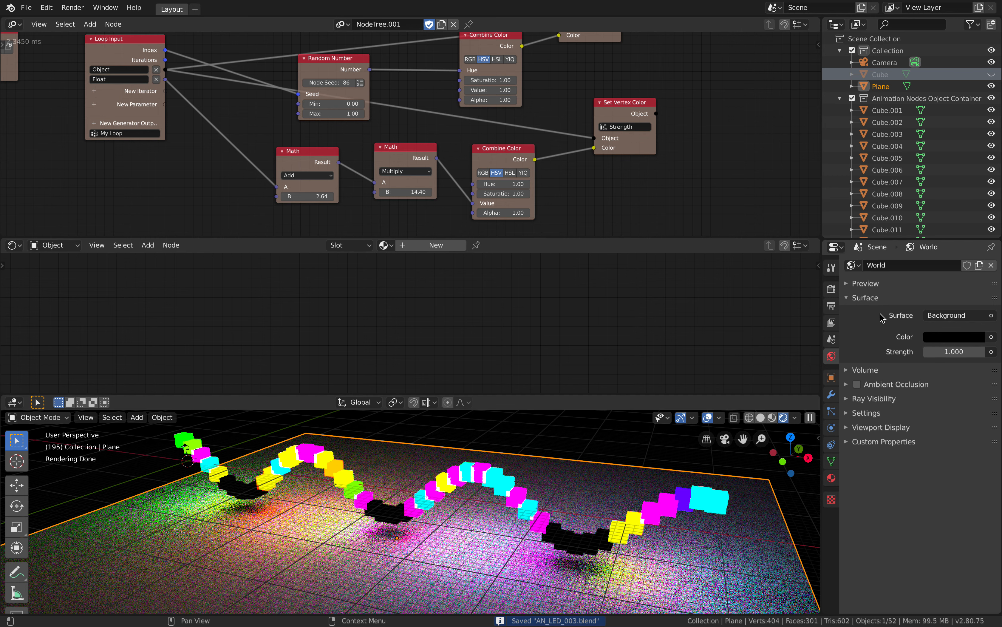
# Switch the render engine to Eevee with Bloom enabled, view the playing wave from another angle, and save.
pyautogui.click(832, 288)
pyautogui.click(935, 269)
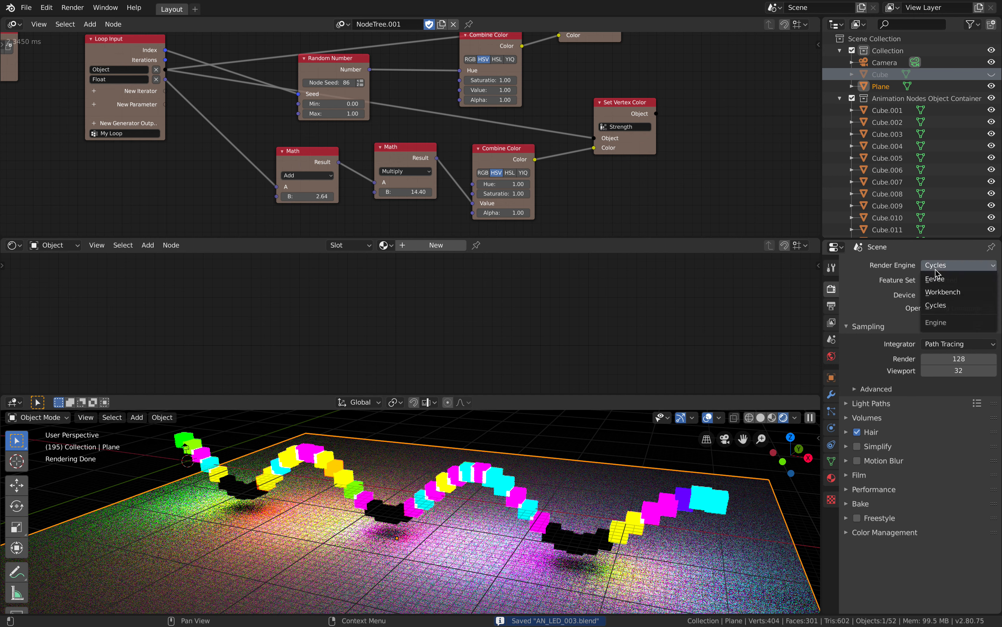
pyautogui.click(938, 280)
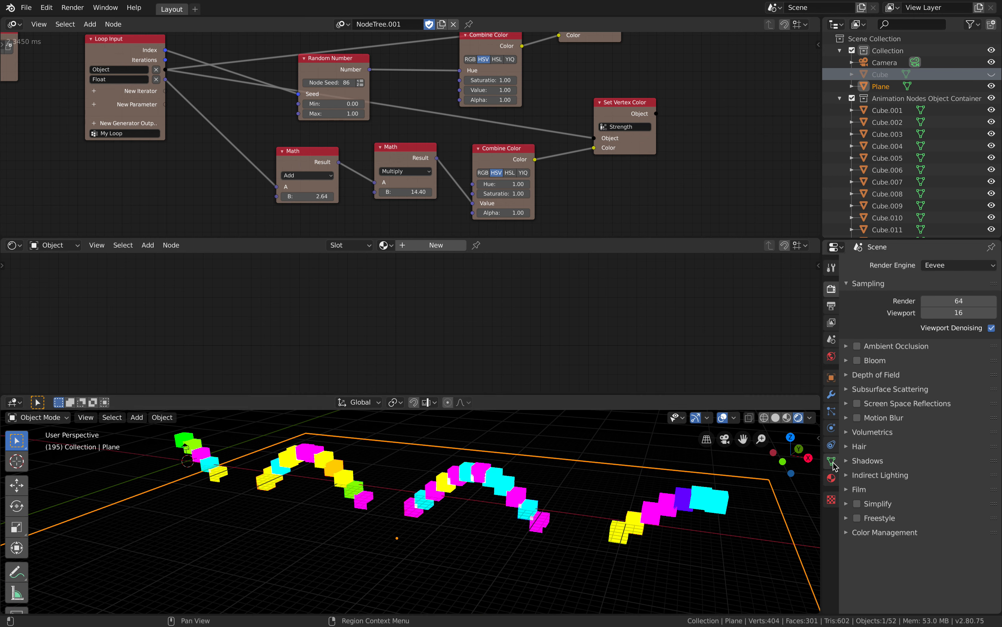
pyautogui.click(857, 361)
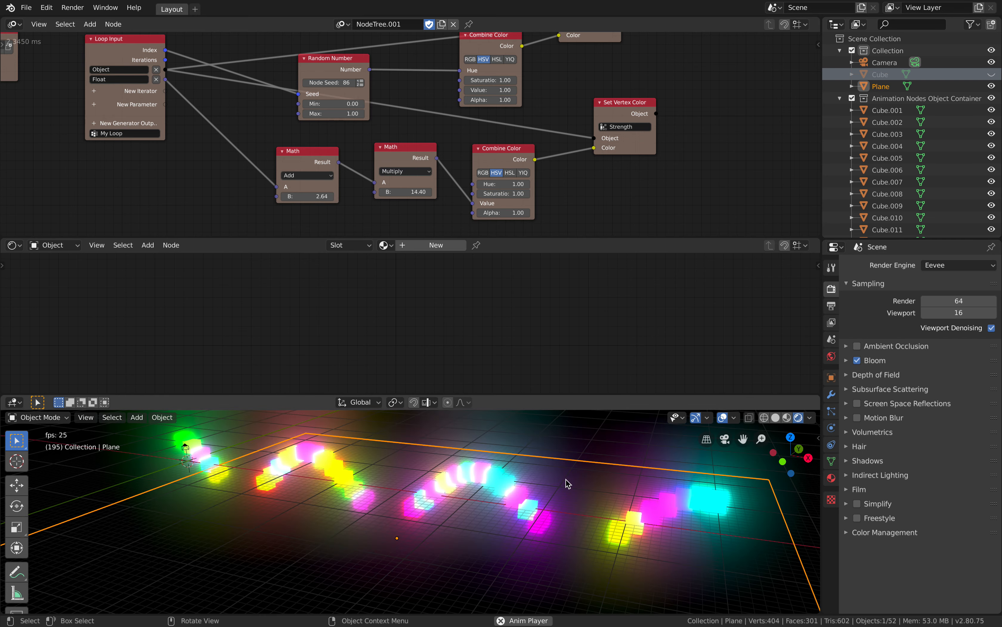
pyautogui.moveTo(574, 478); pyautogui.dragTo(605, 475, button='middle')
pyautogui.hotkey('ctrl', 's')
# Enlarge the 3D viewport, set the cube material's Multiply value to 30 in the shader nodes, and save.
pyautogui.moveTo(512, 394); pyautogui.dragTo(511, 349)
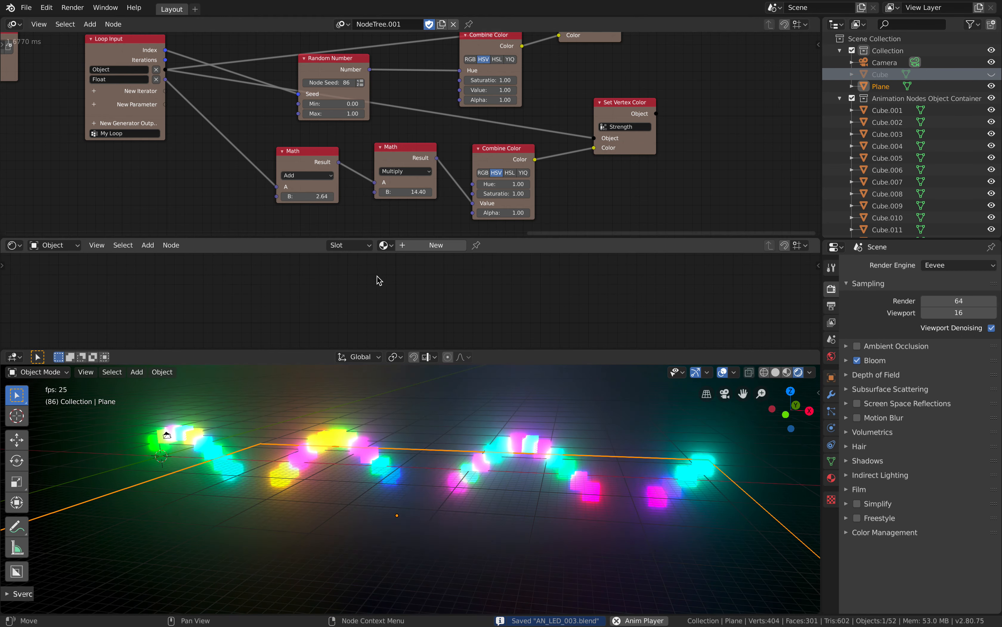
pyautogui.click(407, 437)
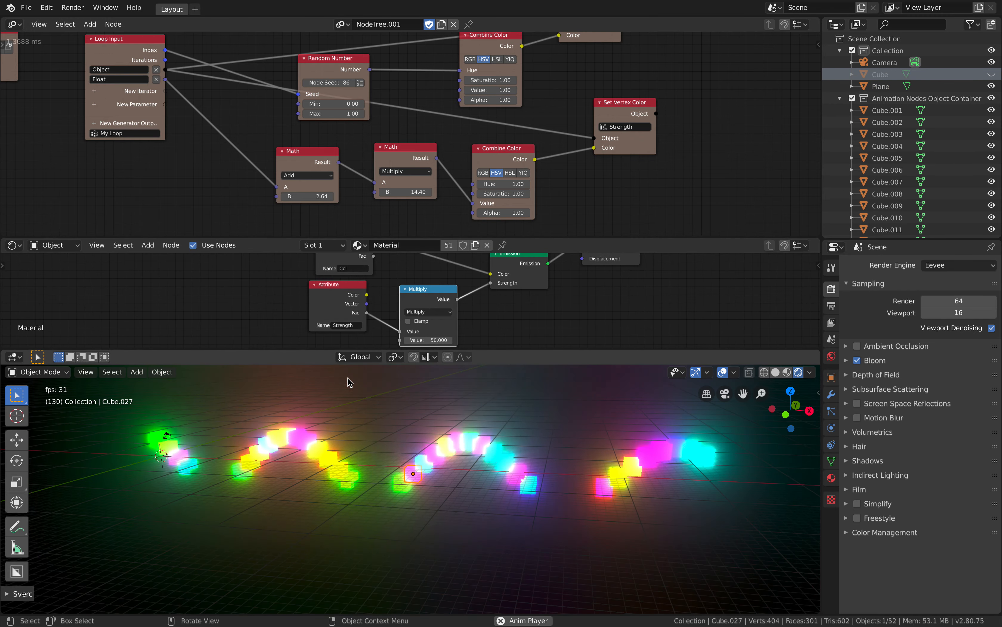
pyautogui.scroll(-1, 376, 305)
pyautogui.moveTo(376, 305); pyautogui.dragTo(378, 287, button='middle')
pyautogui.moveTo(426, 319)
pyautogui.mouseDown()
pyautogui.moveTo(411, 319)
pyautogui.moveTo(430, 319)
pyautogui.mouseUp()
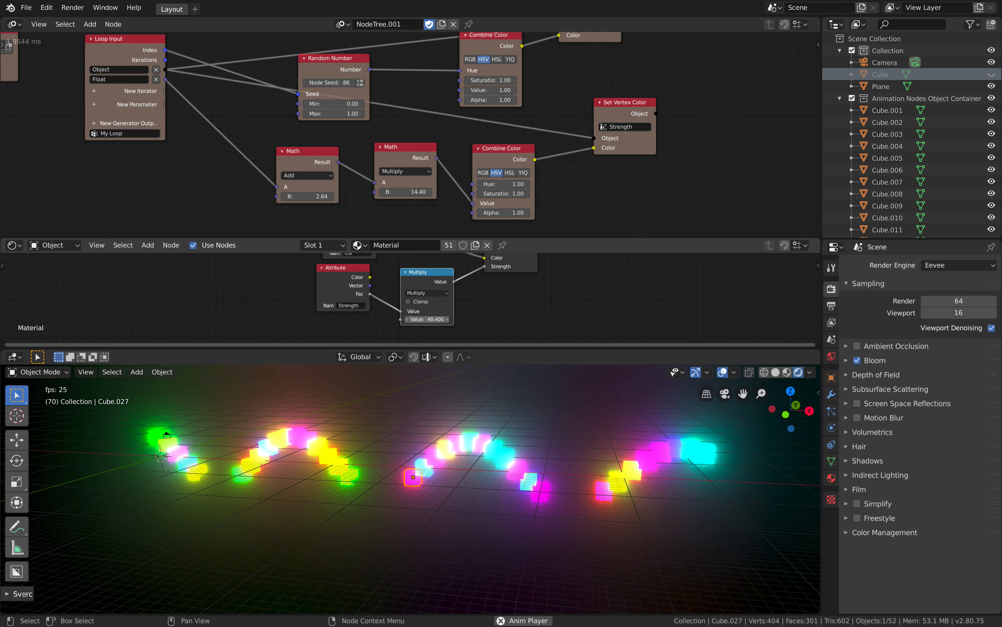
pyautogui.click(424, 320)
pyautogui.write('30')
pyautogui.press('Return')
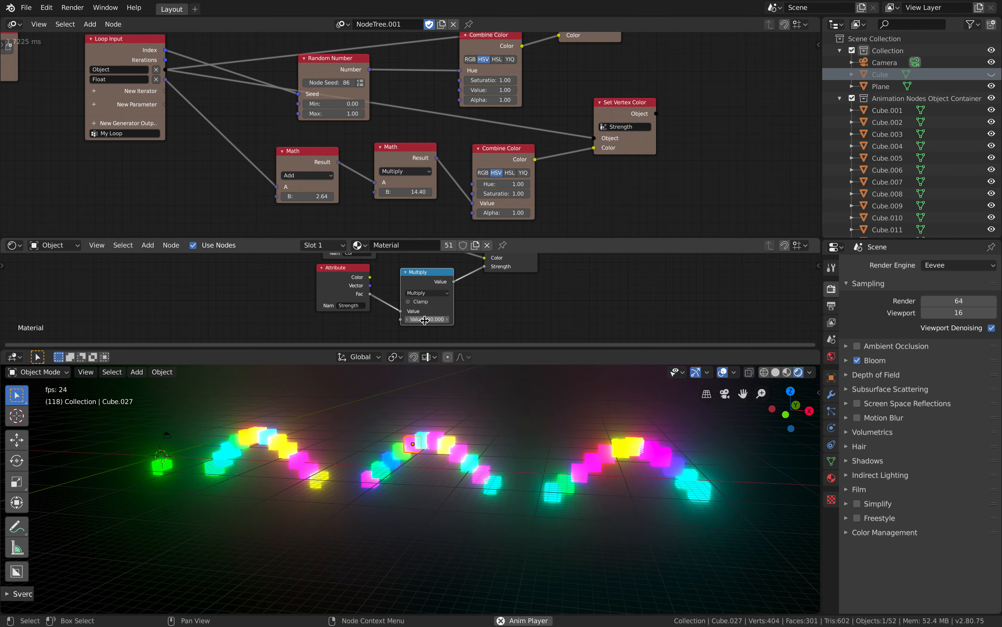
pyautogui.hotkey('ctrl', 's')
# Hide the viewport overlays and view the glowing wave from other angles.
pyautogui.moveTo(456, 419); pyautogui.dragTo(544, 410, button='middle')
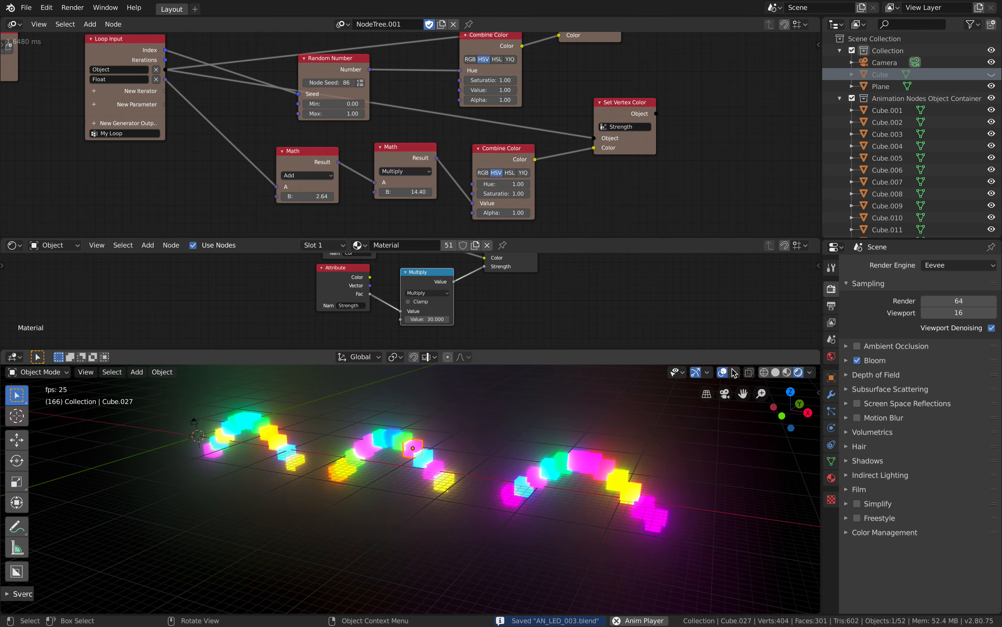
pyautogui.click(723, 372)
pyautogui.moveTo(601, 447); pyautogui.dragTo(554, 416, button='middle')
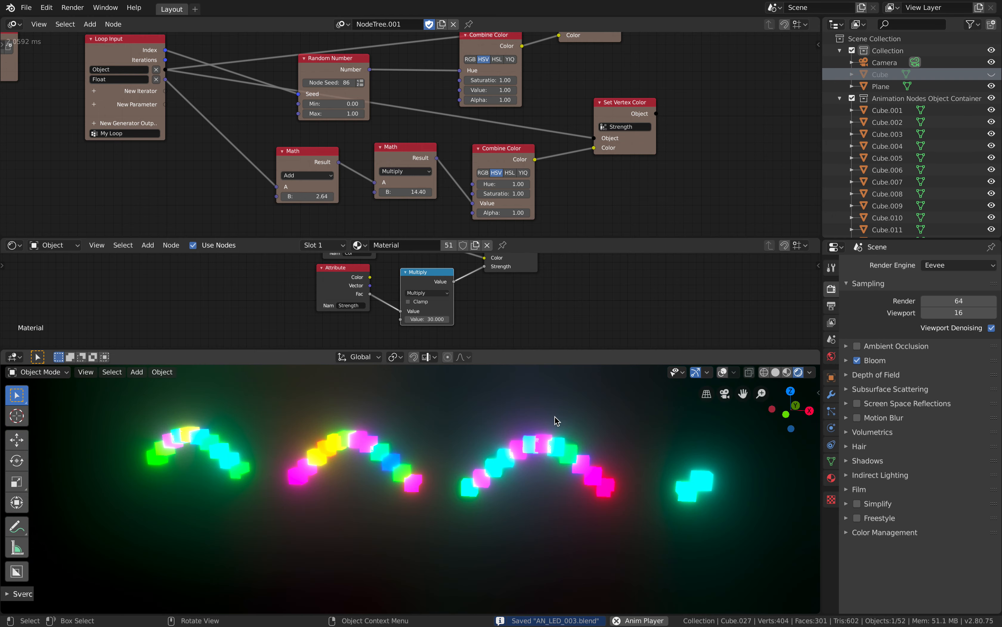
# Set the Random Number node seed to 126, tune the strength Math nodes to Add 2.94 and Multiply 9.78, and save.
pyautogui.moveTo(361, 267); pyautogui.dragTo(364, 275)
pyautogui.moveTo(364, 275); pyautogui.dragTo(420, 305, button='middle')
pyautogui.moveTo(348, 268); pyautogui.dragTo(340, 269)
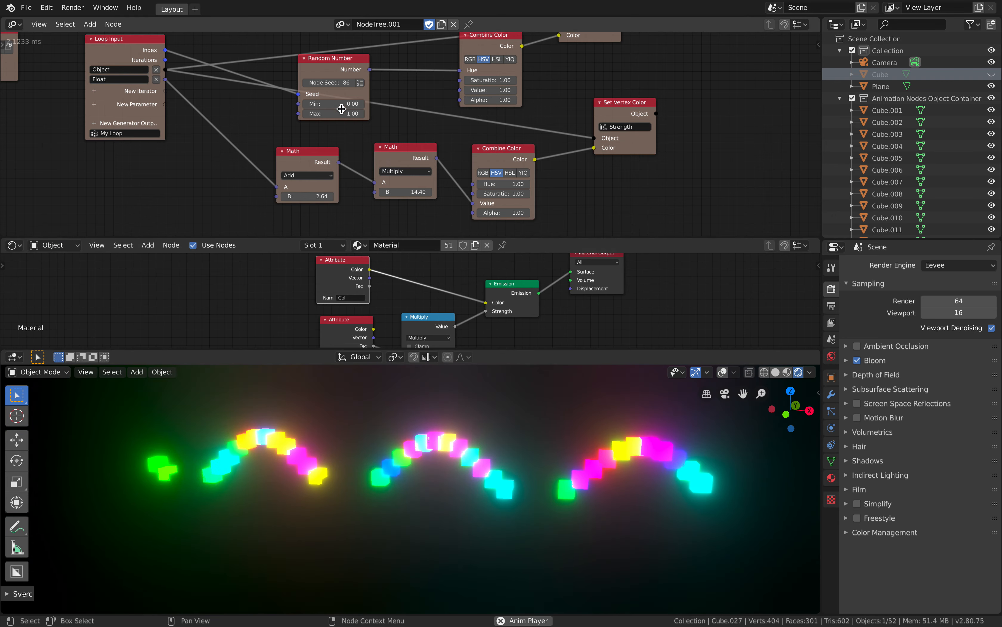
pyautogui.moveTo(329, 82); pyautogui.dragTo(356, 82)
pyautogui.moveTo(454, 408); pyautogui.dragTo(463, 412, button='middle')
pyautogui.moveTo(370, 188); pyautogui.dragTo(372, 189, button='middle')
pyautogui.moveTo(325, 196); pyautogui.dragTo(362, 192)
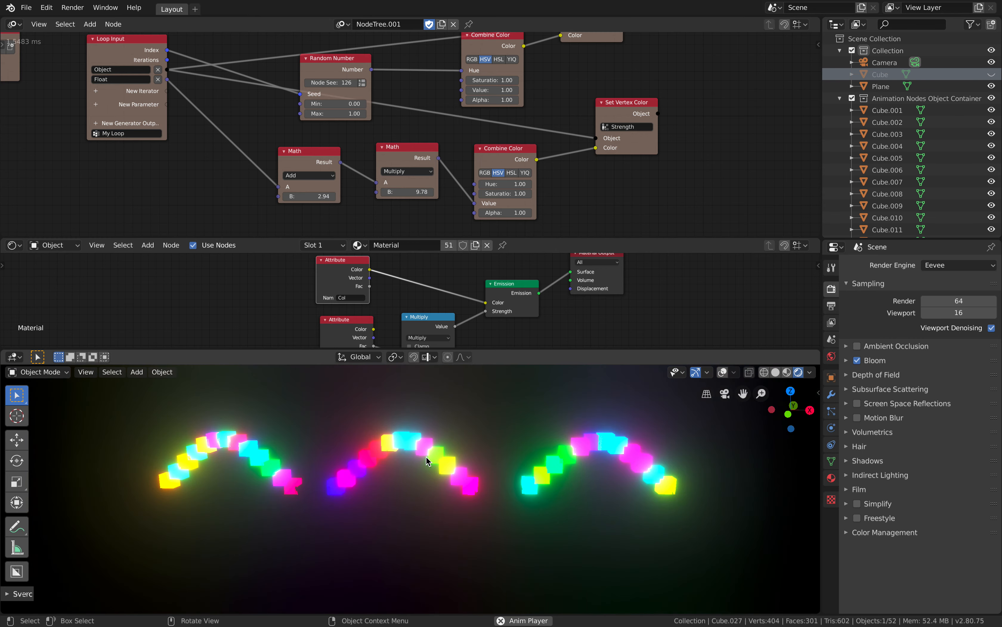
pyautogui.hotkey('ctrl', 's')
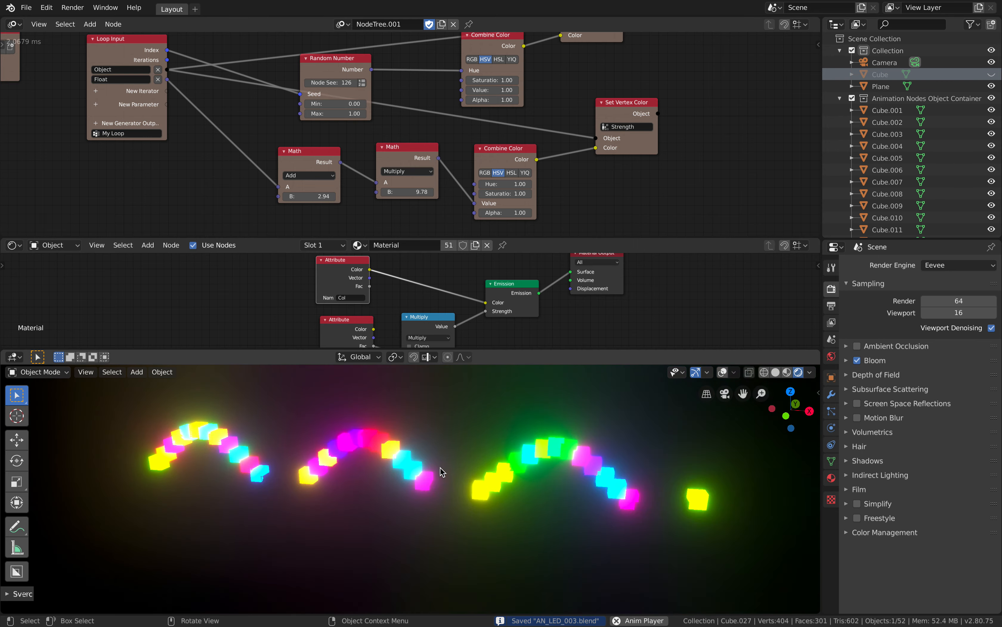
# Connect the Mesh Info node's Vertices output directly to the transform node's Locations input, bypassing Combine Vector.
pyautogui.scroll(-3, 353, 133)
pyautogui.moveTo(290, 122); pyautogui.dragTo(487, 137, button='middle')
pyautogui.moveTo(245, 120); pyautogui.dragTo(492, 126, button='middle')
pyautogui.scroll(2, 343, 188)
pyautogui.moveTo(342, 188); pyautogui.dragTo(449, 140, button='middle')
pyautogui.moveTo(387, 150); pyautogui.dragTo(412, 147)
pyautogui.moveTo(295, 120); pyautogui.dragTo(302, 106)
pyautogui.moveTo(418, 142); pyautogui.dragTo(557, 160, button='middle')
pyautogui.scroll(-1, 553, 134)
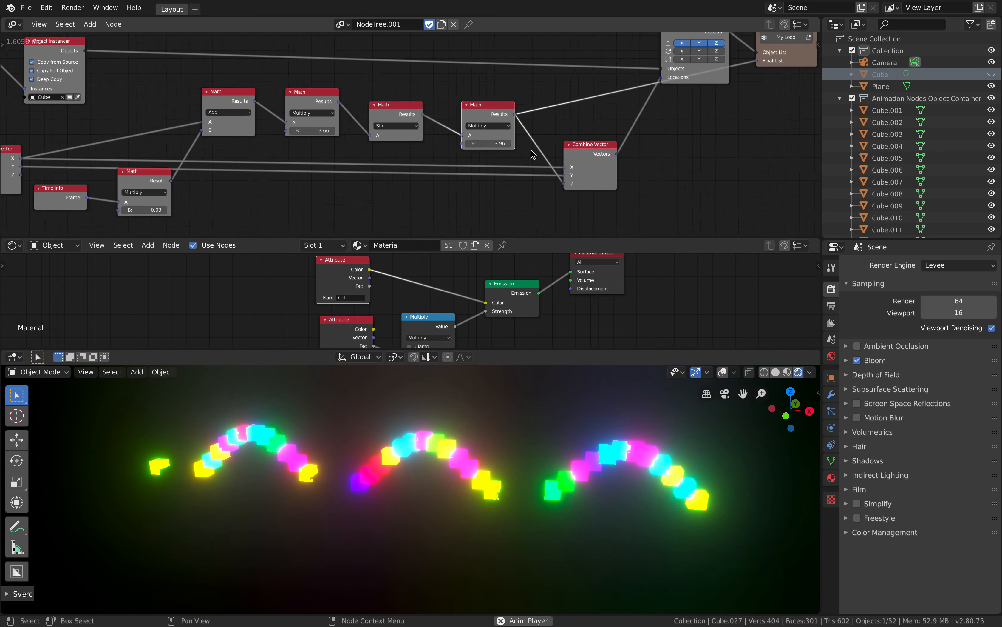
pyautogui.scroll(-1, 557, 160)
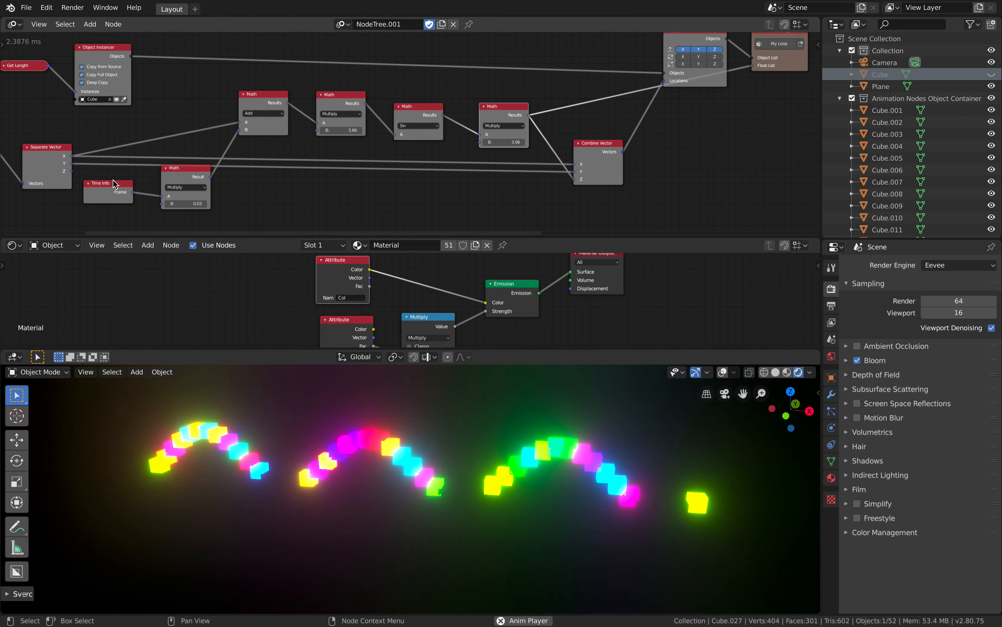
pyautogui.moveTo(64, 147); pyautogui.dragTo(72, 137)
pyautogui.moveTo(91, 130); pyautogui.dragTo(172, 130, button='middle')
pyautogui.moveTo(47, 109); pyautogui.dragTo(746, 85)
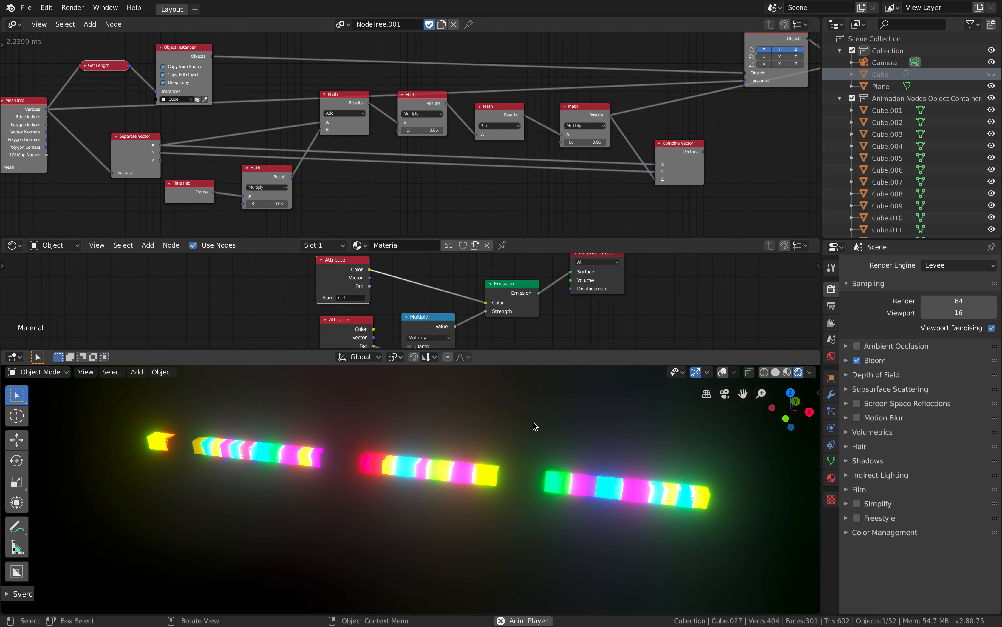
# Set the Line Mesh node's End X to 100 and view the whole row of cubes.
pyautogui.moveTo(208, 112); pyautogui.dragTo(369, 102, button='middle')
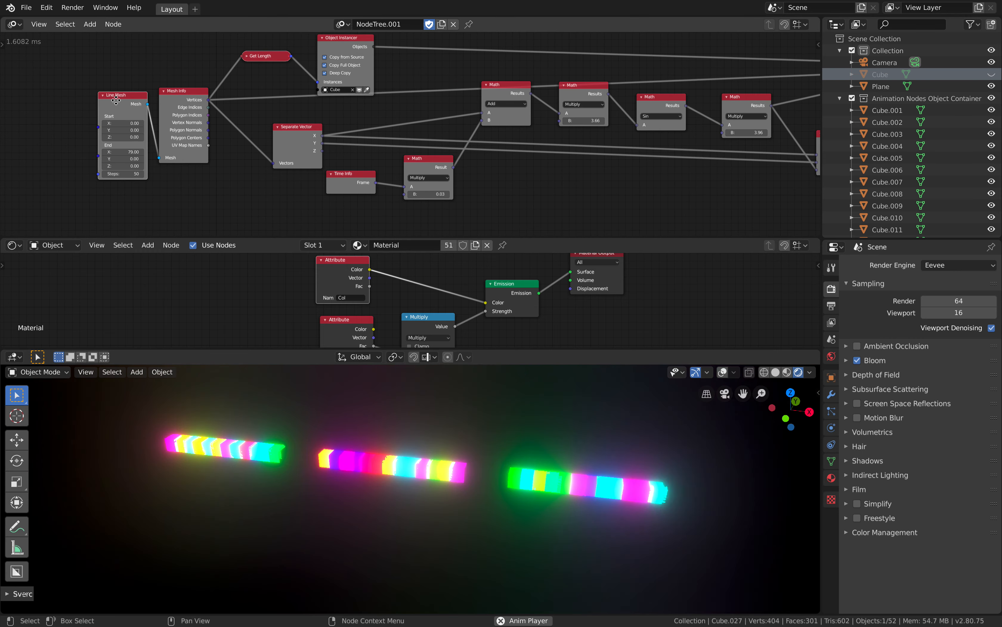
pyautogui.moveTo(116, 100); pyautogui.dragTo(100, 100)
pyautogui.moveTo(108, 152)
pyautogui.mouseDown()
pyautogui.moveTo(157, 152)
pyautogui.moveTo(104, 153)
pyautogui.moveTo(120, 152)
pyautogui.mouseUp()
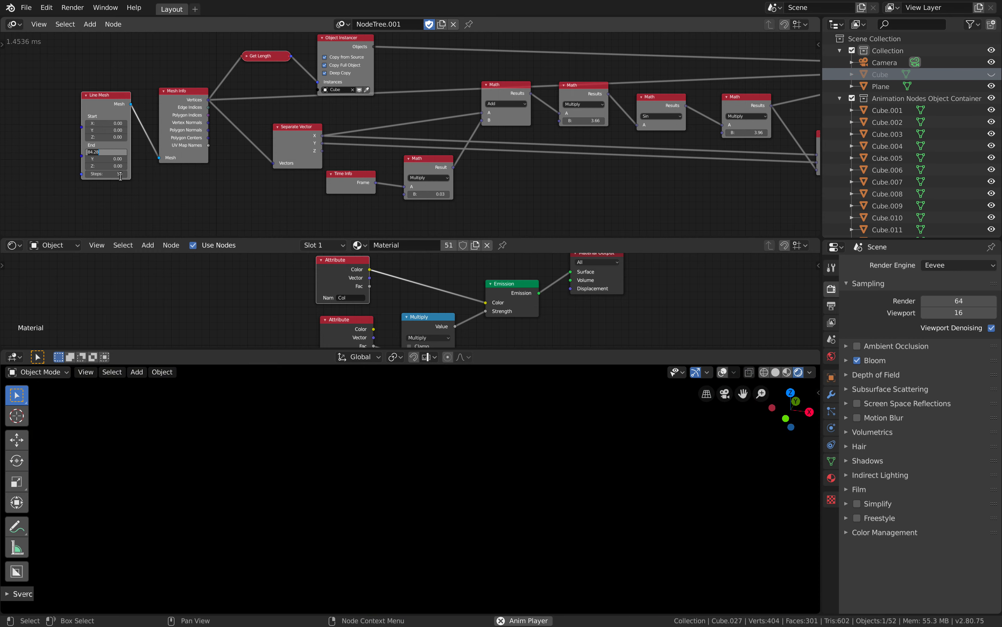
pyautogui.write('100')
pyautogui.press('Return')
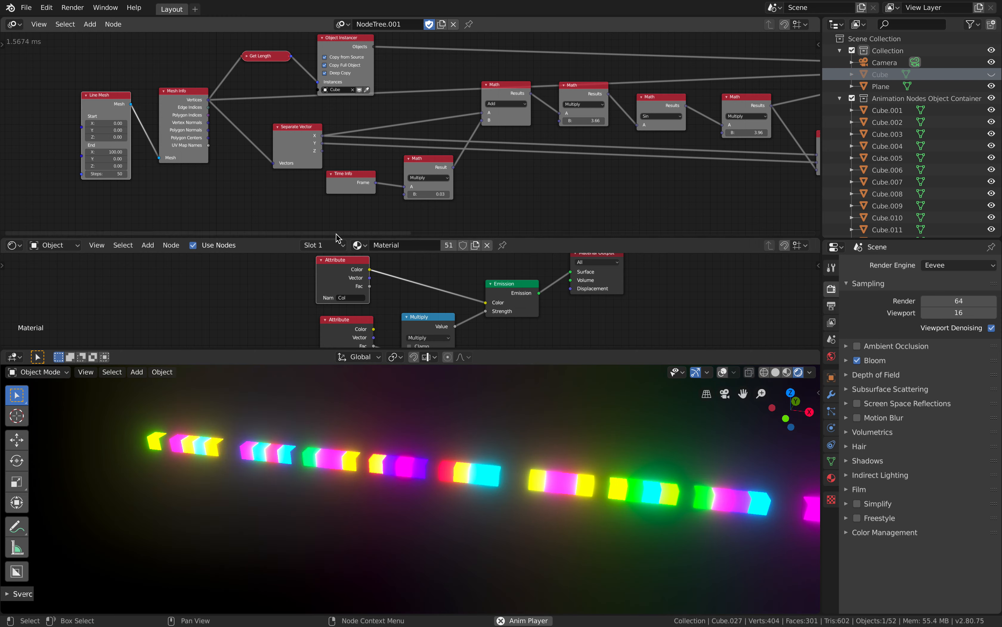
pyautogui.scroll(-3, 483, 436)
pyautogui.keyDown('shift'); pyautogui.moveTo(489, 436); pyautogui.dragTo(426, 432, button='middle'); pyautogui.keyUp('shift')
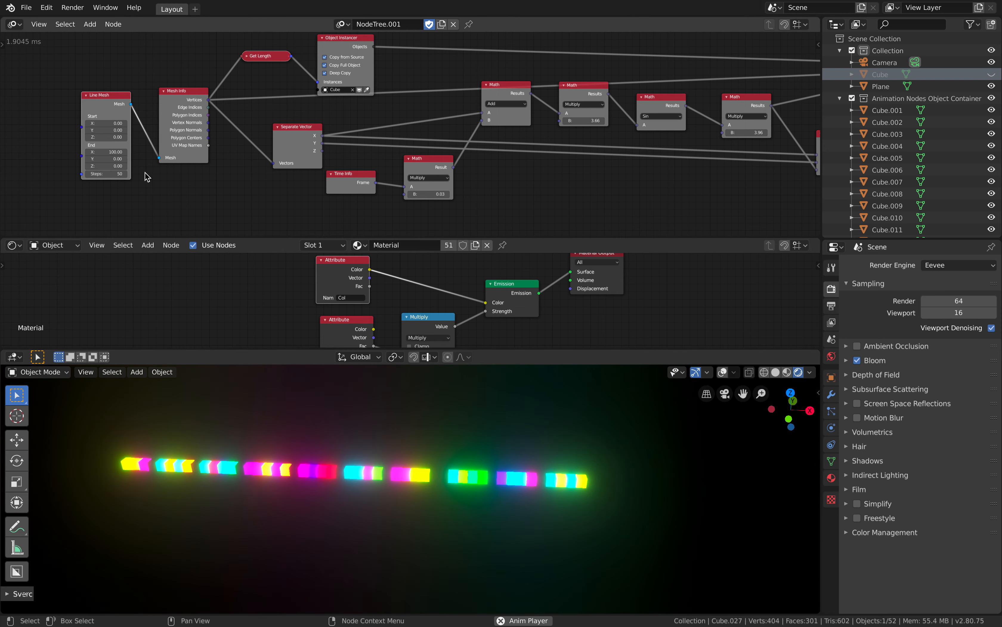
# Try the Line Mesh node's End X at 69.28 and 149.02, and at 130.30 in Solid shading.
pyautogui.moveTo(106, 152); pyautogui.dragTo(1, 159)
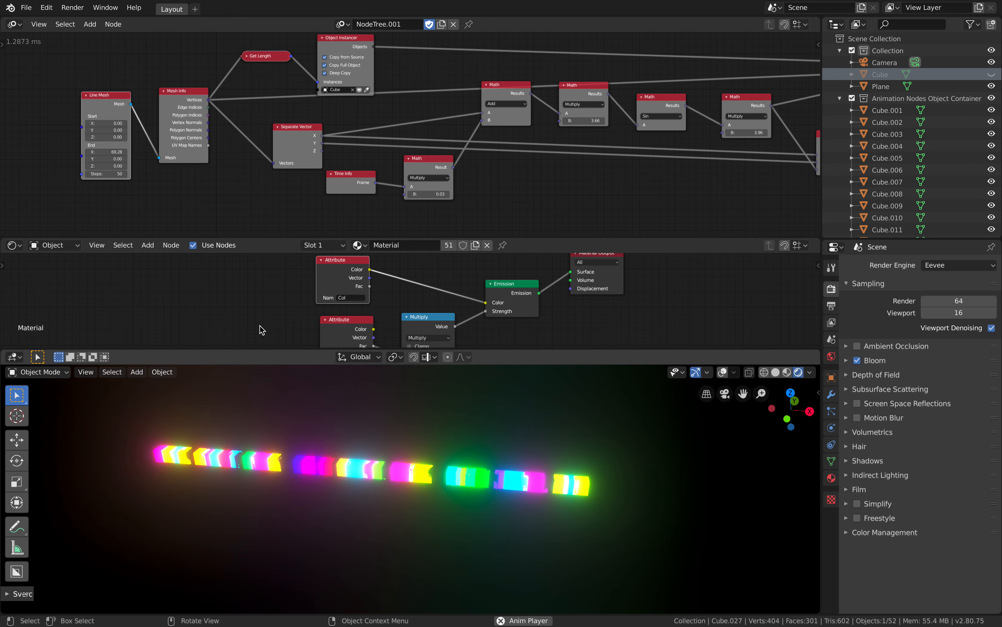
pyautogui.scroll(1, 131, 182)
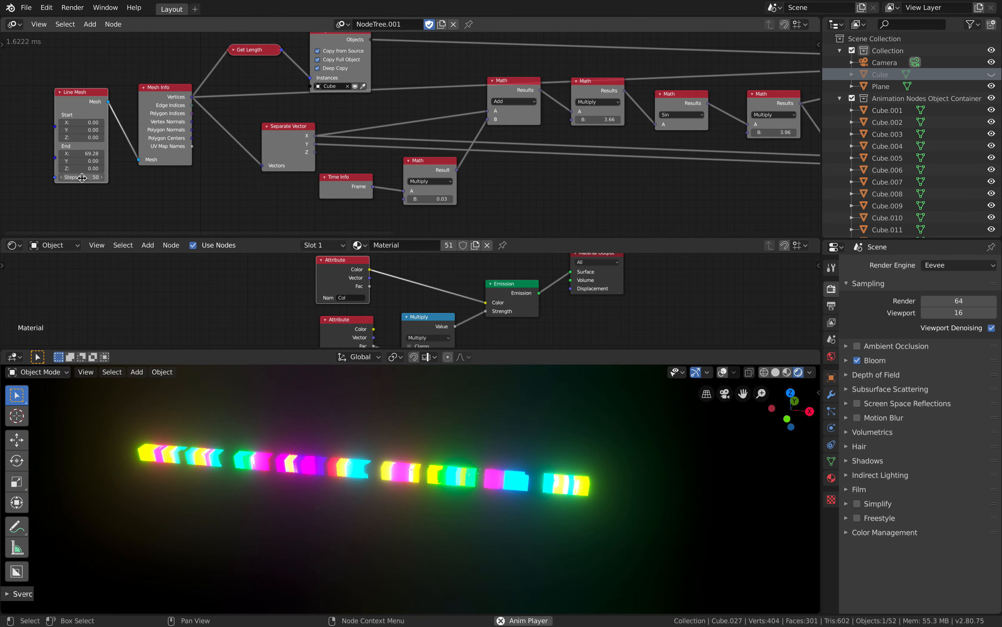
pyautogui.moveTo(81, 154); pyautogui.dragTo(105, 153)
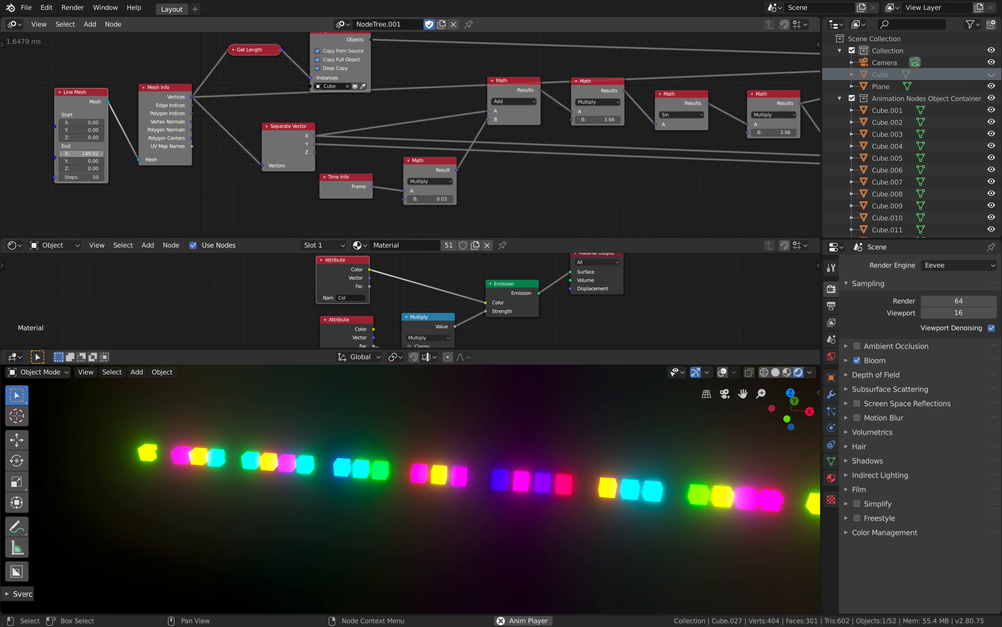
pyautogui.click(776, 372)
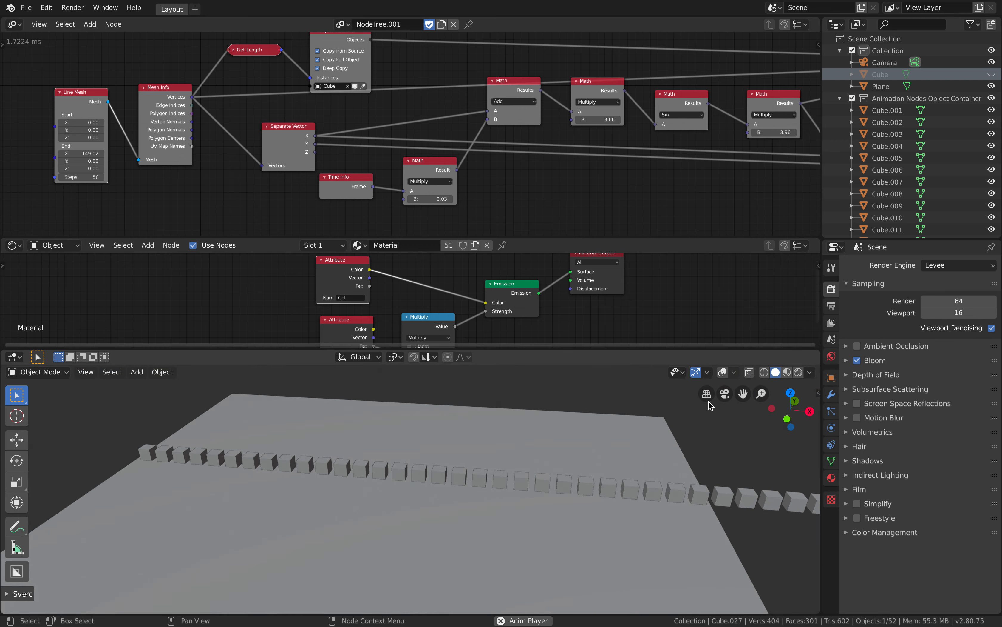
pyautogui.moveTo(709, 402); pyautogui.dragTo(711, 405, button='middle')
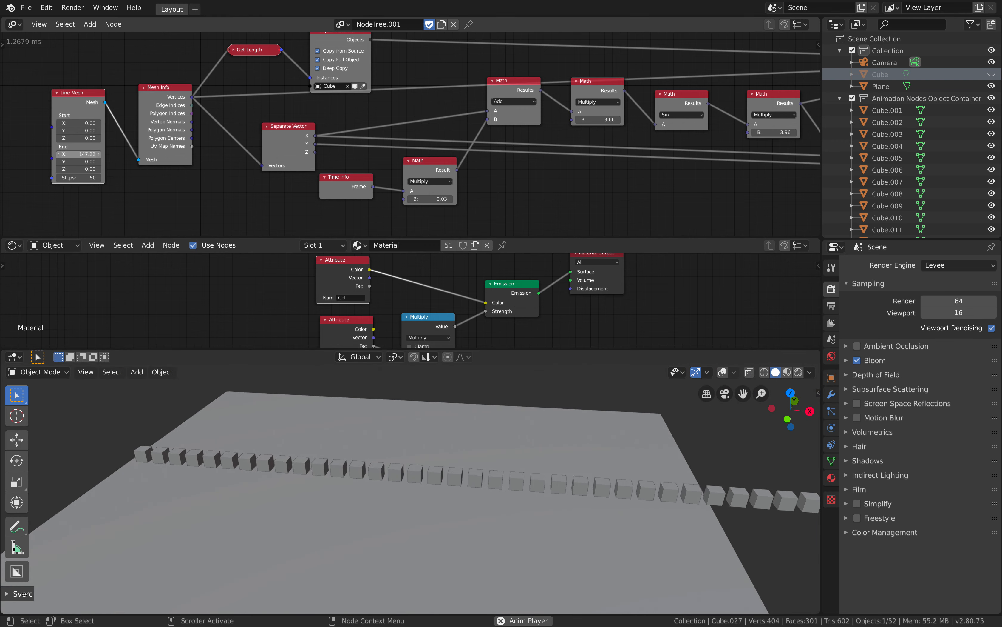
# Compare the flat row of cubes in Material Preview and Rendered shading.
pyautogui.click(787, 372)
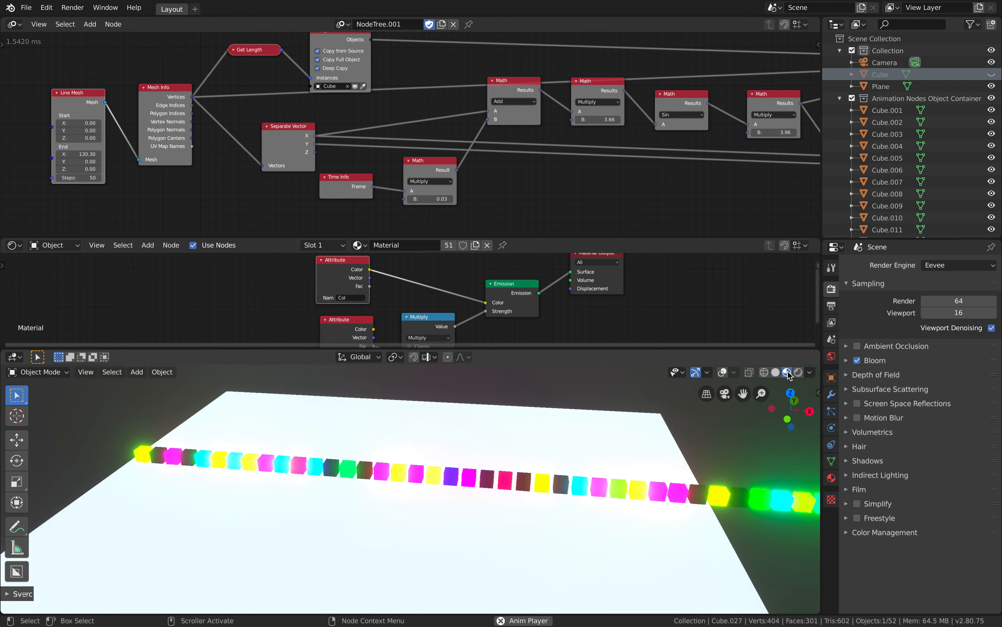
pyautogui.click(798, 372)
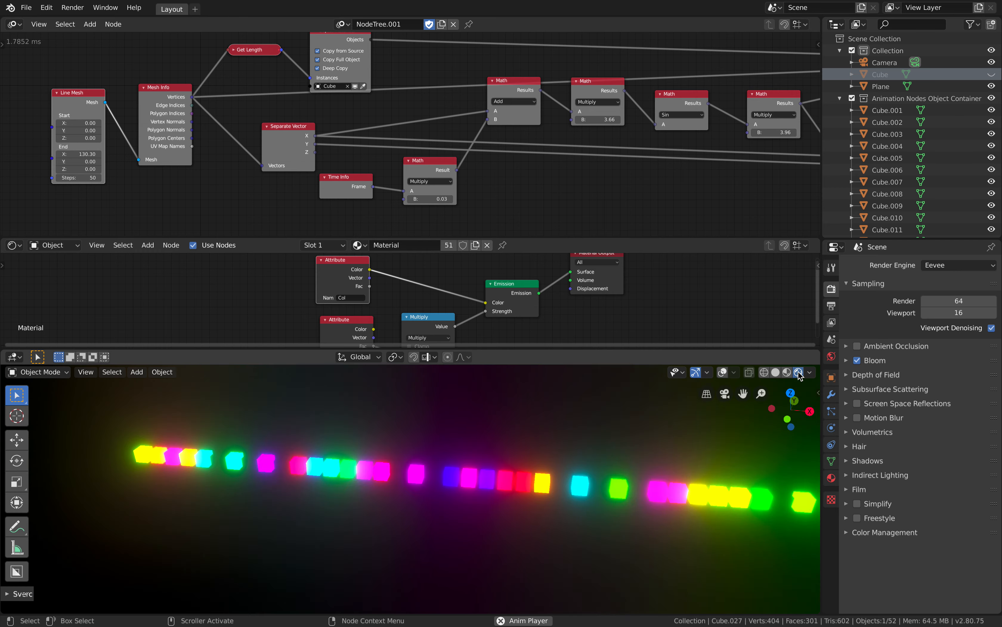
pyautogui.click(789, 373)
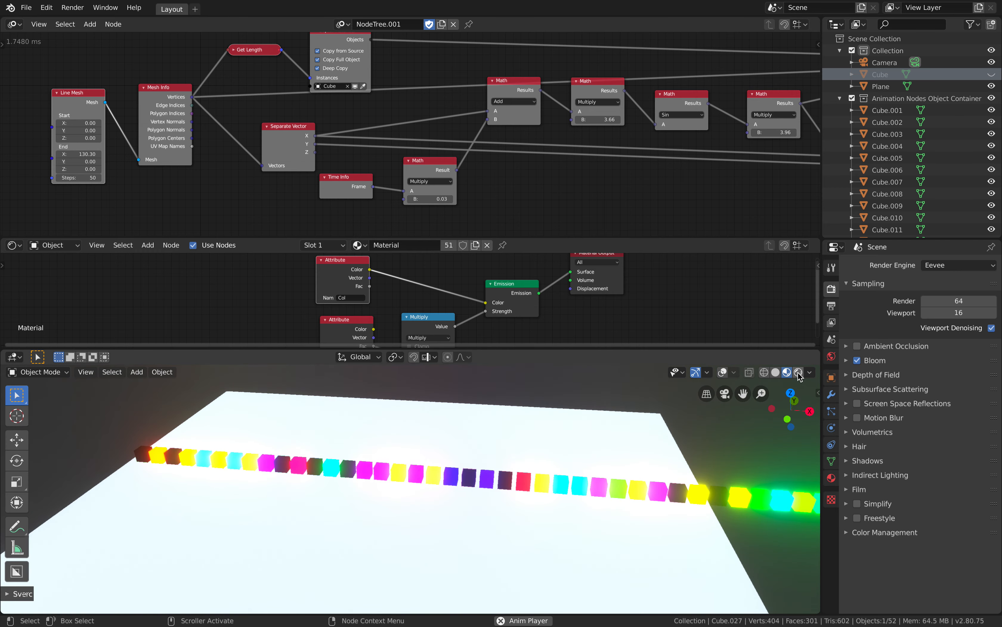
pyautogui.click(798, 373)
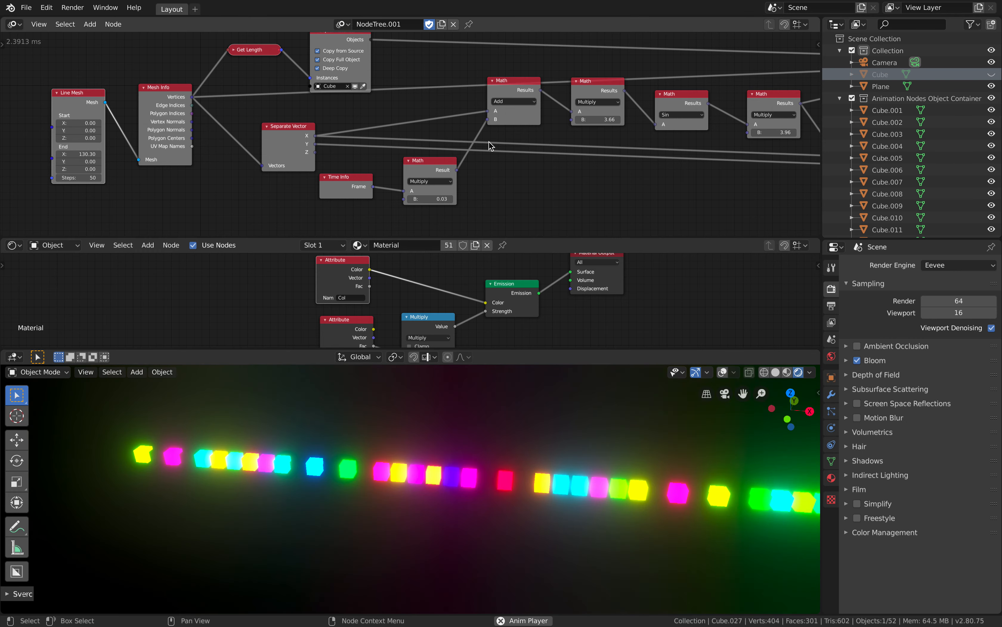
# Reconnect Combine Vector's output to the Locations input and set the Multiply value after Time Info to 0.06.
pyautogui.moveTo(685, 145); pyautogui.dragTo(353, 155, button='middle')
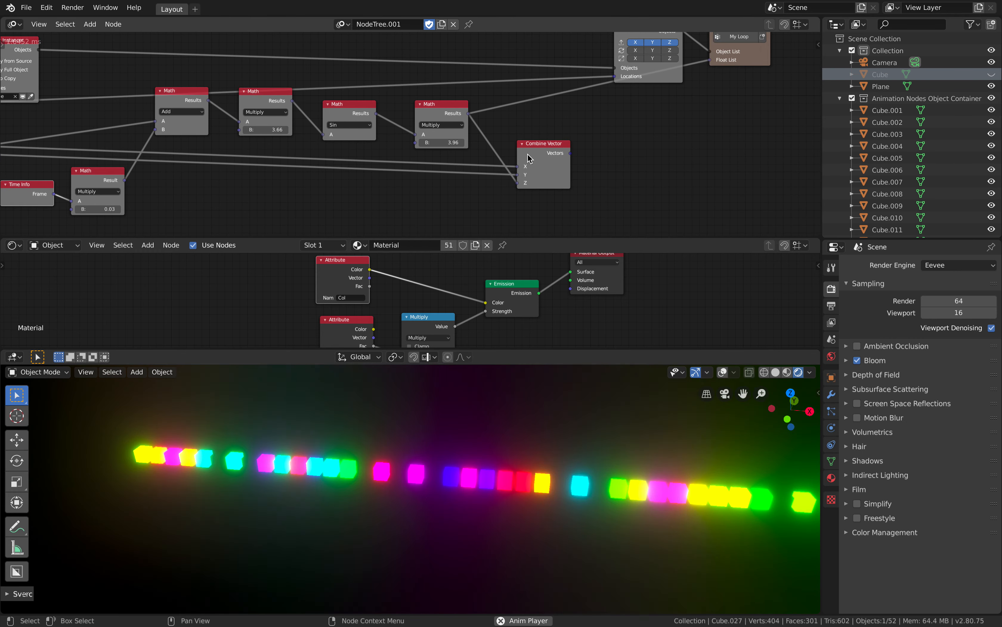
pyautogui.moveTo(615, 77); pyautogui.dragTo(614, 80)
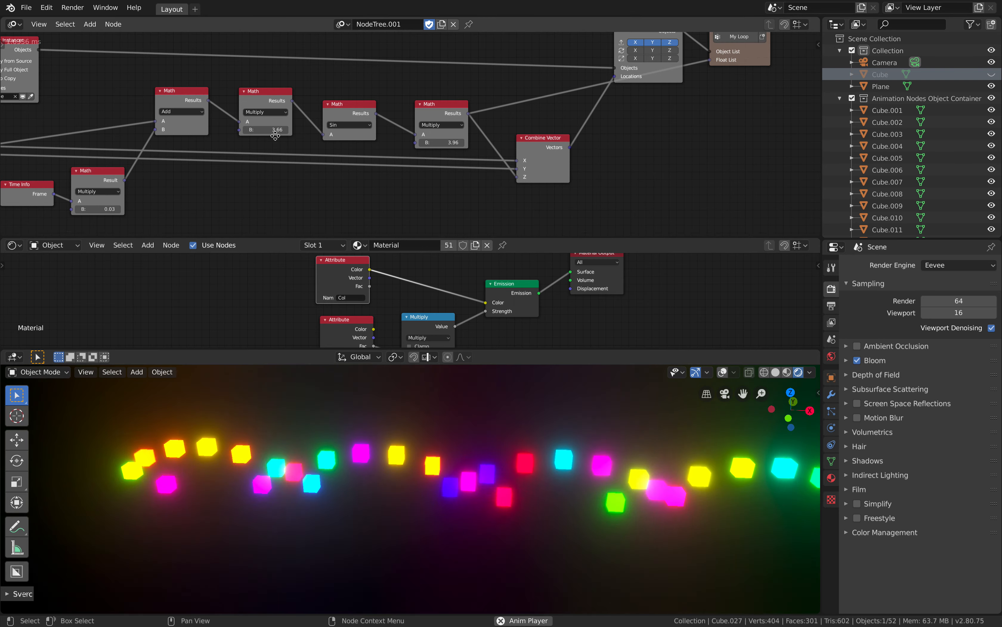
pyautogui.moveTo(276, 136); pyautogui.dragTo(534, 131, button='middle')
pyautogui.moveTo(357, 204)
pyautogui.mouseDown()
pyautogui.moveTo(323, 205)
pyautogui.moveTo(355, 204)
pyautogui.moveTo(338, 204)
pyautogui.mouseUp()
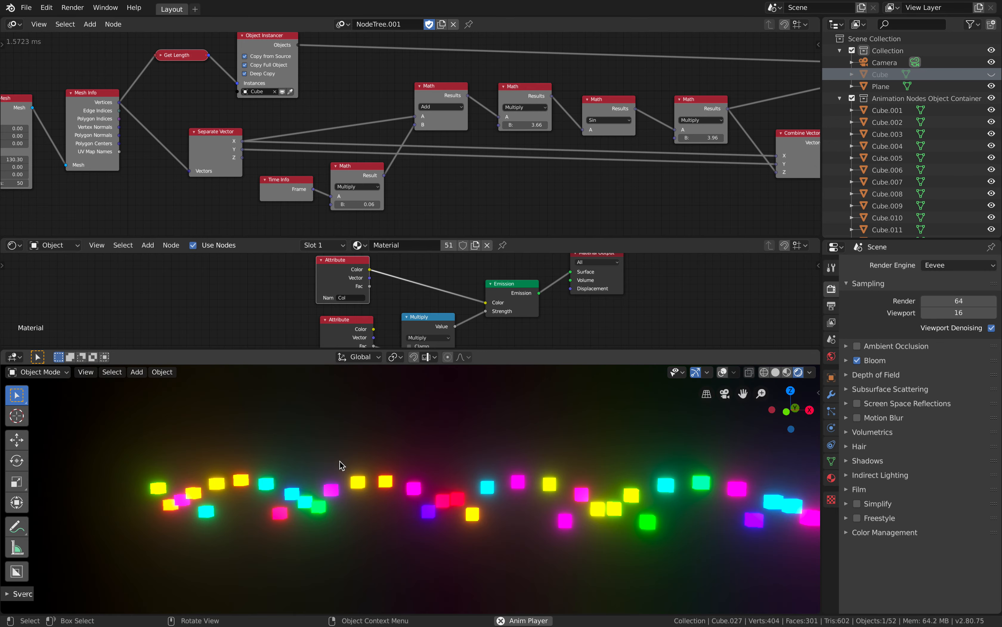
# Set the Line Mesh node's End X to 91.84 and frame the tightened wave in the viewport.
pyautogui.moveTo(600, 488); pyautogui.dragTo(506, 414, button='middle')
pyautogui.hscroll(-8, 468, 214)
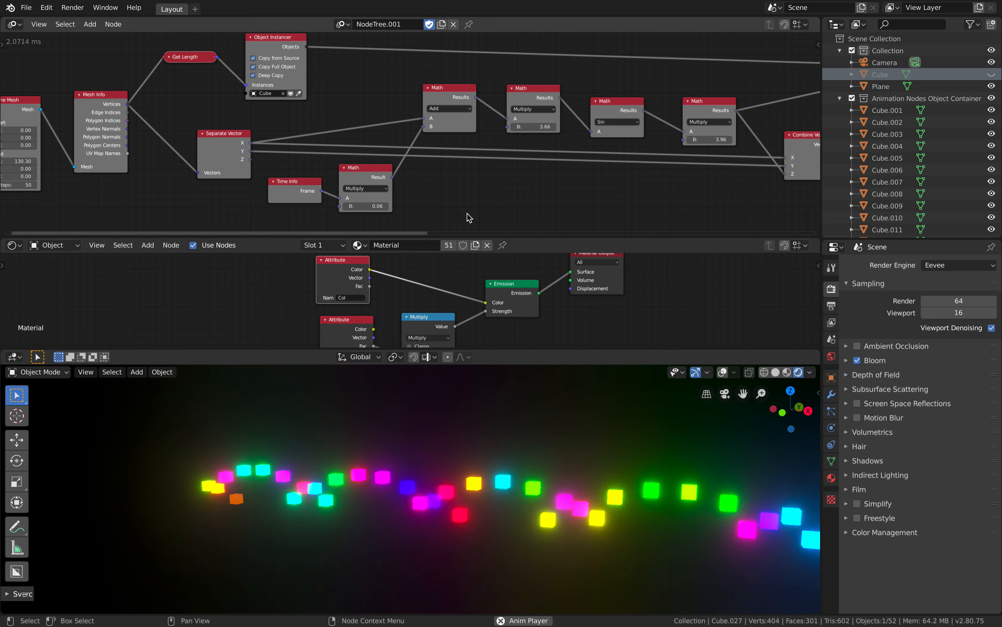
pyautogui.moveTo(156, 160); pyautogui.dragTo(122, 160)
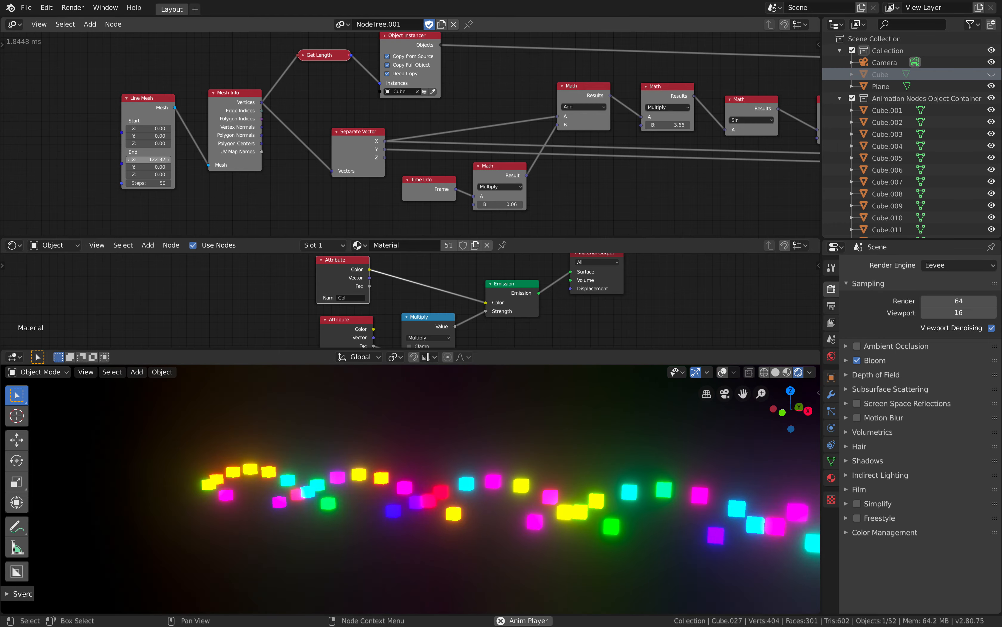
pyautogui.moveTo(387, 425); pyautogui.dragTo(481, 427, button='middle')
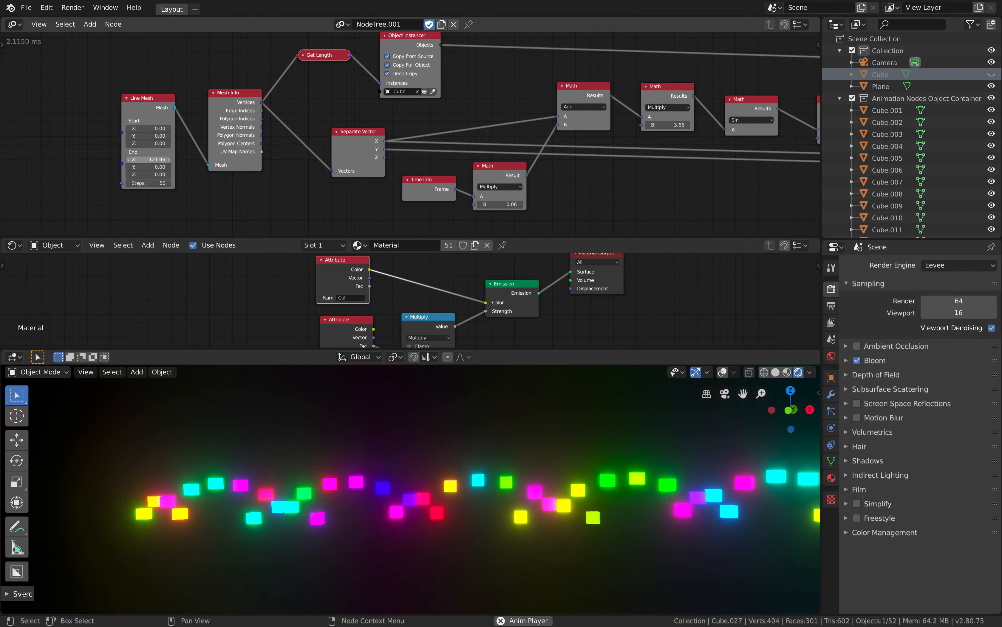
pyautogui.moveTo(165, 160); pyautogui.dragTo(1, 174)
pyautogui.moveTo(161, 160); pyautogui.dragTo(140, 160)
pyautogui.moveTo(383, 469); pyautogui.dragTo(441, 479, button='middle')
pyautogui.keyDown('shift'); pyautogui.moveTo(523, 446); pyautogui.dragTo(554, 413, button='middle'); pyautogui.keyUp('shift')
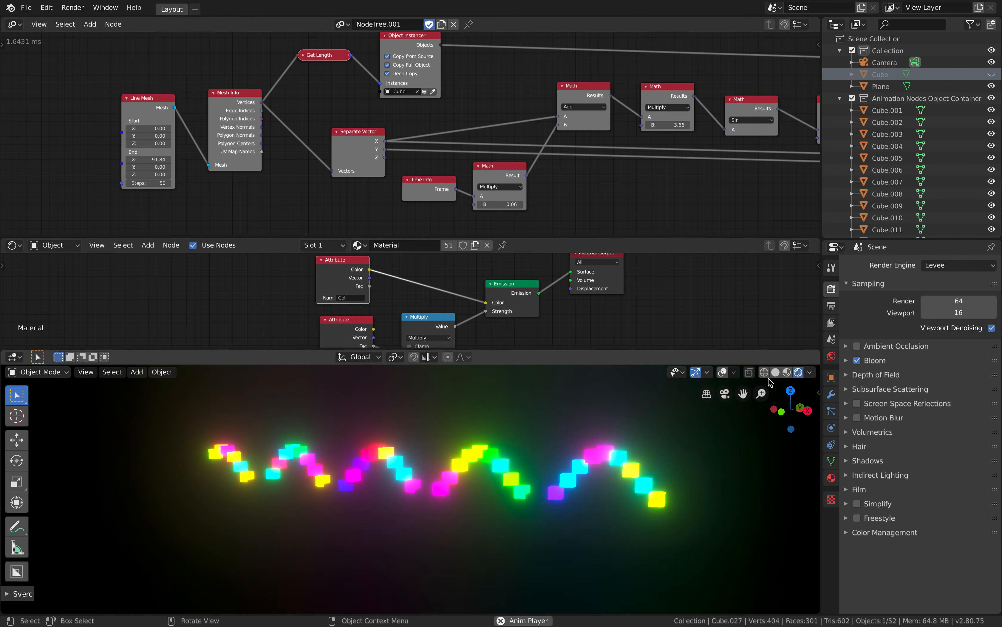
# Compare the playing wave over the floor plane in Solid, Material Preview and Rendered shading.
pyautogui.click(775, 372)
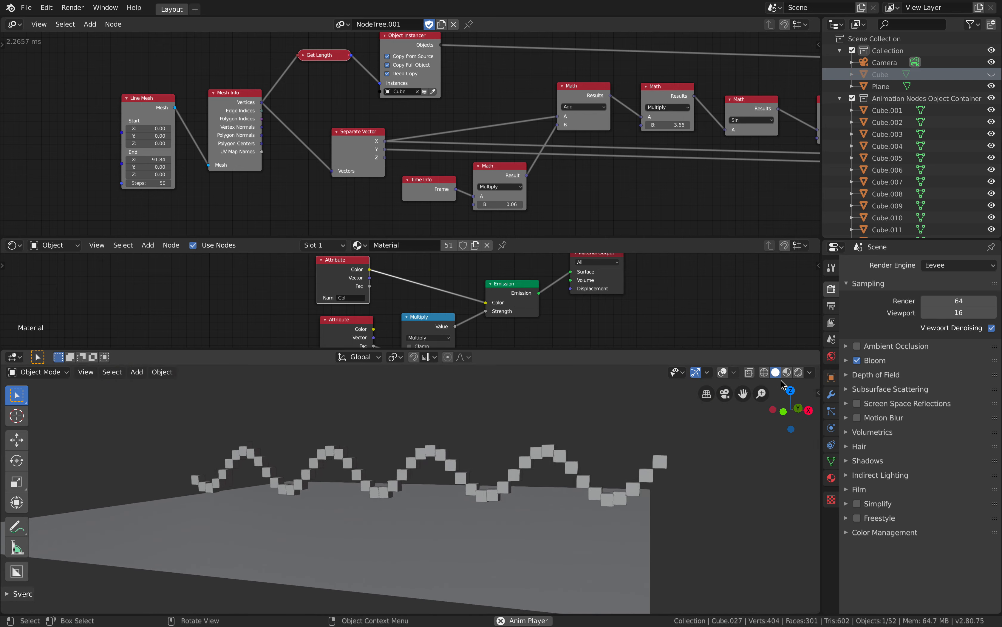
pyautogui.click(787, 372)
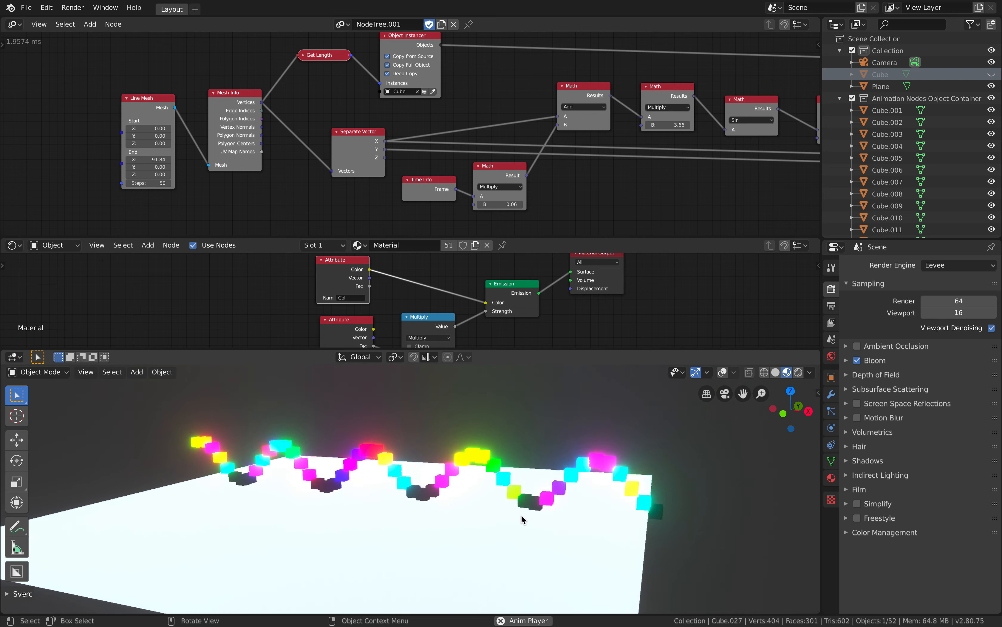
pyautogui.click(798, 372)
pyautogui.moveTo(474, 470); pyautogui.dragTo(478, 466, button='middle')
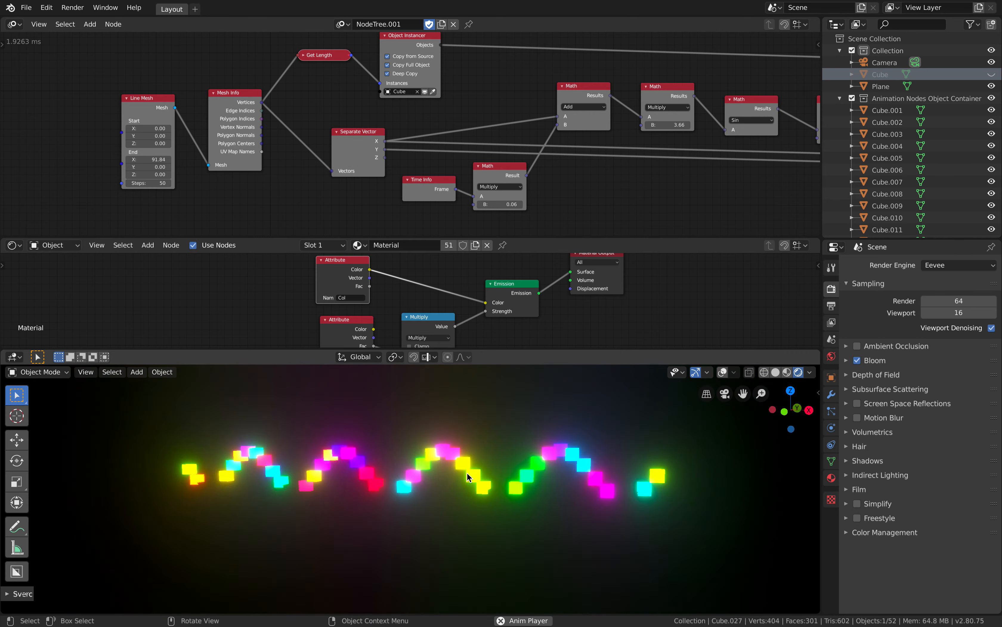
# In Material Preview shading, set the loop's Add node B value to 0.42 and its Multiply node B value to 1.00.
pyautogui.click(786, 372)
pyautogui.moveTo(449, 509); pyautogui.dragTo(462, 510, button='middle')
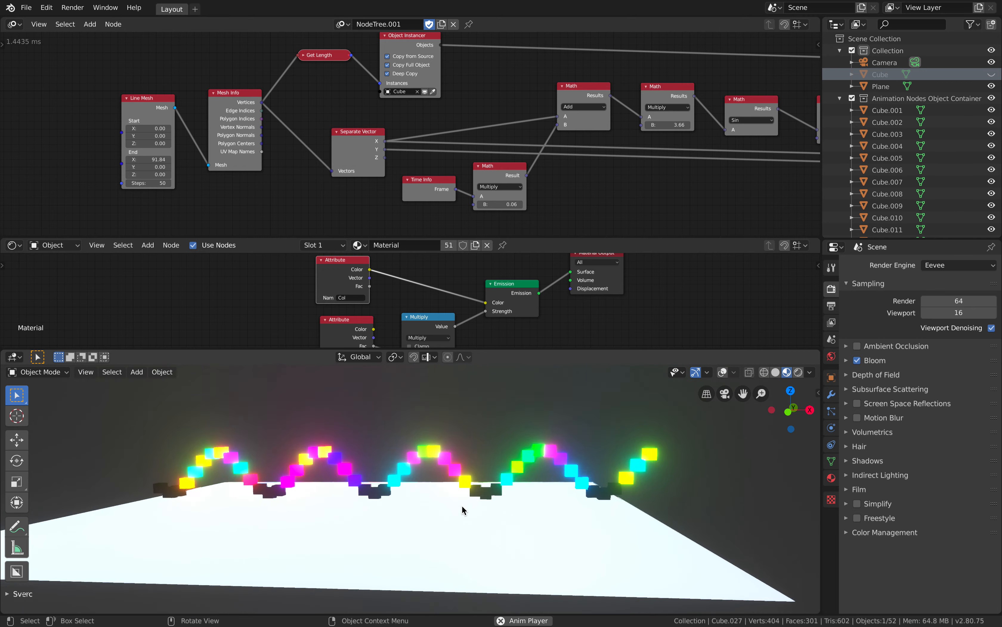
pyautogui.scroll(1, 505, 342)
pyautogui.moveTo(505, 344); pyautogui.dragTo(501, 311, button='middle')
pyautogui.moveTo(640, 159); pyautogui.dragTo(255, 166, button='middle')
pyautogui.moveTo(573, 129); pyautogui.dragTo(282, 145, button='middle')
pyautogui.scroll(1, 385, 201)
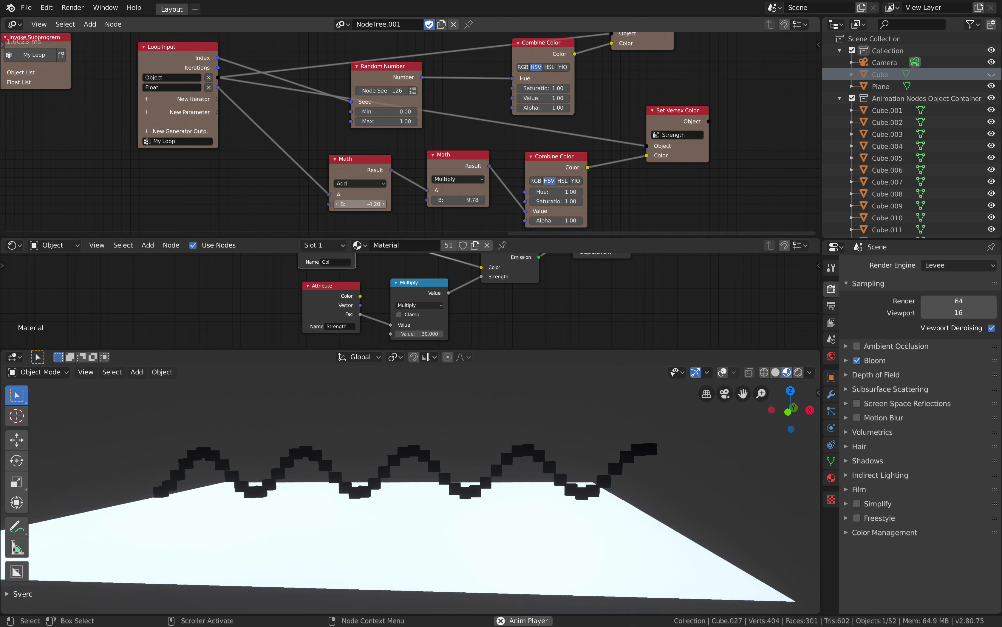
pyautogui.moveTo(383, 204); pyautogui.dragTo(400, 204)
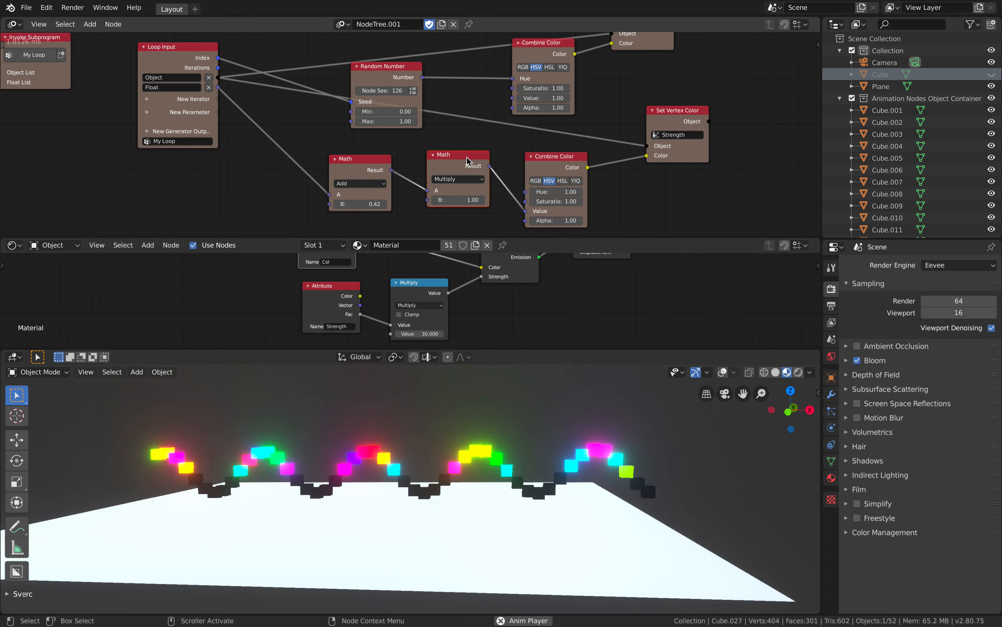
# Compare the playing wave's height-driven glow in Rendered and Material Preview shading.
pyautogui.scroll(2, 510, 164)
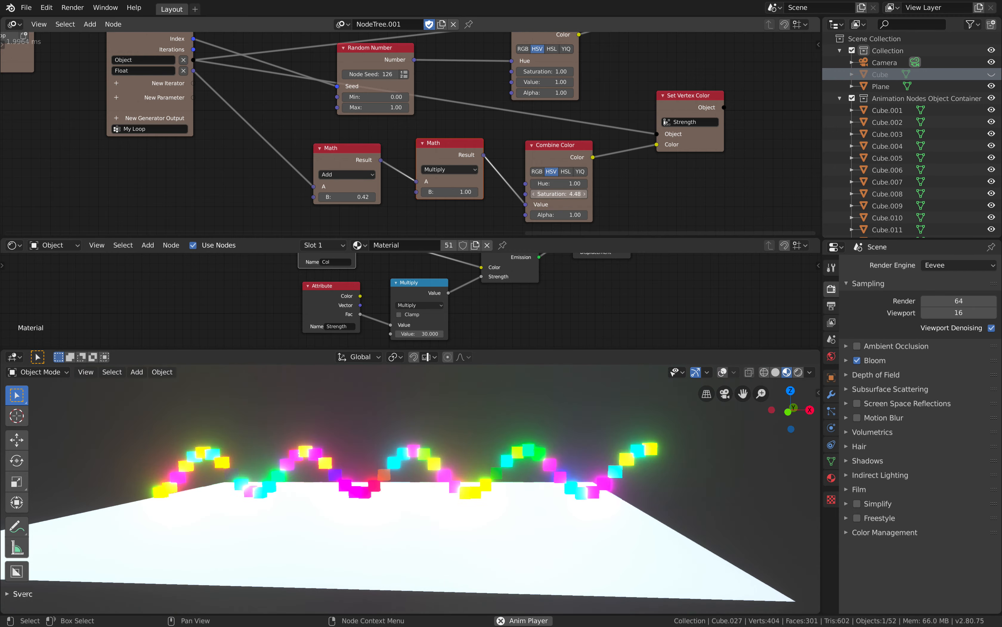
pyautogui.moveTo(618, 201); pyautogui.dragTo(619, 180, button='middle')
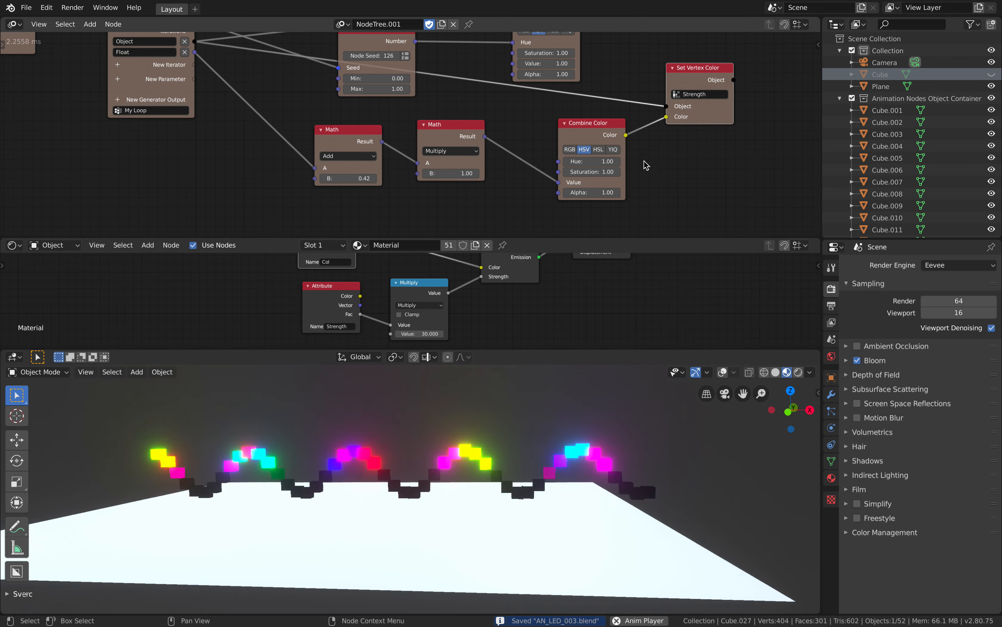
pyautogui.scroll(1, 602, 199)
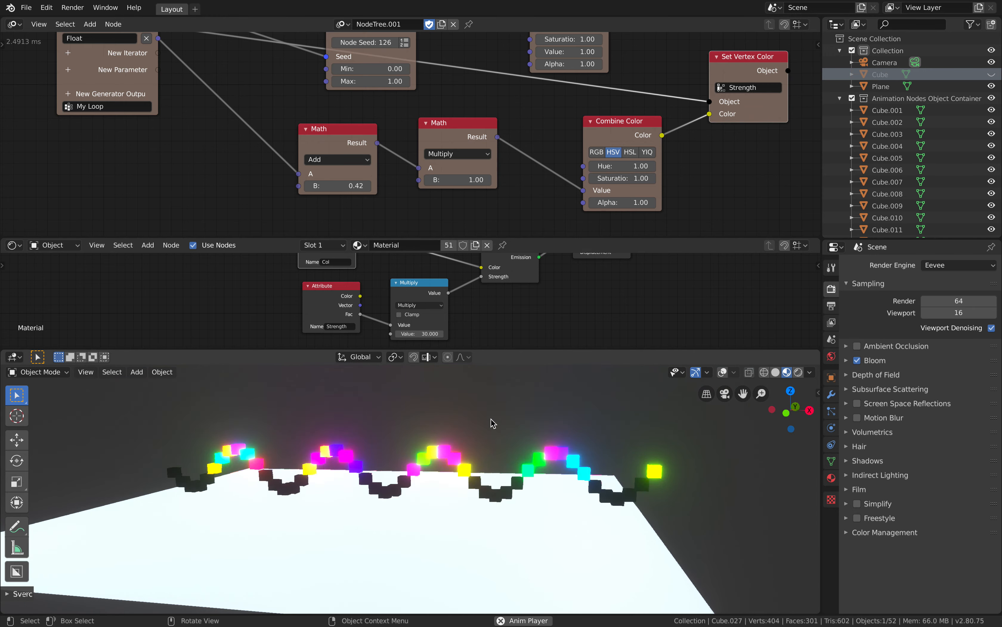
pyautogui.moveTo(461, 321); pyautogui.dragTo(466, 316, button='middle')
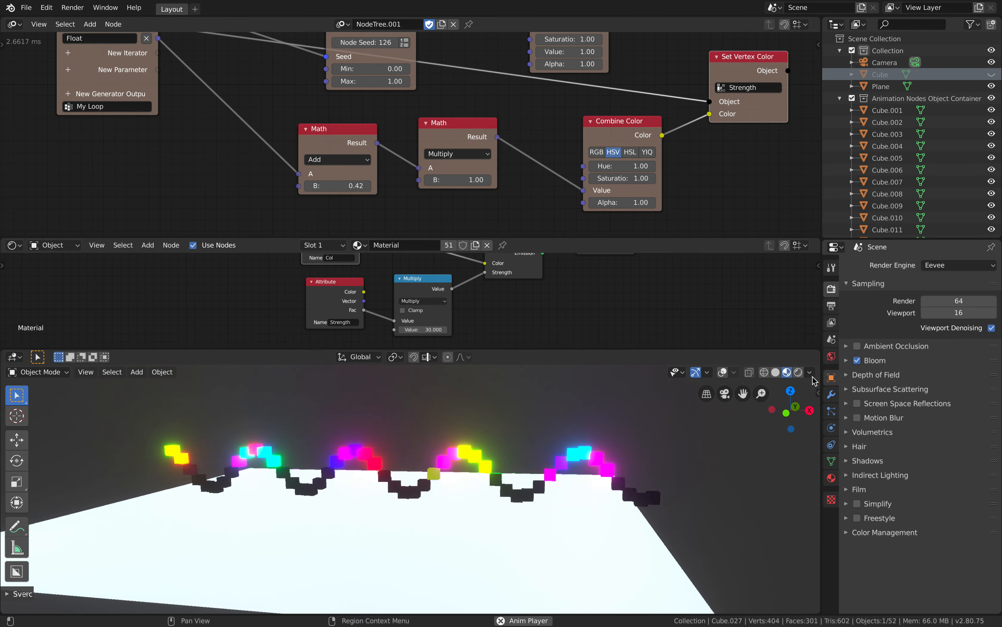
pyautogui.click(798, 373)
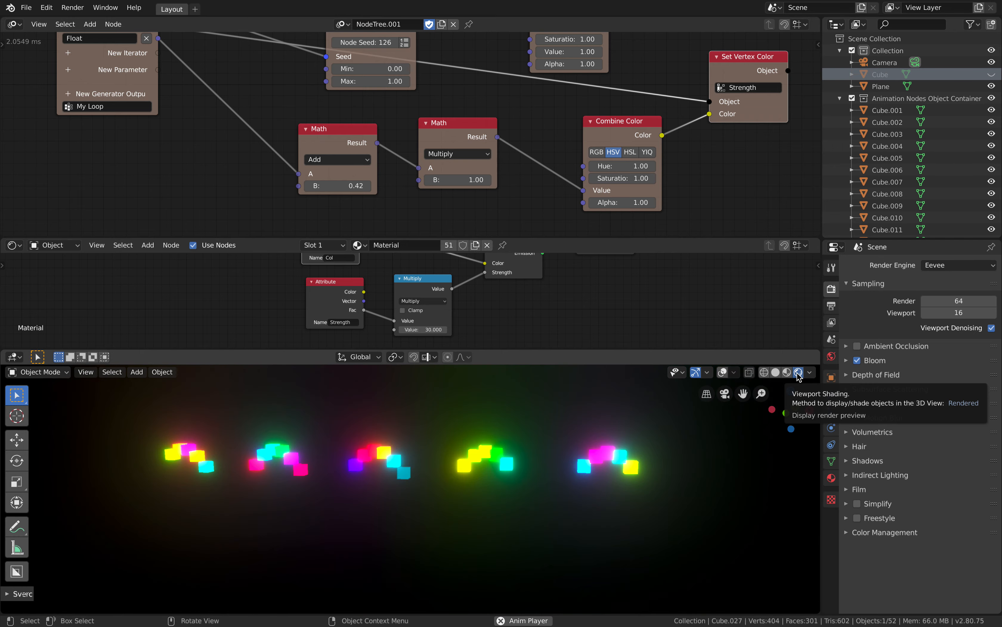
pyautogui.click(787, 372)
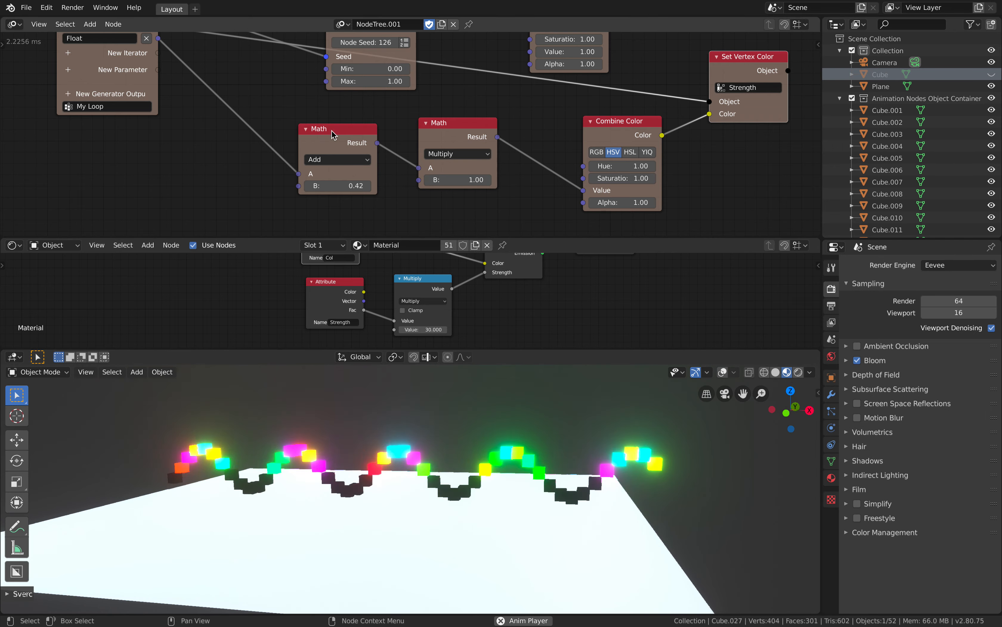
# Rearrange the loop's nodes, shifting the Multiply node and spacing out Random Number and its Combine Color node.
pyautogui.moveTo(465, 127); pyautogui.dragTo(443, 135)
pyautogui.scroll(-2, 443, 135)
pyautogui.moveTo(671, 111); pyautogui.dragTo(653, 178, button='middle')
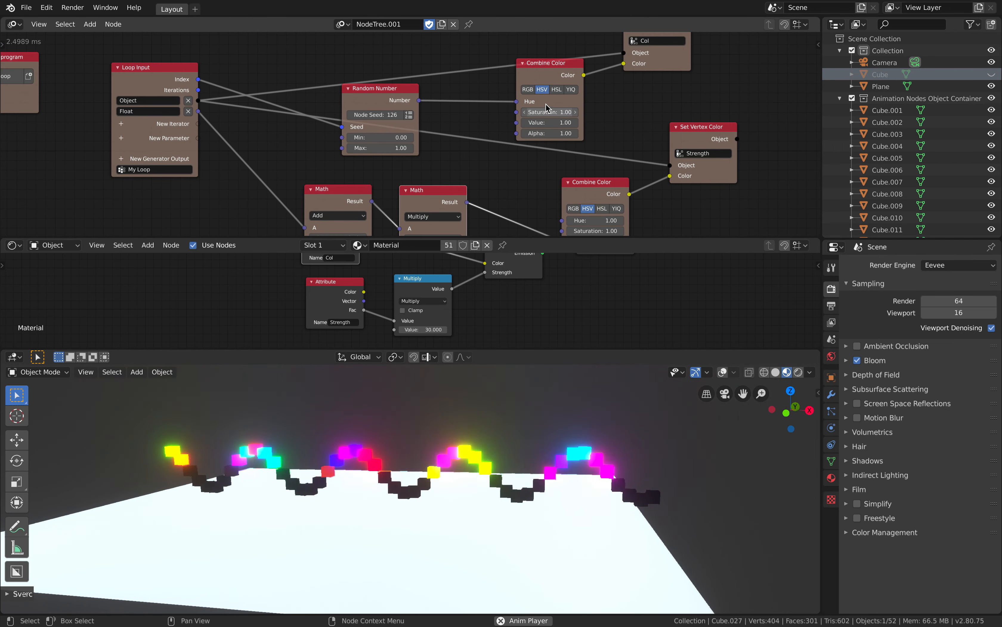
pyautogui.moveTo(549, 108); pyautogui.dragTo(526, 162, button='middle')
pyautogui.moveTo(523, 125); pyautogui.dragTo(594, 87)
pyautogui.moveTo(384, 144); pyautogui.dragTo(516, 91)
pyautogui.moveTo(555, 165); pyautogui.dragTo(550, 69, button='middle')
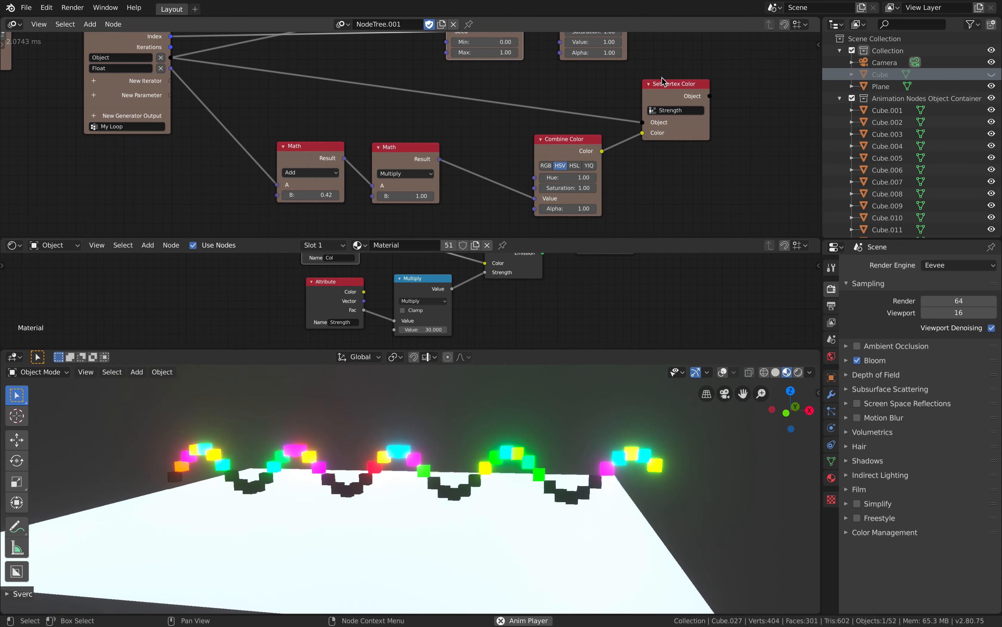
# Reposition the Strength branch's Set Vertex Color and Combine Color nodes, and save the file.
pyautogui.moveTo(661, 85); pyautogui.dragTo(692, 92)
pyautogui.moveTo(584, 139); pyautogui.dragTo(560, 156)
pyautogui.scroll(1, 584, 153)
pyautogui.moveTo(586, 153); pyautogui.dragTo(598, 121, button='middle')
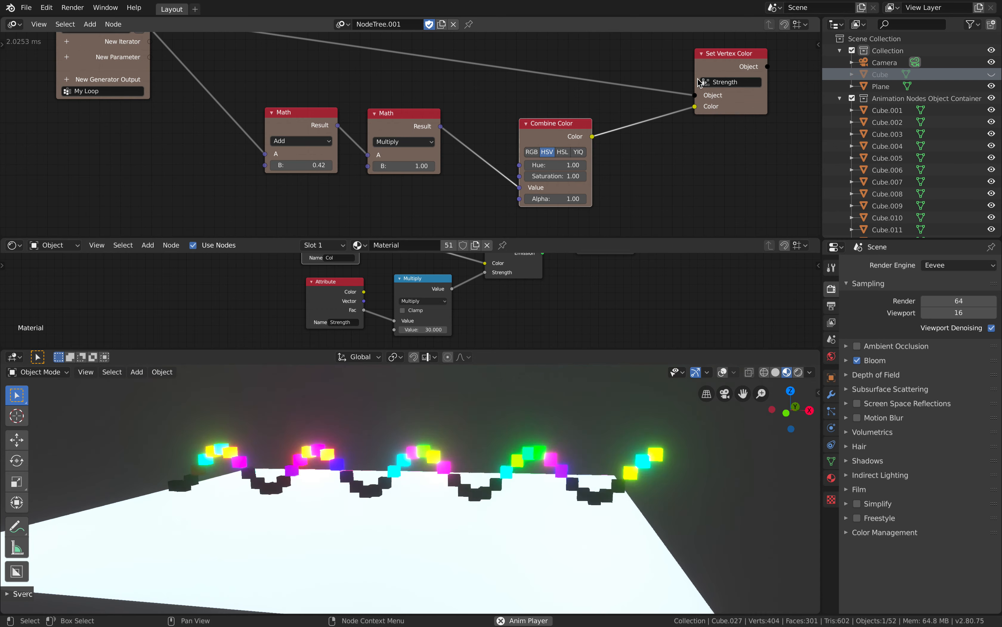
pyautogui.hotkey('ctrl', 's')
# Search for noise and add a Vector Noise node below the loop's Add Math node.
pyautogui.moveTo(282, 210); pyautogui.dragTo(305, 207, button='middle')
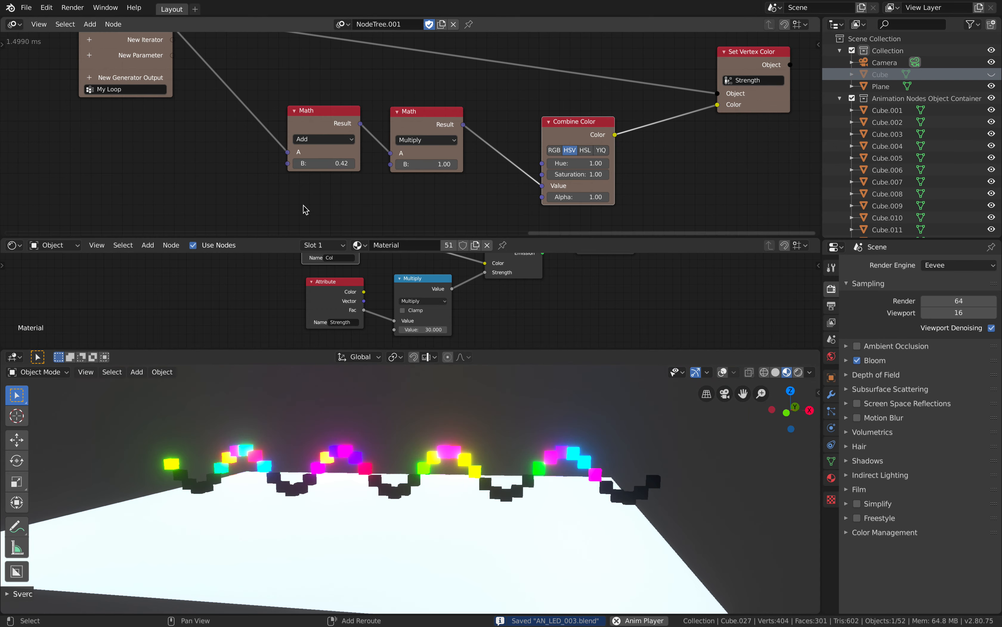
pyautogui.hotkey('ctrl', 'a')
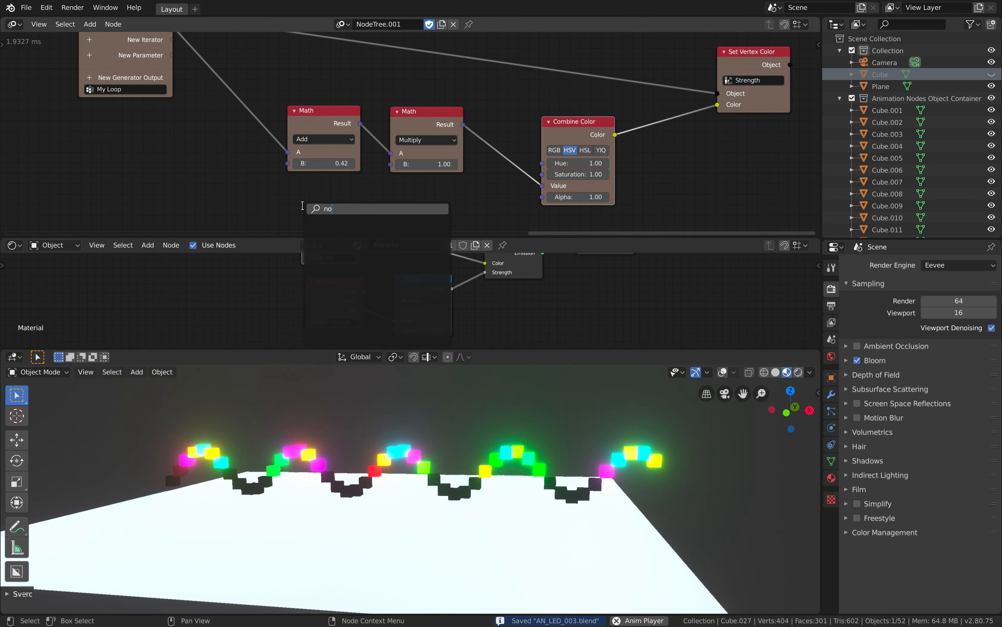
pyautogui.press('Escape')
pyautogui.hotkey('shift', 'a')
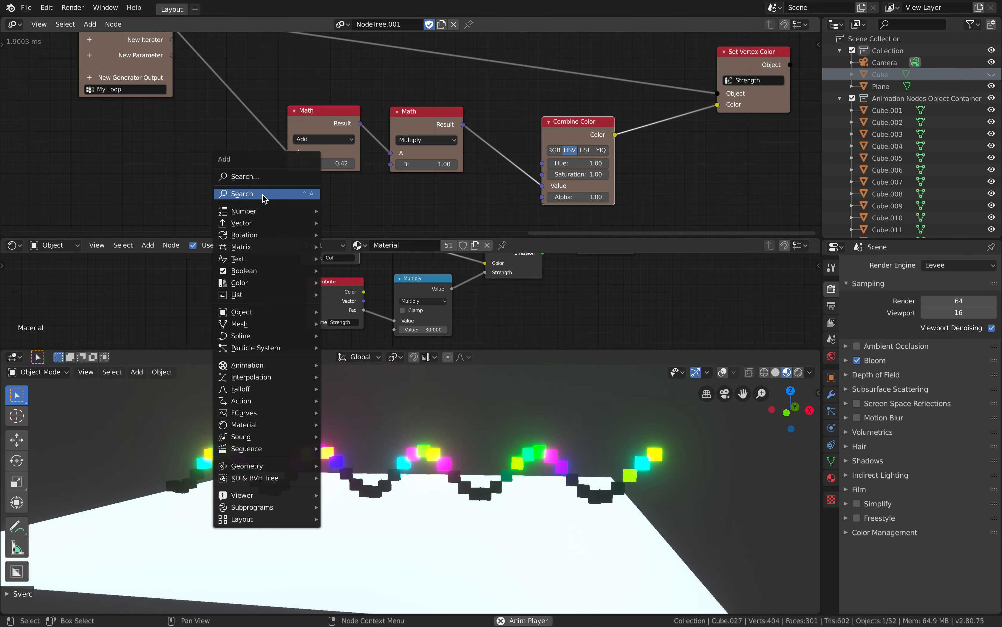
pyautogui.click(264, 197)
pyautogui.write('noise')
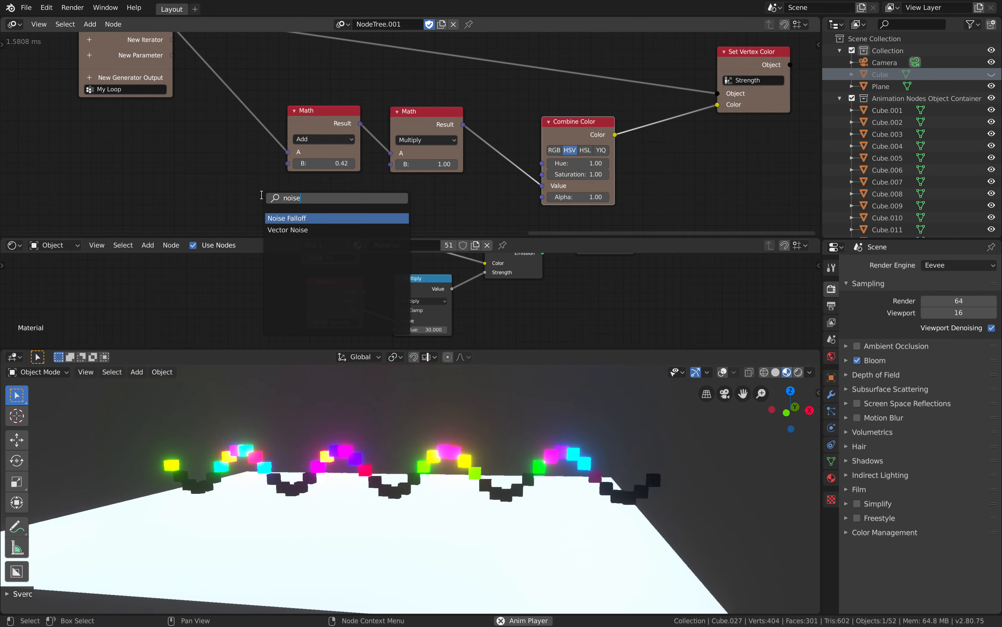
pyautogui.press('Return')
pyautogui.click(291, 196)
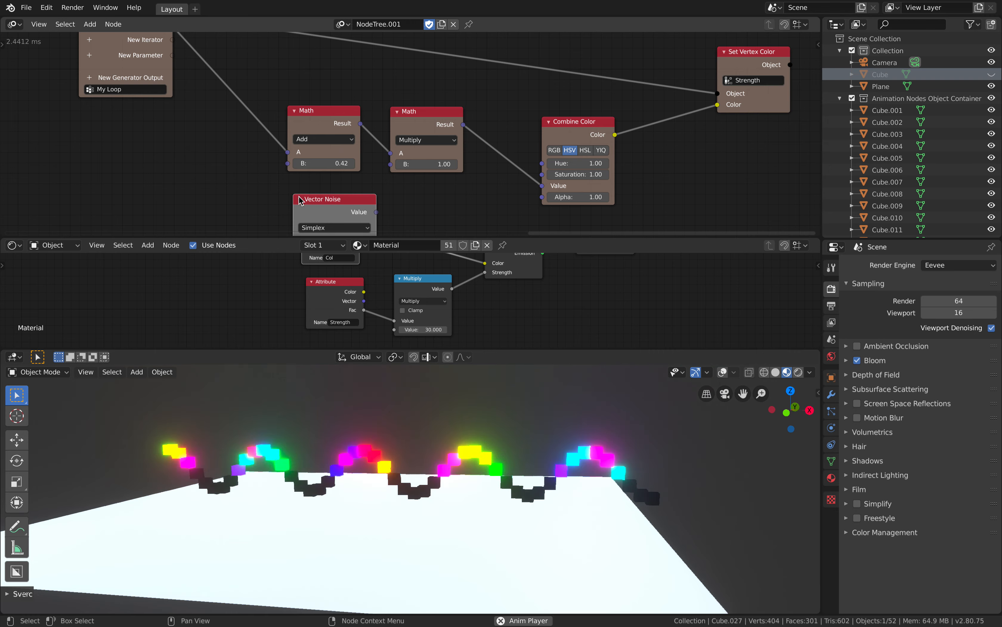
# Enlarge the Animation Nodes editor and reposition the Add, Multiply and Vector Noise nodes to clear space between them.
pyautogui.moveTo(404, 237); pyautogui.dragTo(408, 272)
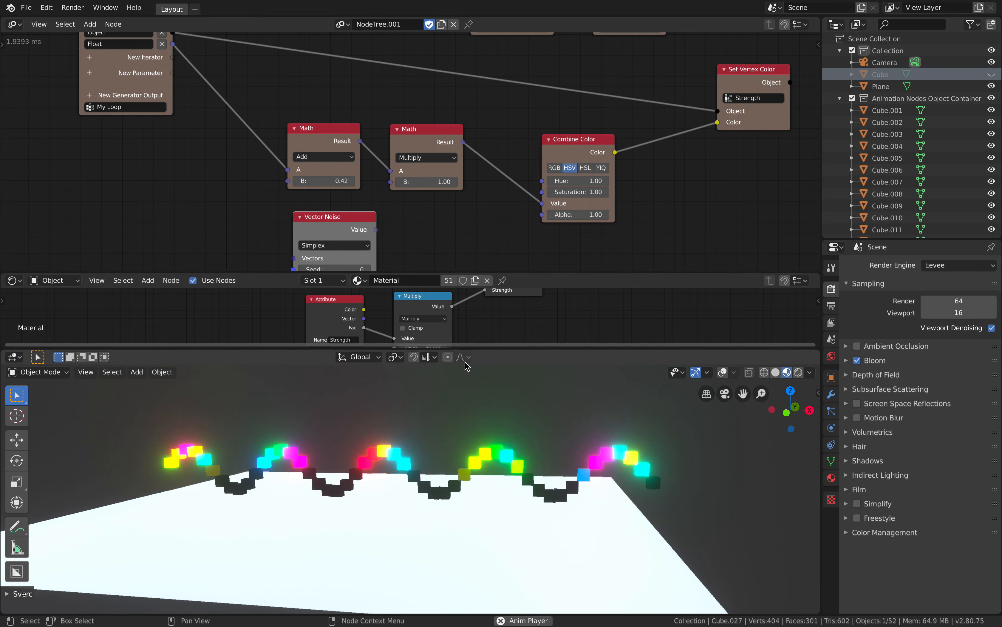
pyautogui.moveTo(462, 349); pyautogui.dragTo(459, 398)
pyautogui.moveTo(406, 252); pyautogui.dragTo(441, 224, button='middle')
pyautogui.moveTo(304, 182); pyautogui.dragTo(320, 207, button='middle')
pyautogui.moveTo(182, 111); pyautogui.dragTo(184, 133, button='middle')
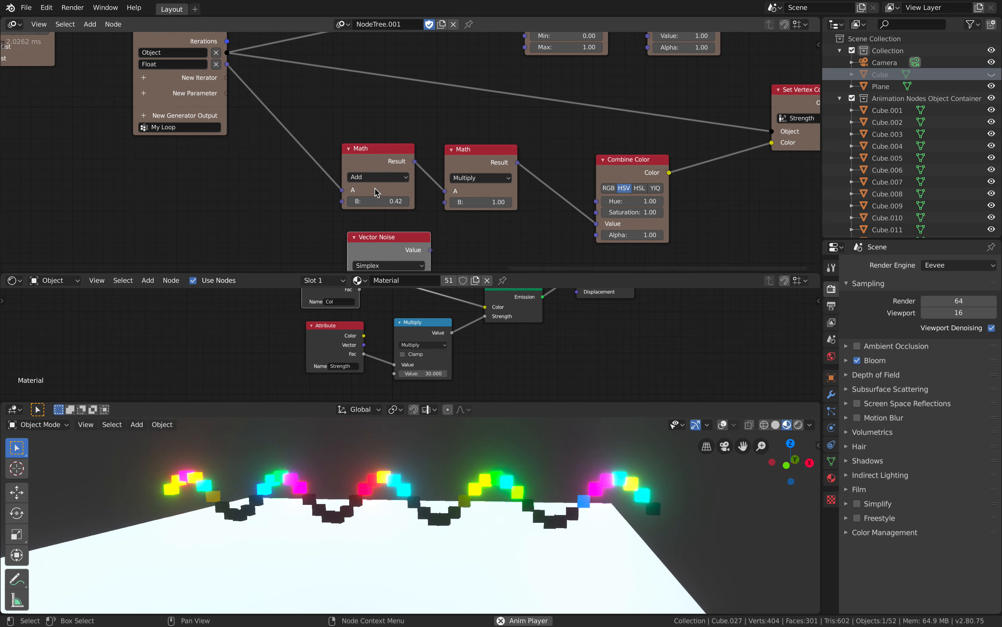
pyautogui.moveTo(376, 152); pyautogui.dragTo(377, 127)
pyautogui.moveTo(474, 154); pyautogui.dragTo(484, 130)
pyautogui.moveTo(368, 246); pyautogui.dragTo(405, 218)
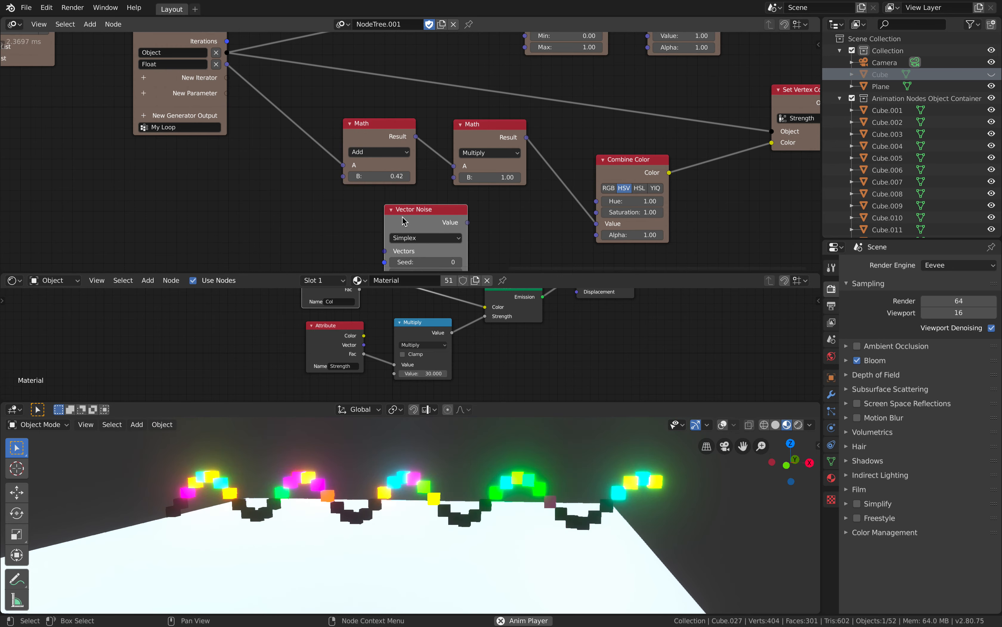
# Move the Vector Noise node below Invoke Subprogram and adjust Combine Vector's position beside it.
pyautogui.scroll(-1, 360, 224)
pyautogui.moveTo(360, 224); pyautogui.dragTo(443, 213, button='middle')
pyautogui.scroll(1, 414, 182)
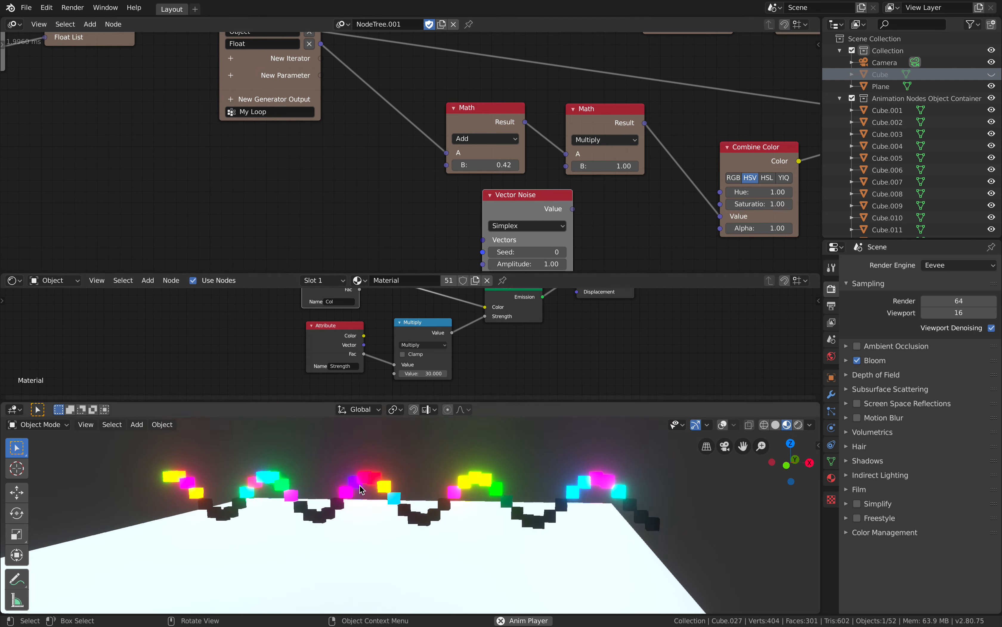
pyautogui.press('g')
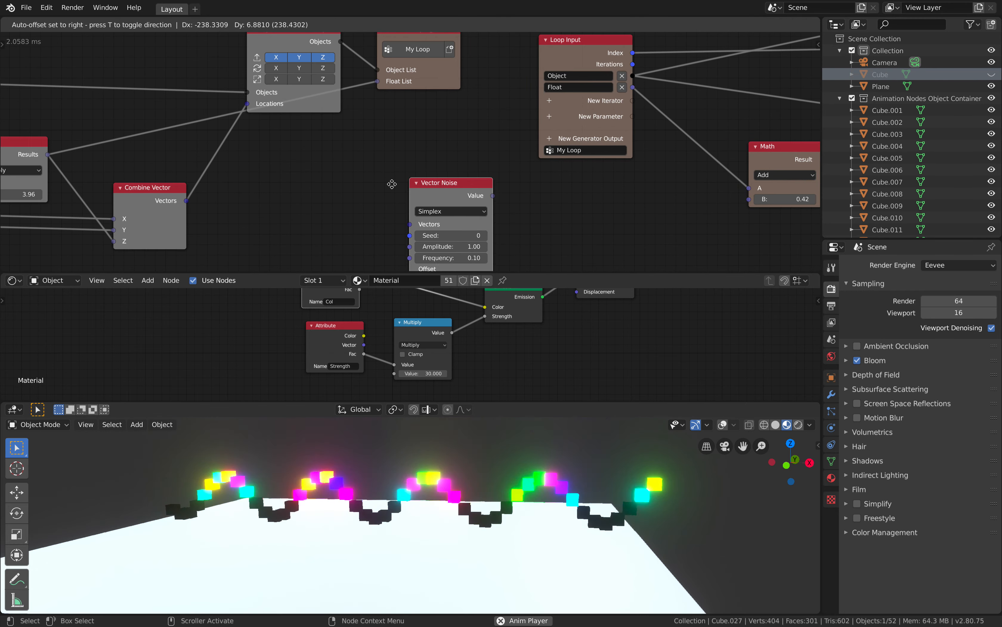
pyautogui.click(439, 149)
pyautogui.moveTo(360, 181); pyautogui.dragTo(443, 180, button='middle')
pyautogui.moveTo(437, 191); pyautogui.dragTo(421, 188)
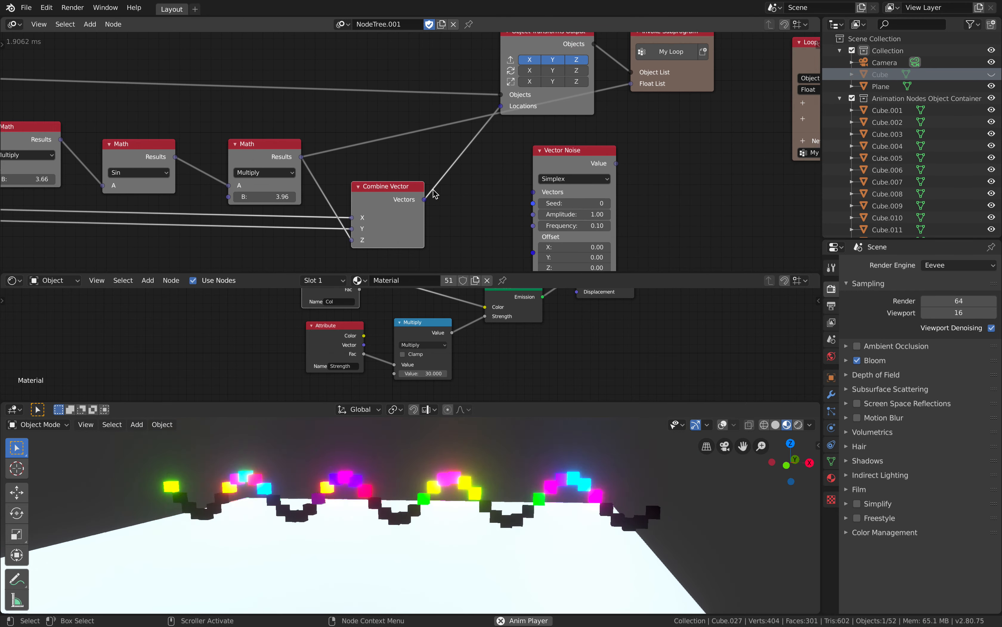
# Connect Combine Vector's Vectors output to the Vectors input of Vector Noise and reposition the noise node.
pyautogui.moveTo(435, 188); pyautogui.dragTo(343, 191, button='middle')
pyautogui.scroll(1, 355, 192)
pyautogui.moveTo(328, 201); pyautogui.dragTo(456, 193)
pyautogui.moveTo(569, 179); pyautogui.dragTo(403, 193, button='middle')
pyautogui.moveTo(351, 159); pyautogui.dragTo(381, 146)
# Add an iterator named Noise to My Loop, fed by Vector Noise's Value output, and save the file.
pyautogui.scroll(4, 419, 162)
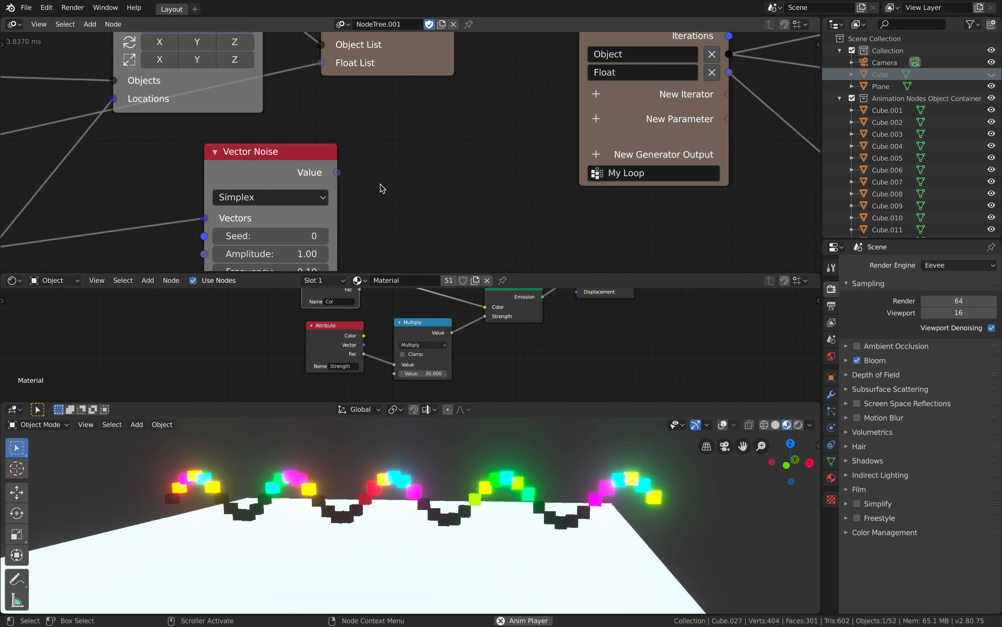
pyautogui.scroll(-1, 416, 155)
pyautogui.moveTo(410, 116); pyautogui.dragTo(372, 85)
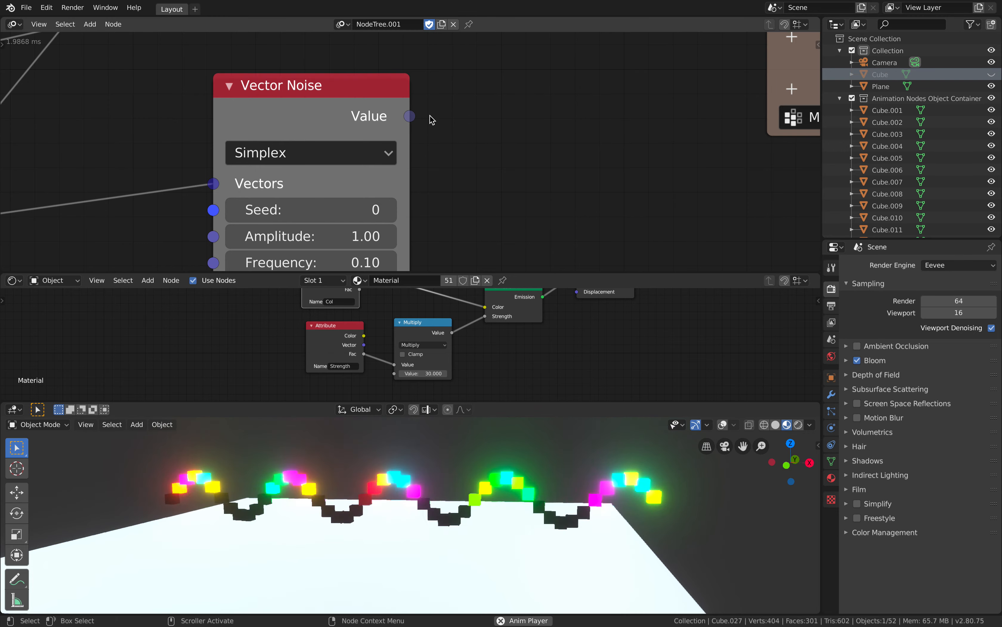
pyautogui.scroll(-4, 378, 119)
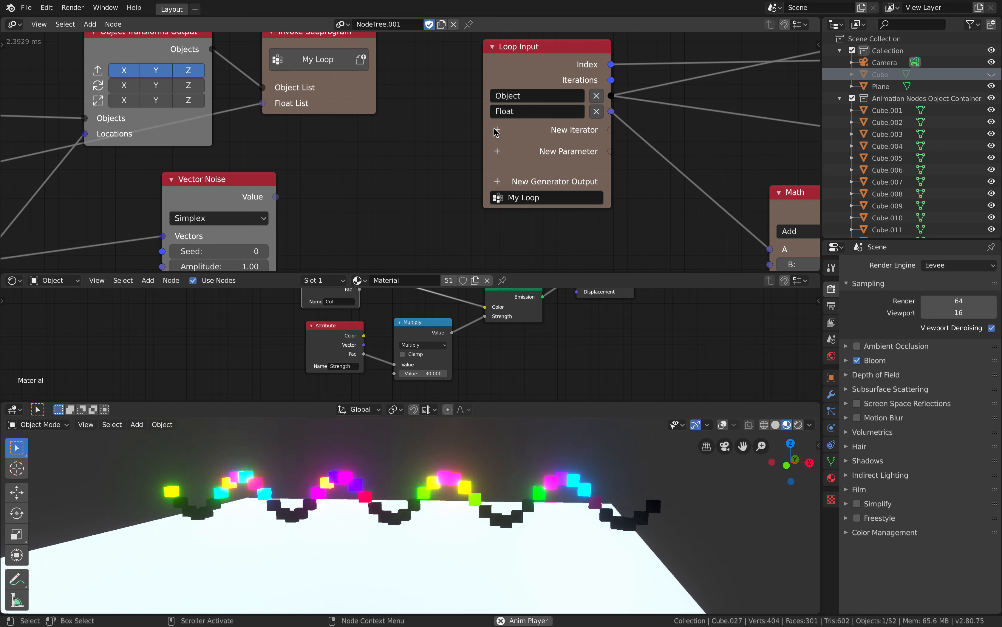
pyautogui.click(496, 130)
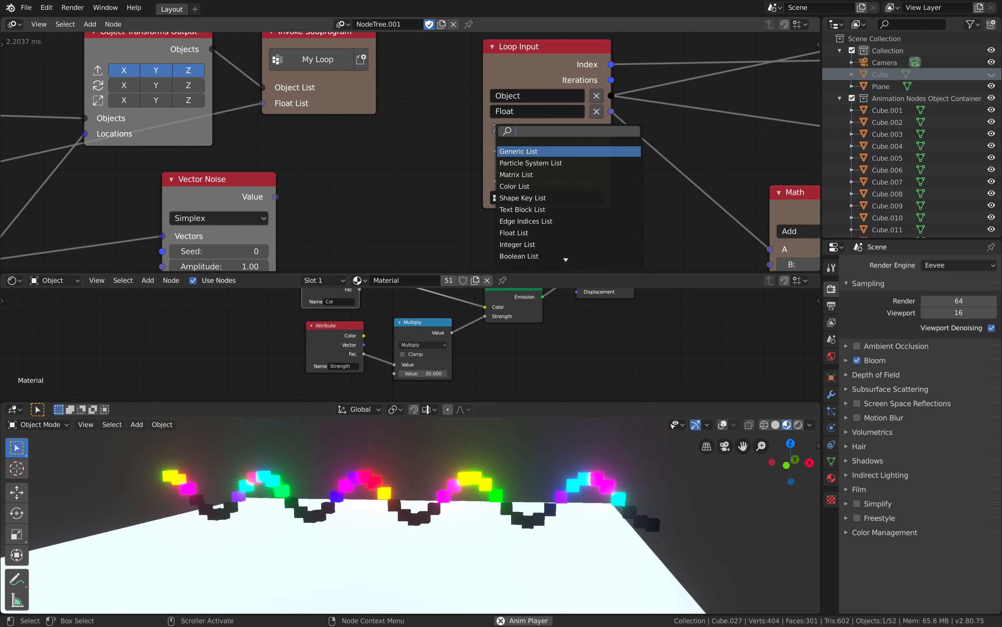
pyautogui.press('Return')
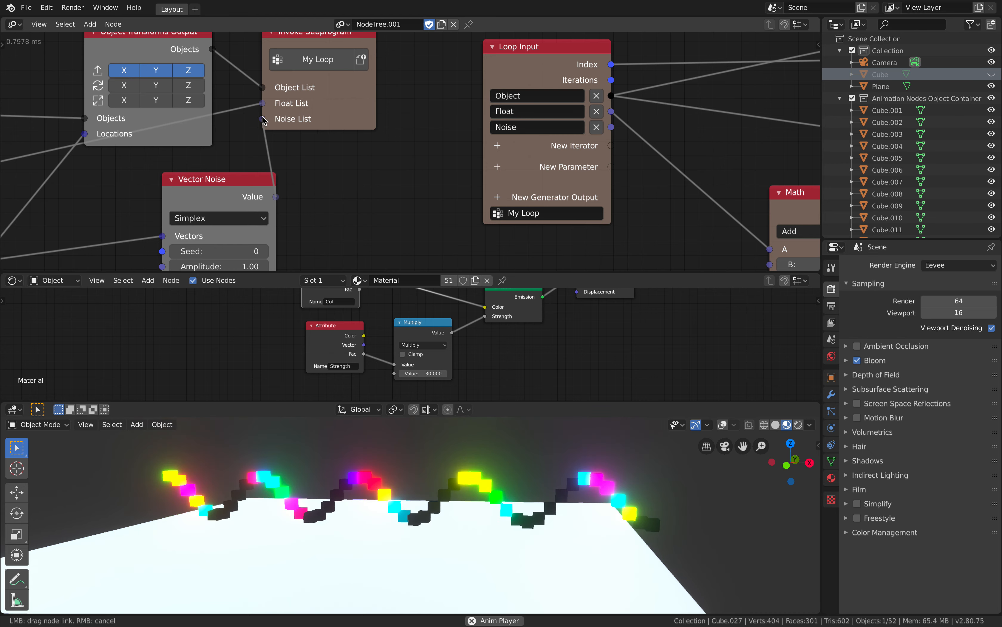
pyautogui.moveTo(410, 182); pyautogui.dragTo(215, 173, button='middle')
pyautogui.moveTo(424, 161); pyautogui.dragTo(307, 153, button='middle')
pyautogui.hotkey('ctrl', 's')
# Connect the loop's Noise output to Combine Color's Value and set the material's Multiply value to 172.600, viewed in Rendered shading.
pyautogui.scroll(-1, 375, 161)
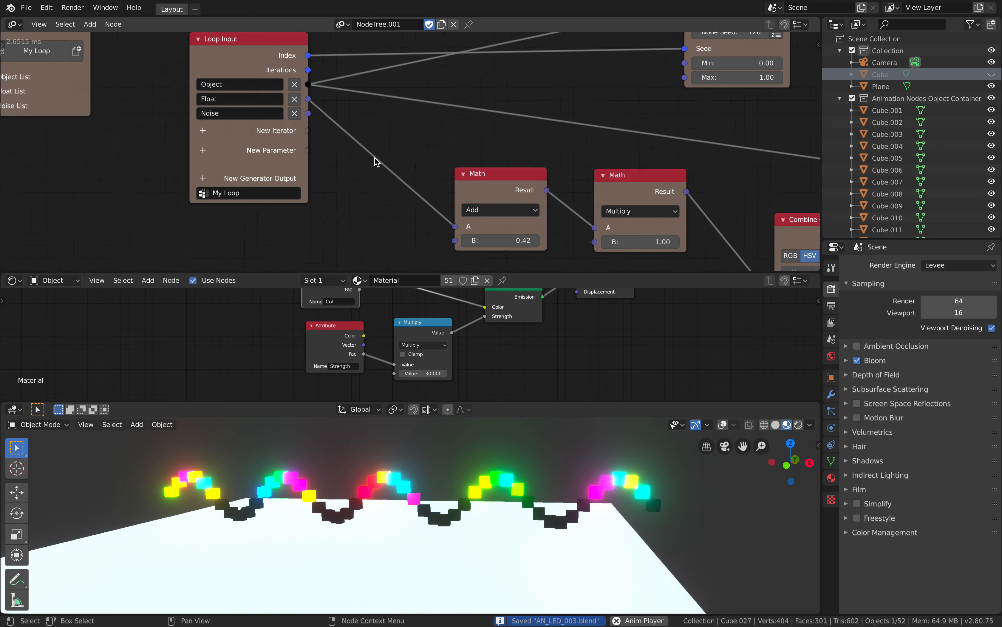
pyautogui.moveTo(375, 161); pyautogui.dragTo(279, 151, button='middle')
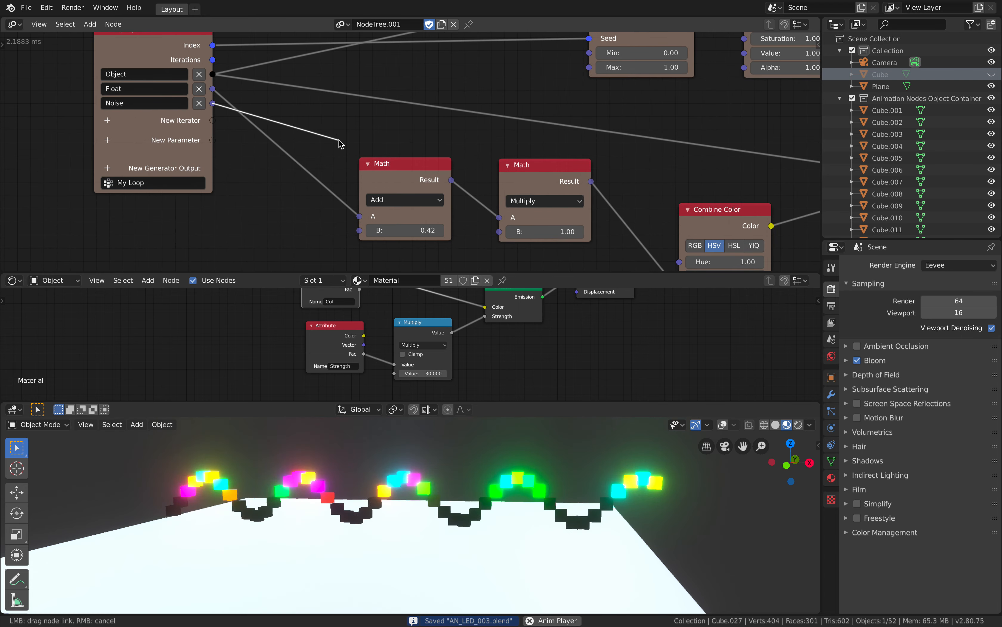
pyautogui.scroll(-1, 564, 203)
pyautogui.moveTo(547, 201); pyautogui.dragTo(475, 161, button='middle')
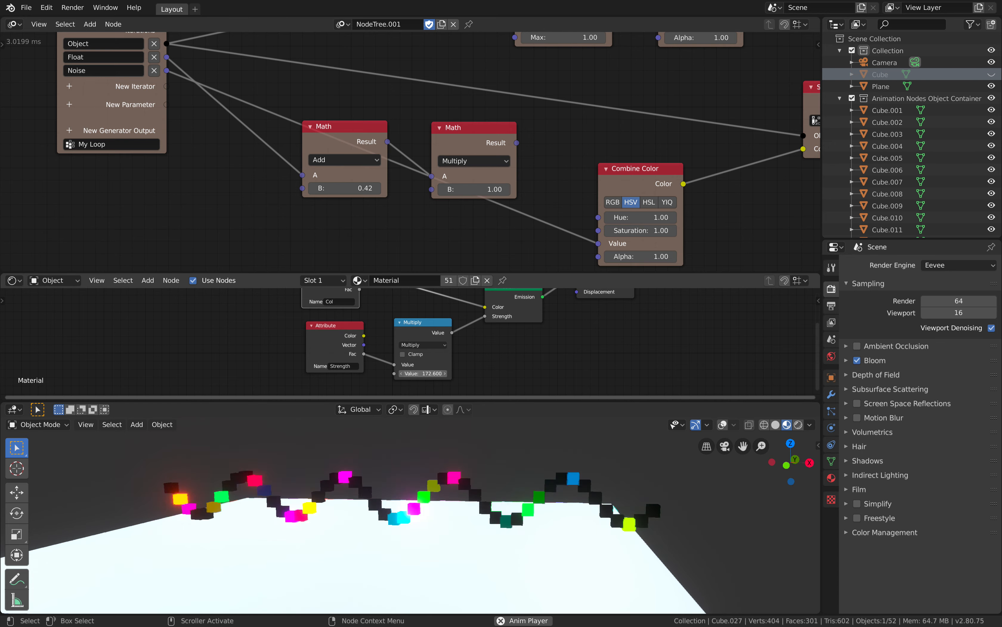
pyautogui.click(798, 424)
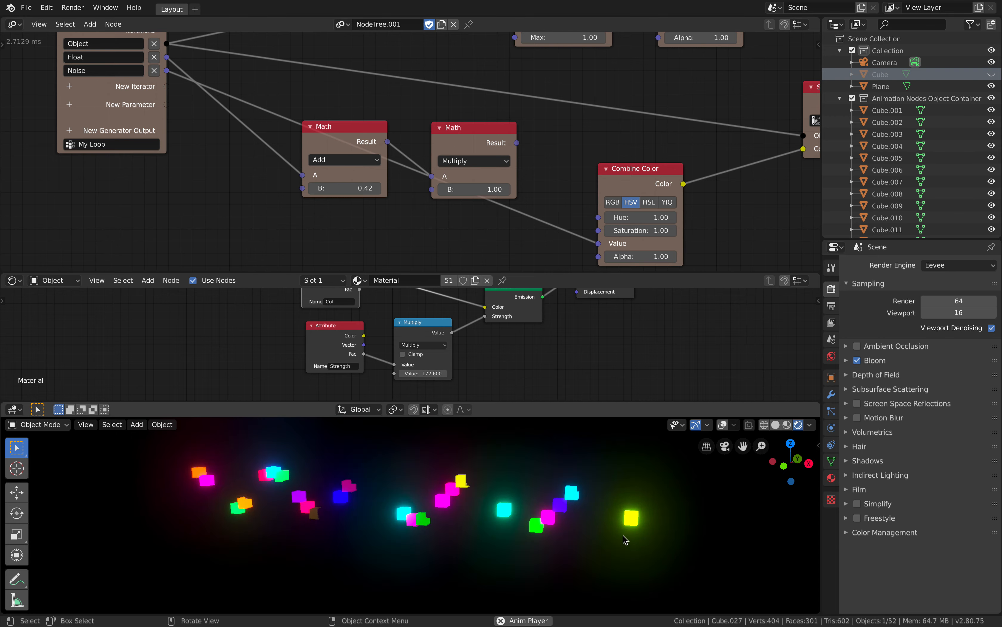
# Move the Add and Multiply nodes below the Noise link and insert a duplicate Multiply node between Noise and Combine Color's Value.
pyautogui.moveTo(474, 128); pyautogui.dragTo(451, 203)
pyautogui.moveTo(331, 132); pyautogui.dragTo(282, 183)
pyautogui.moveTo(455, 207); pyautogui.dragTo(414, 207)
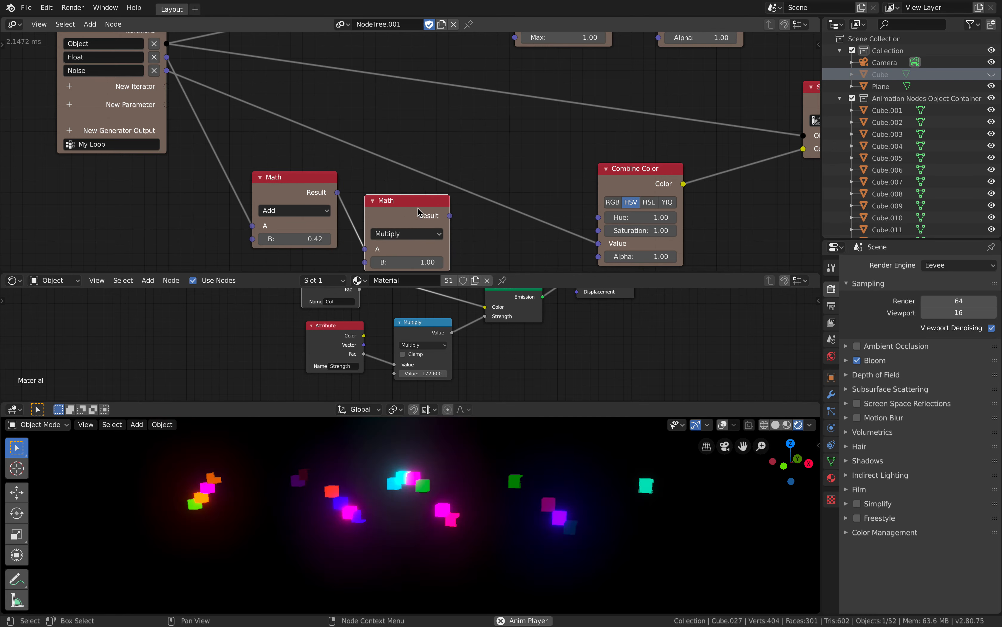
pyautogui.moveTo(435, 263); pyautogui.dragTo(438, 253, button='middle')
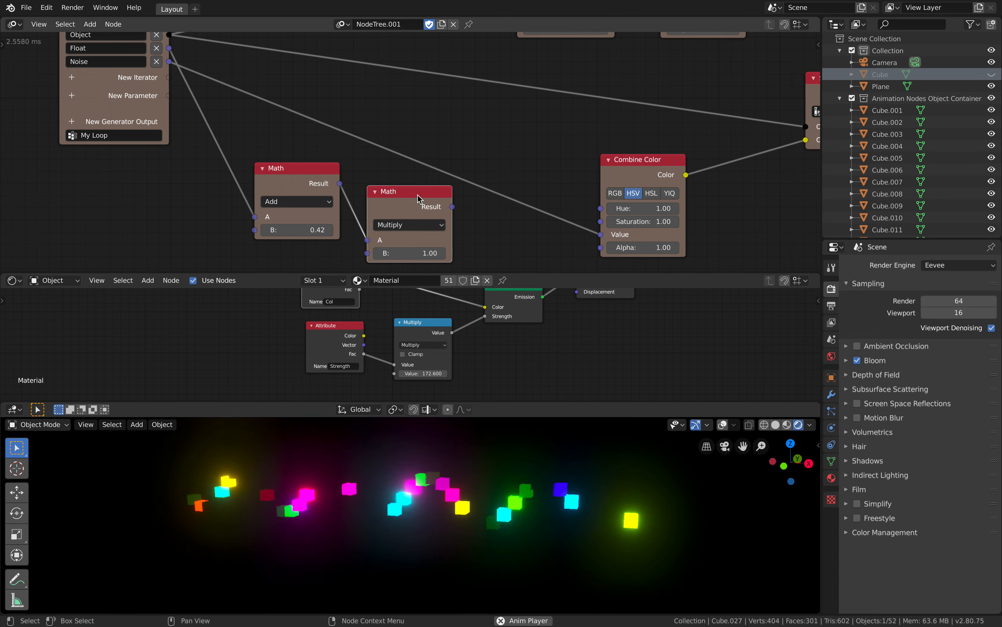
pyautogui.hotkey('shift', 'd')
pyautogui.click(544, 138)
pyautogui.click(493, 203)
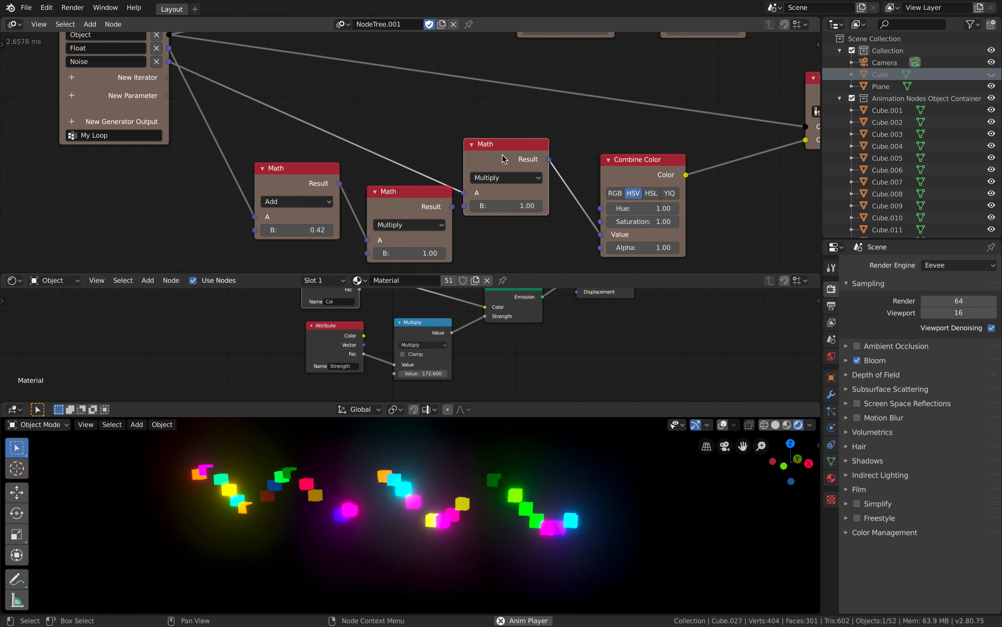
# Connect the Result of the Multiply node after Add to input B of the new Multiply node feeding Combine Color.
pyautogui.moveTo(503, 158); pyautogui.dragTo(509, 129)
pyautogui.moveTo(452, 207); pyautogui.dragTo(471, 177)
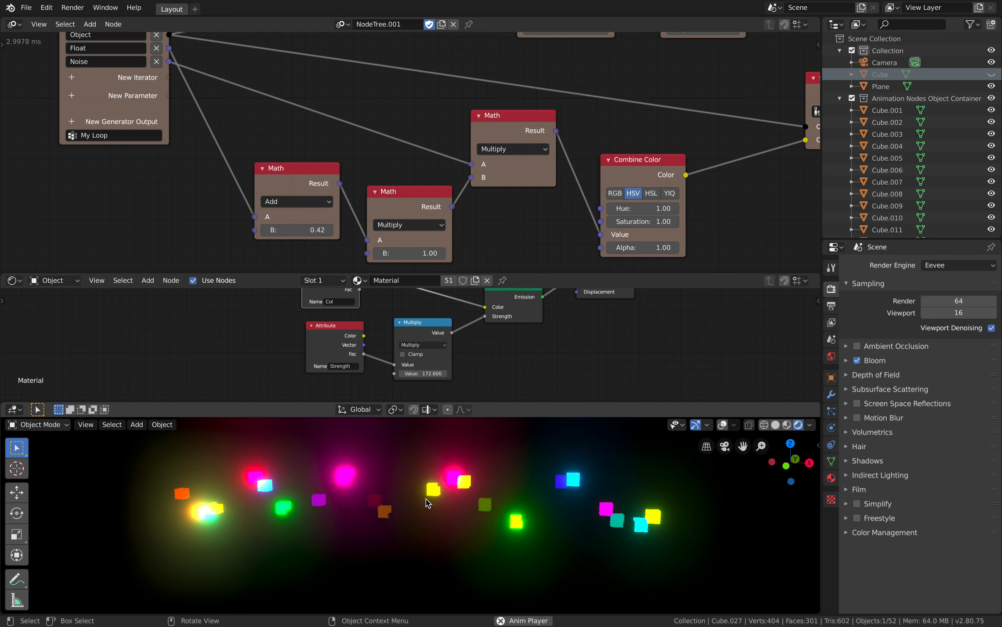
pyautogui.moveTo(426, 498); pyautogui.dragTo(431, 496, button='middle')
# Tidy the strength chain by repositioning the Add, Multiply and Combine Color nodes.
pyautogui.moveTo(306, 177); pyautogui.dragTo(289, 167)
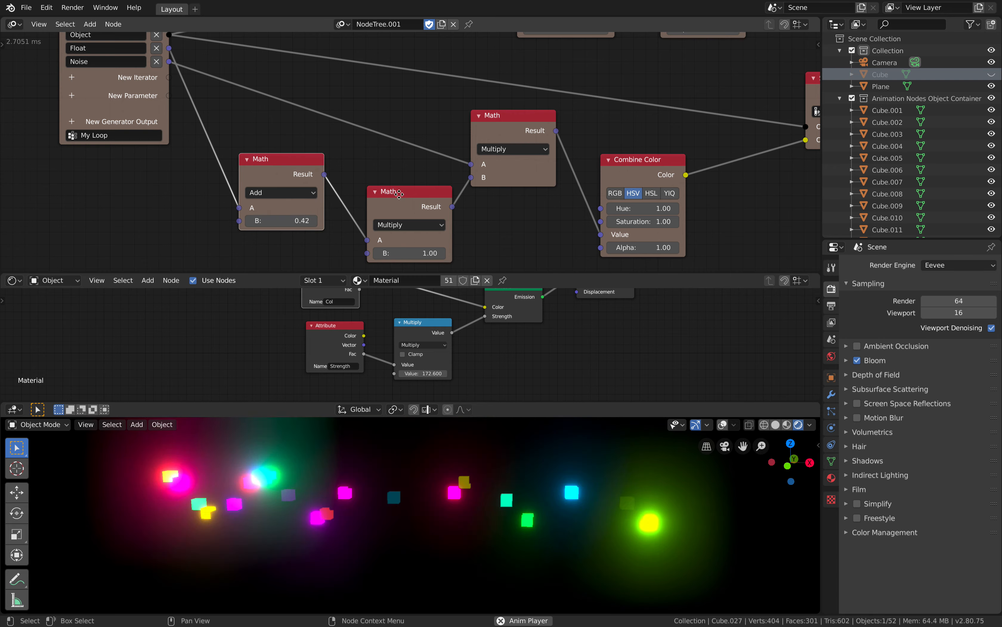
pyautogui.moveTo(398, 193); pyautogui.dragTo(360, 164)
pyautogui.moveTo(513, 137); pyautogui.dragTo(512, 137)
pyautogui.moveTo(402, 174); pyautogui.dragTo(424, 180)
pyautogui.moveTo(639, 159); pyautogui.dragTo(631, 130)
pyautogui.moveTo(579, 144); pyautogui.dragTo(575, 107, button='middle')
# Set the Add node's B to 0.54 and B of the Multiply node after it to 1.66.
pyautogui.moveTo(231, 184); pyautogui.dragTo(223, 188)
pyautogui.moveTo(305, 197); pyautogui.dragTo(320, 203, button='middle')
pyautogui.moveTo(446, 150); pyautogui.dragTo(445, 142)
pyautogui.moveTo(339, 245)
pyautogui.mouseDown()
pyautogui.moveTo(369, 246)
pyautogui.moveTo(347, 246)
pyautogui.mouseUp()
pyautogui.moveTo(226, 241); pyautogui.dragTo(199, 241)
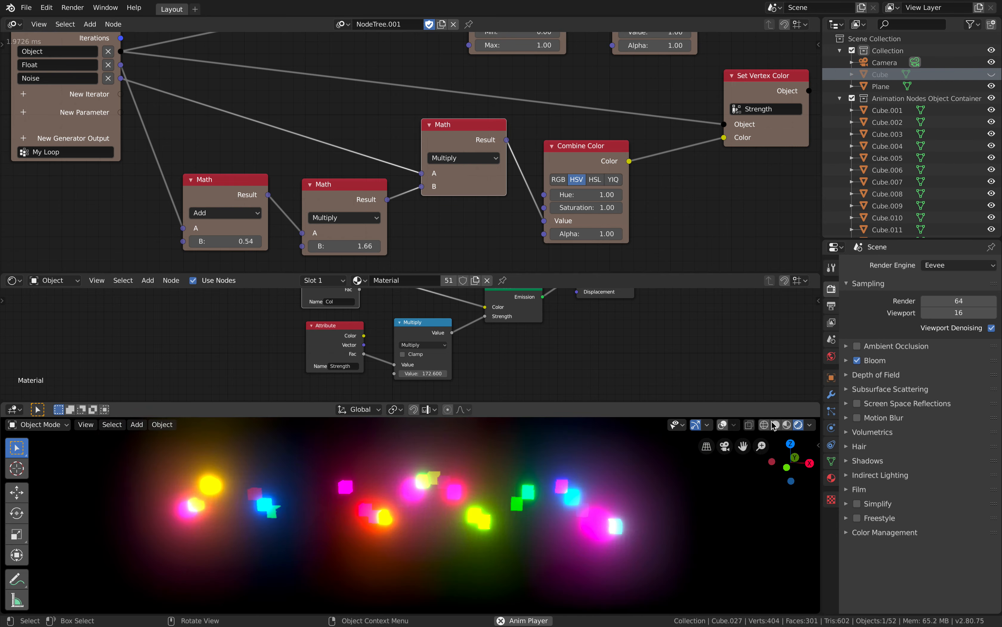
# Show the cubes in Material Preview shading and save the file.
pyautogui.click(787, 424)
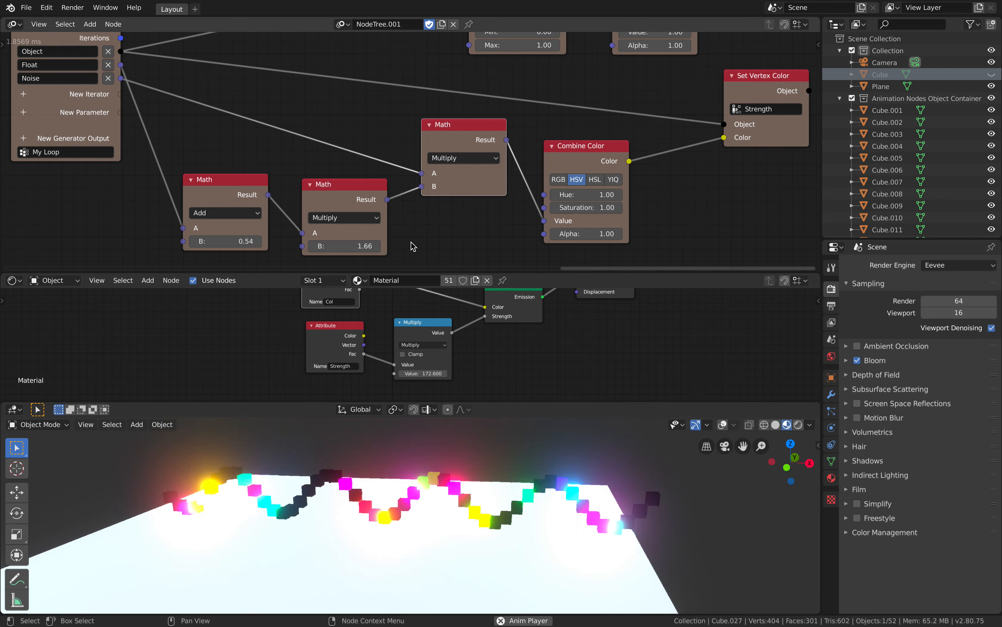
pyautogui.moveTo(241, 132); pyautogui.dragTo(535, 151, button='middle')
pyautogui.scroll(-2, 280, 157)
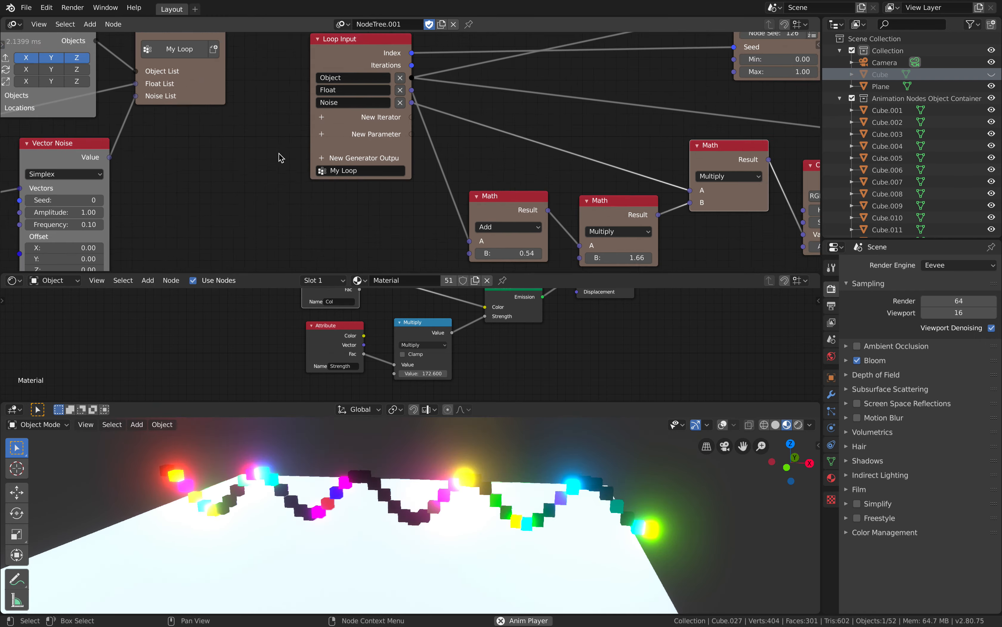
pyautogui.moveTo(261, 157); pyautogui.dragTo(456, 150, button='middle')
pyautogui.hotkey('ctrl', 's')
# In Rendered shading, set Vector Noise's Amplitude to 13.66, Frequency to 2.32, Offset X 8.28 and Y -7.92, and the material's Multiply value to 55.200.
pyautogui.moveTo(361, 172); pyautogui.dragTo(463, 130, button='middle')
pyautogui.scroll(2, 411, 140)
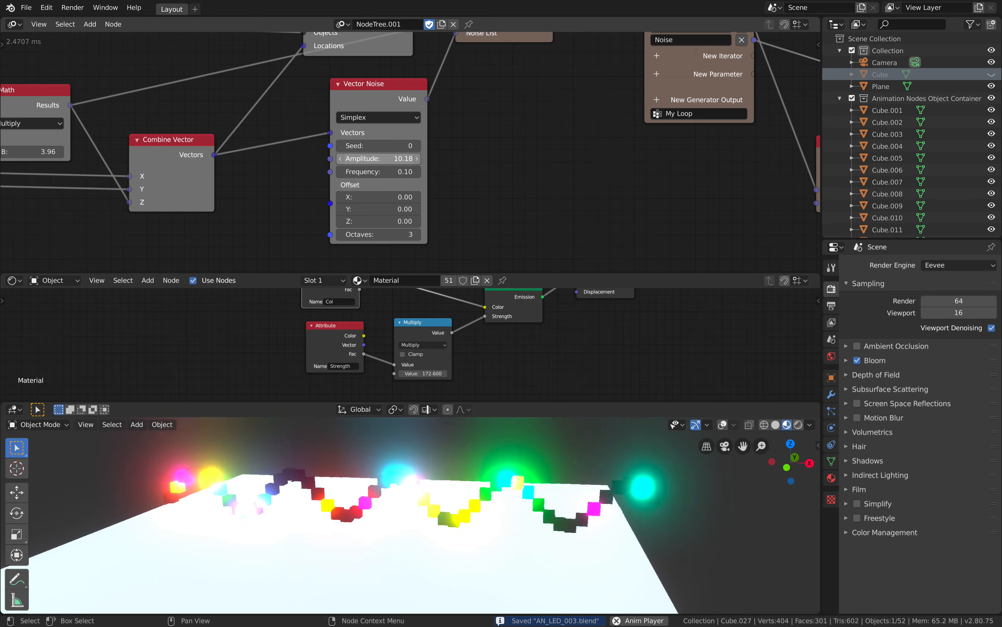
pyautogui.click(798, 425)
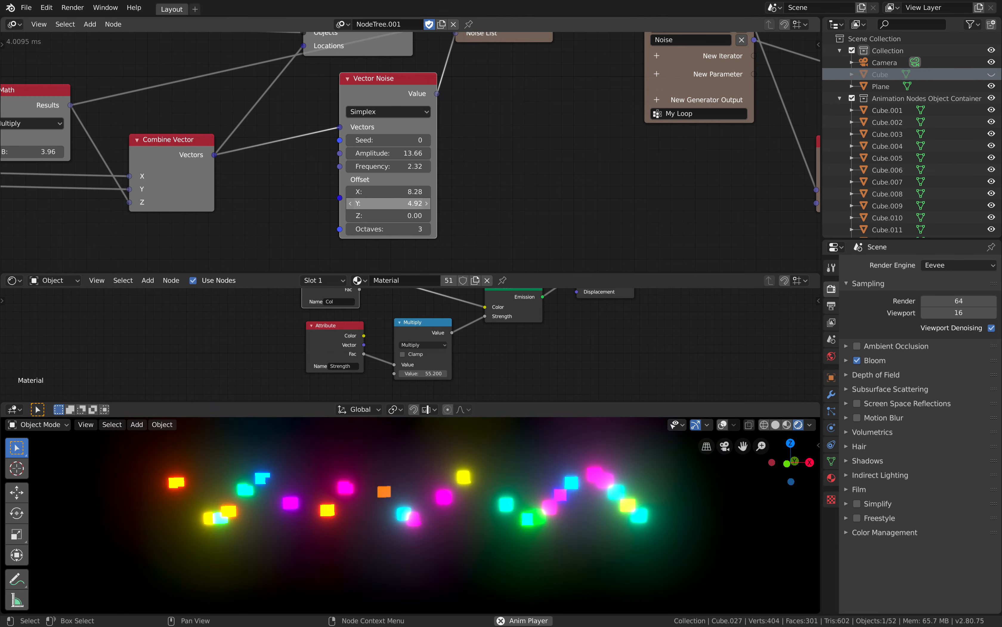
# Set B of the Multiply node between Add and the final Multiply to 0.46.
pyautogui.moveTo(450, 199); pyautogui.dragTo(358, 207, button='middle')
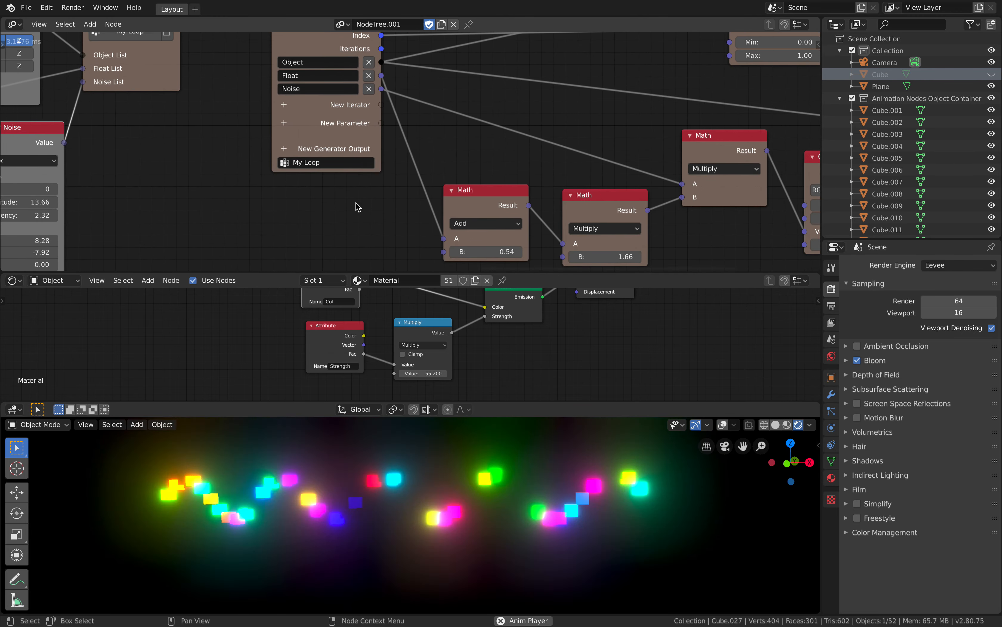
pyautogui.moveTo(571, 145); pyautogui.dragTo(495, 138, button='middle')
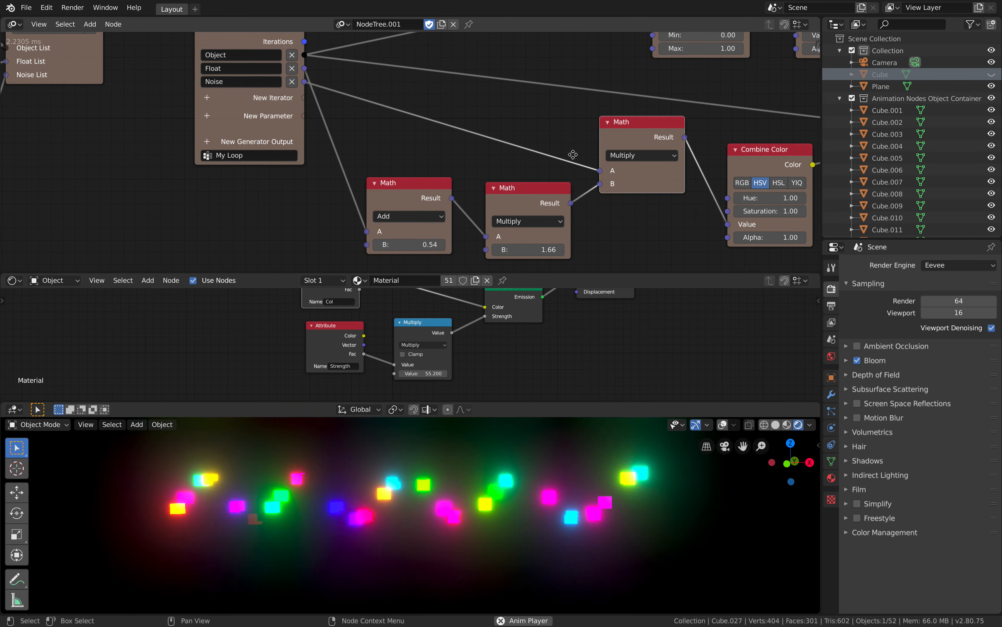
pyautogui.moveTo(573, 154); pyautogui.dragTo(572, 153, button='middle')
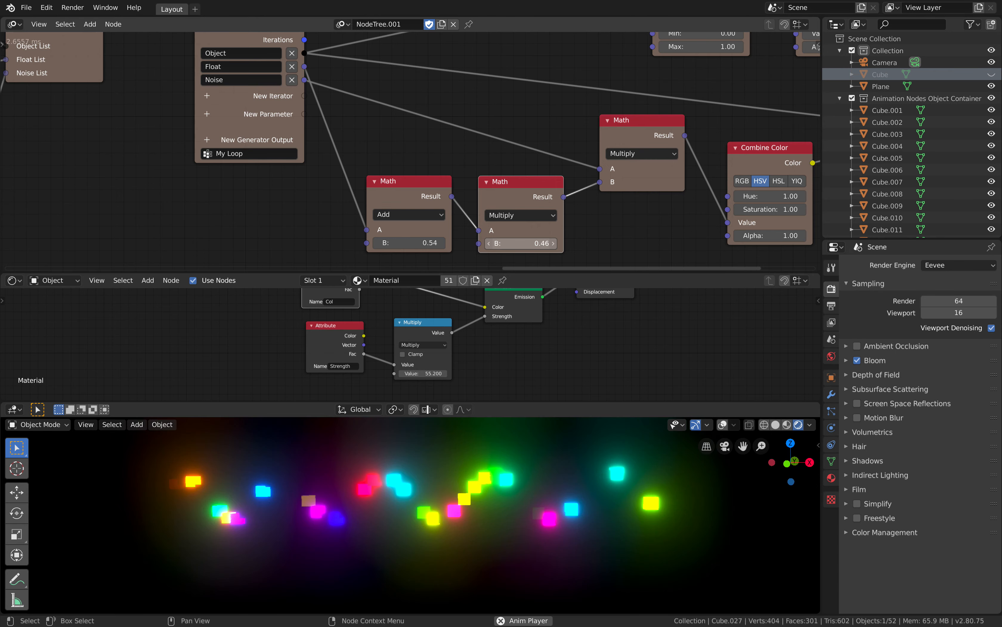
# Set Vector Noise's Amplitude to 3.22 and Frequency to 0.22, and save the file.
pyautogui.moveTo(215, 195); pyautogui.dragTo(492, 190, button='middle')
pyautogui.moveTo(260, 178); pyautogui.dragTo(279, 176, button='middle')
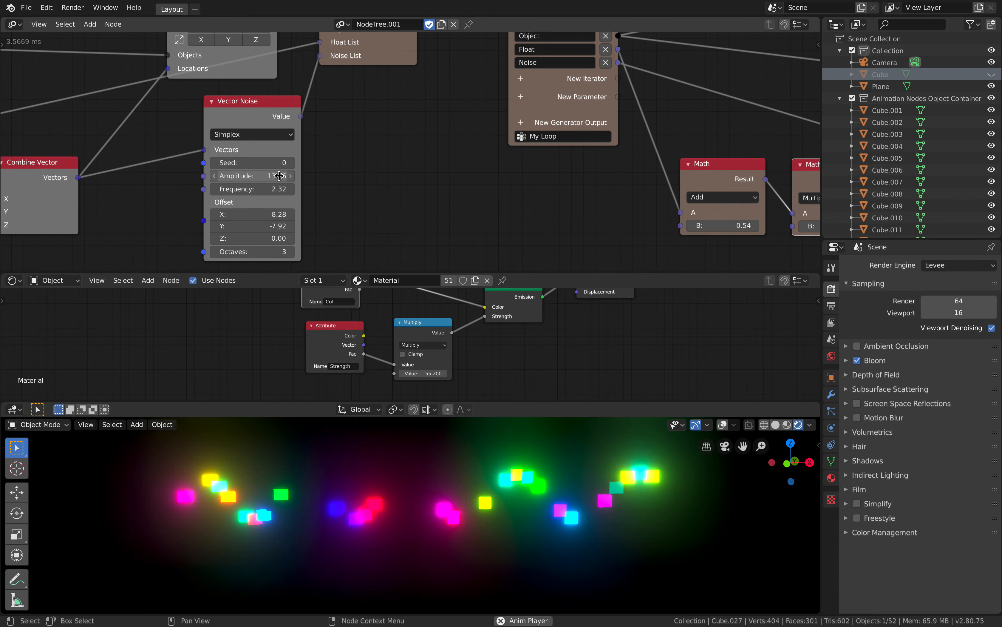
pyautogui.moveTo(279, 176); pyautogui.dragTo(257, 189)
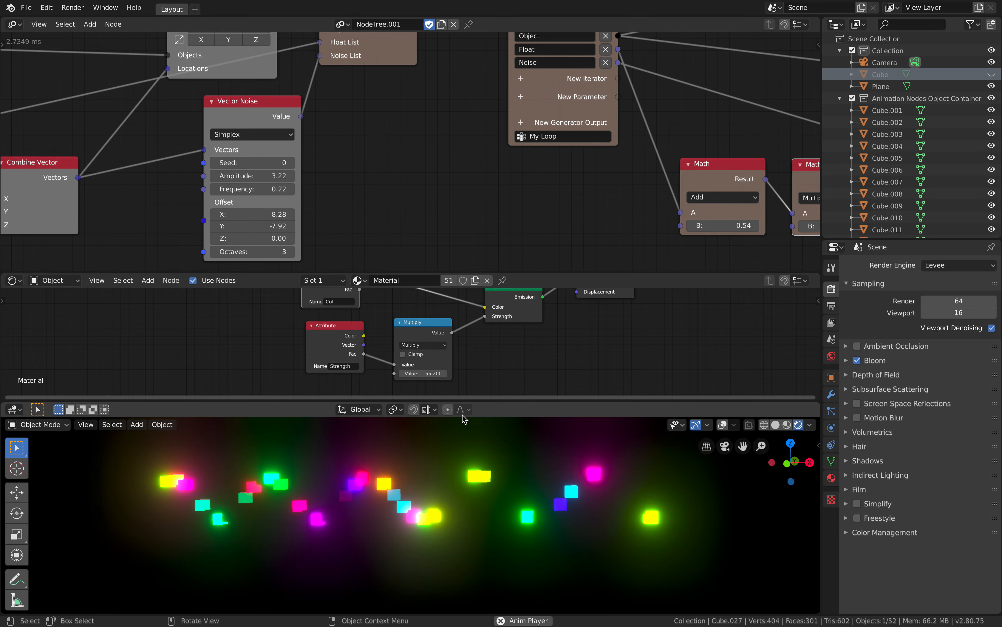
pyautogui.hotkey('ctrl', 's')
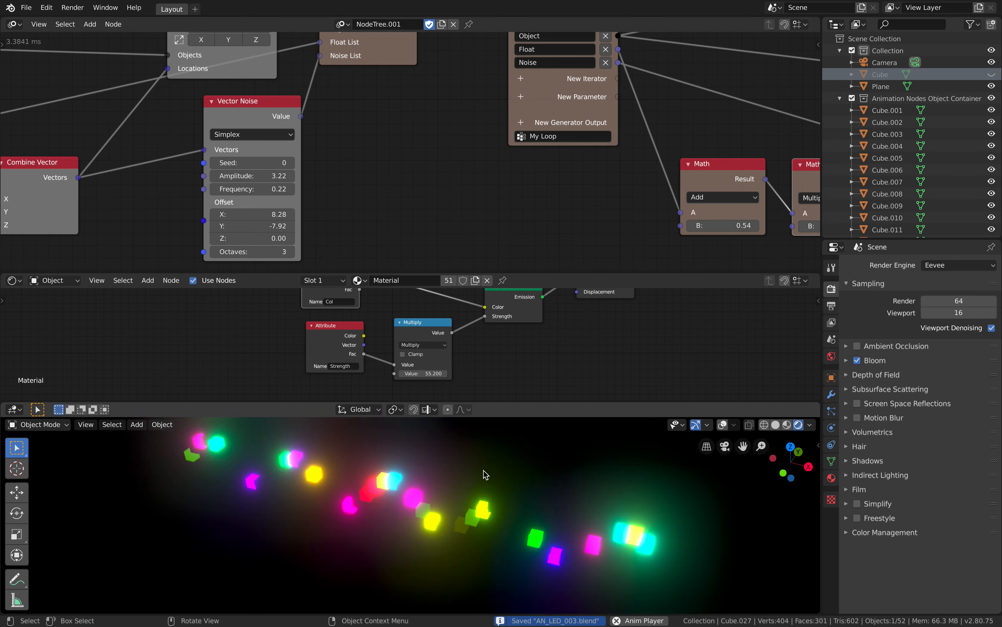
# Review the wave's Math node chain from Vector Noise back to Time Info and save the file.
pyautogui.moveTo(432, 188); pyautogui.dragTo(513, 170, button='middle')
pyautogui.scroll(-2, 320, 199)
pyautogui.moveTo(321, 199); pyautogui.dragTo(550, 184, button='middle')
pyautogui.moveTo(406, 220); pyautogui.dragTo(554, 205, button='middle')
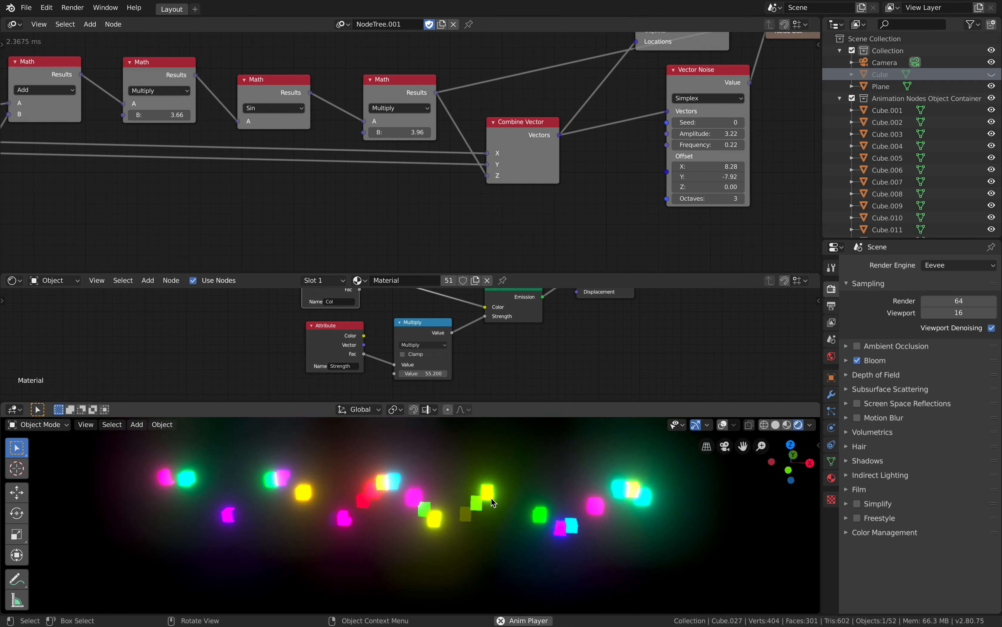
pyautogui.moveTo(327, 206); pyautogui.dragTo(505, 218, button='middle')
pyautogui.scroll(-1, 458, 209)
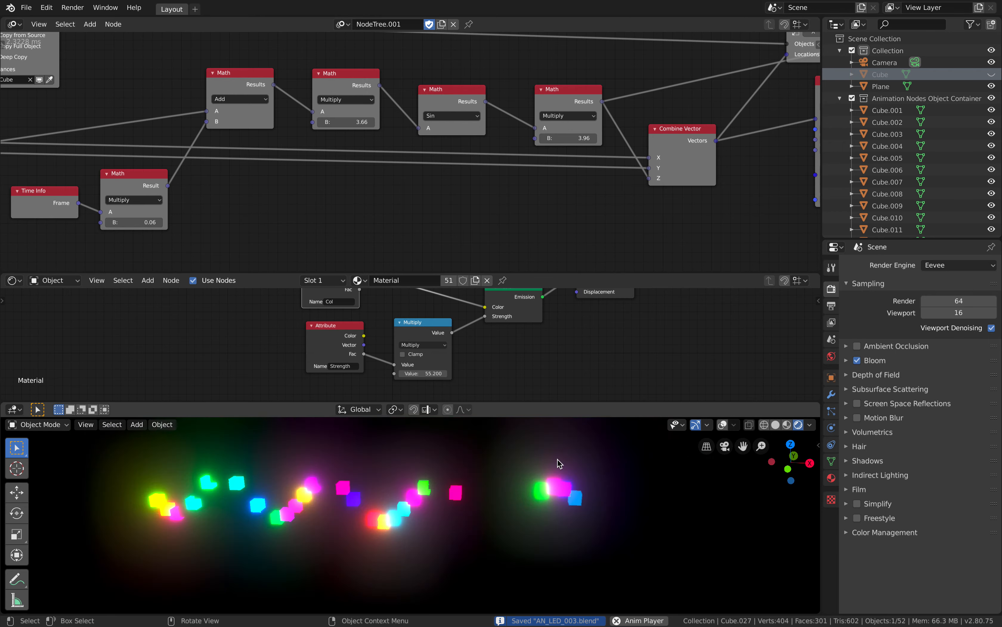
pyautogui.hotkey('ctrl', 's')
# Enlarge the 3D viewport and shader editor areas, fit the whole material node setup in view, and save the file.
pyautogui.moveTo(764, 401); pyautogui.dragTo(741, 375)
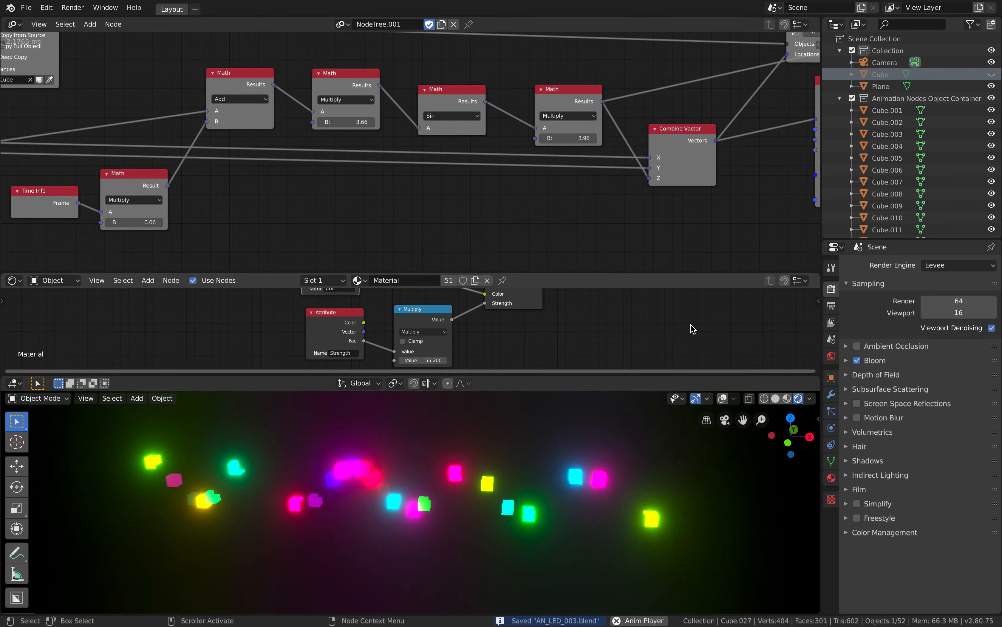
pyautogui.scroll(-2, 644, 338)
pyautogui.scroll(-4, 541, 215)
pyautogui.moveTo(542, 215); pyautogui.dragTo(480, 190, button='middle')
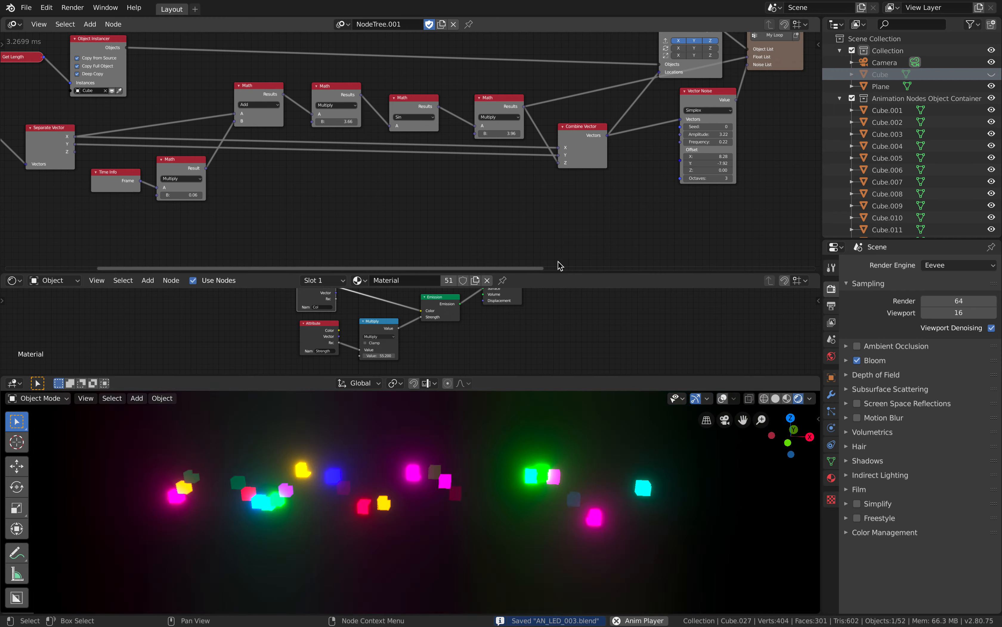
pyautogui.moveTo(566, 273); pyautogui.dragTo(560, 211)
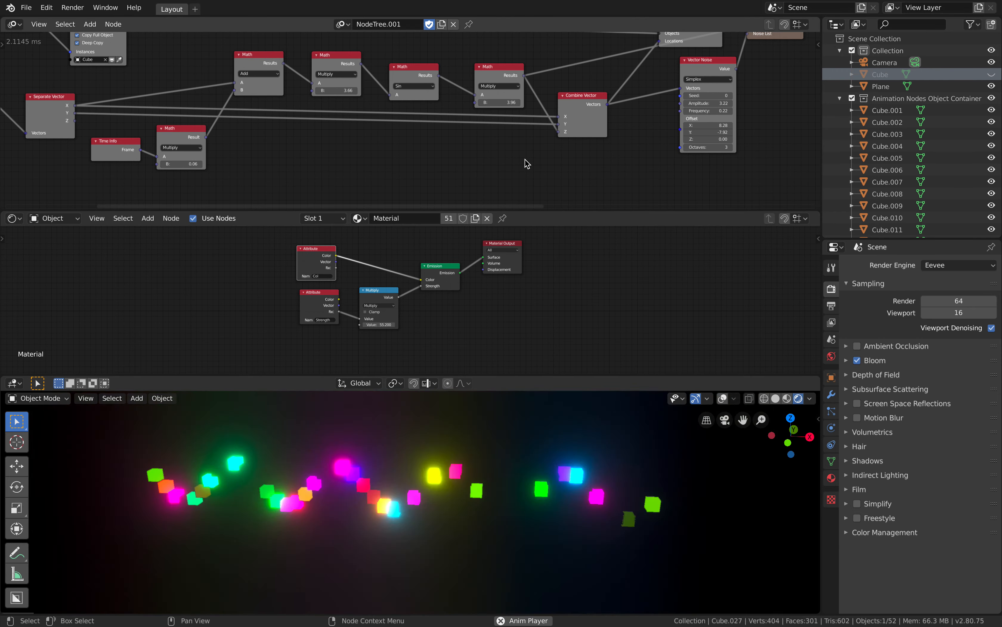
pyautogui.moveTo(517, 434); pyautogui.dragTo(514, 440, button='middle')
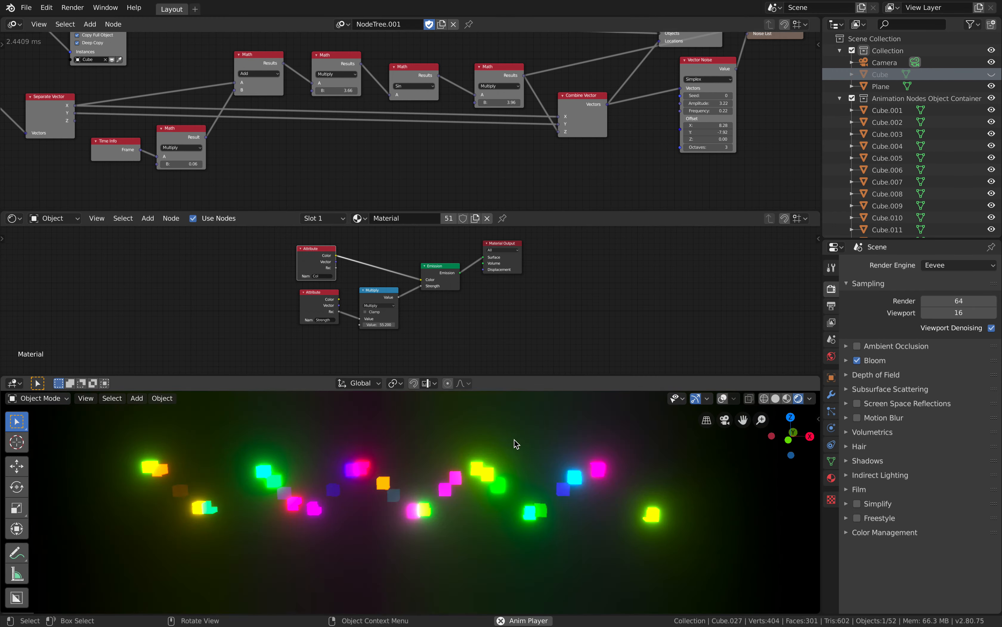
pyautogui.hotkey('ctrl', 's')
# Move the Line Mesh node farther away from Mesh Info to make room between them.
pyautogui.moveTo(760, 154); pyautogui.dragTo(407, 180, button='middle')
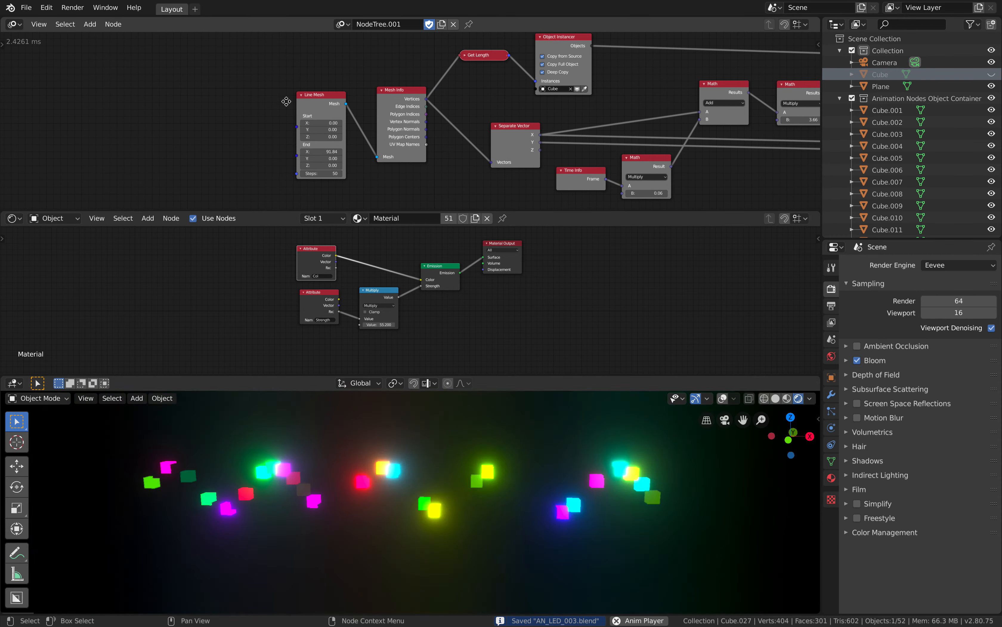
pyautogui.moveTo(315, 94); pyautogui.dragTo(215, 76)
pyautogui.scroll(1, 244, 118)
# Add a Grid Mesh node and connect its Mesh output to Mesh Info in place of Line Mesh.
pyautogui.hotkey('ctrl', 'a')
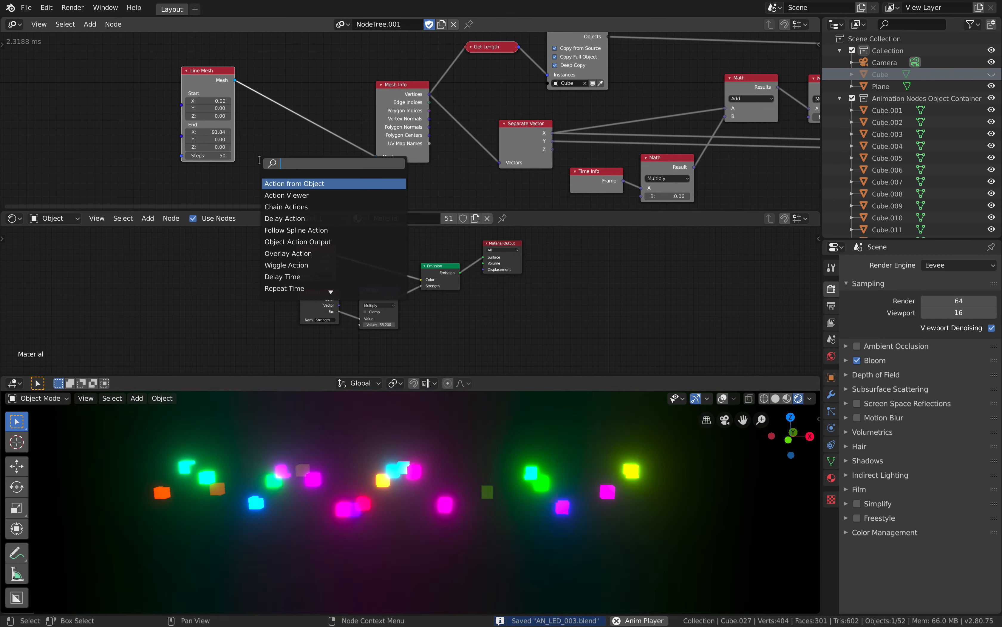
pyautogui.write('gri')
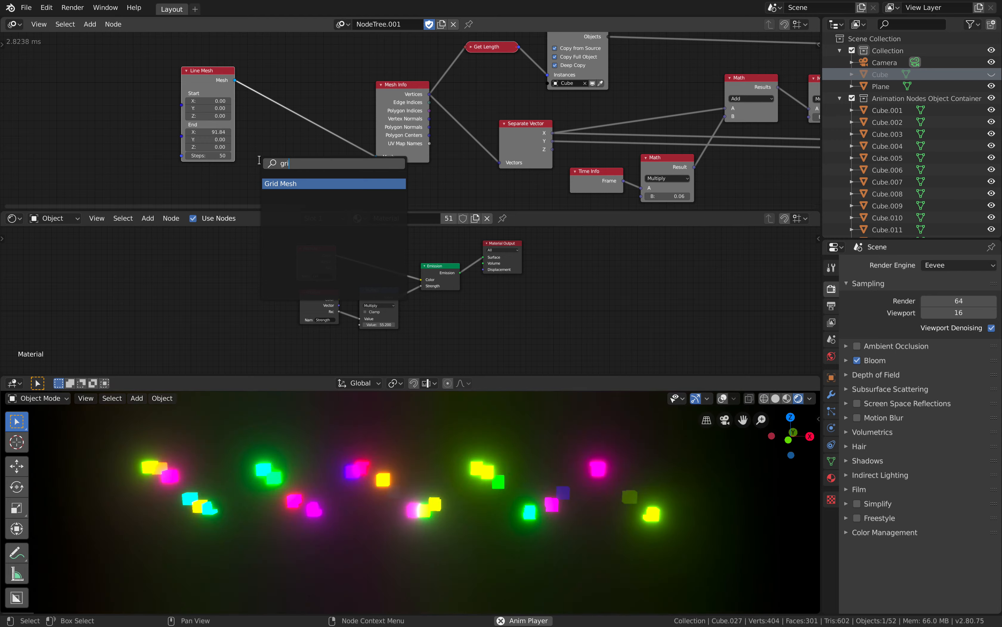
pyautogui.press('Return')
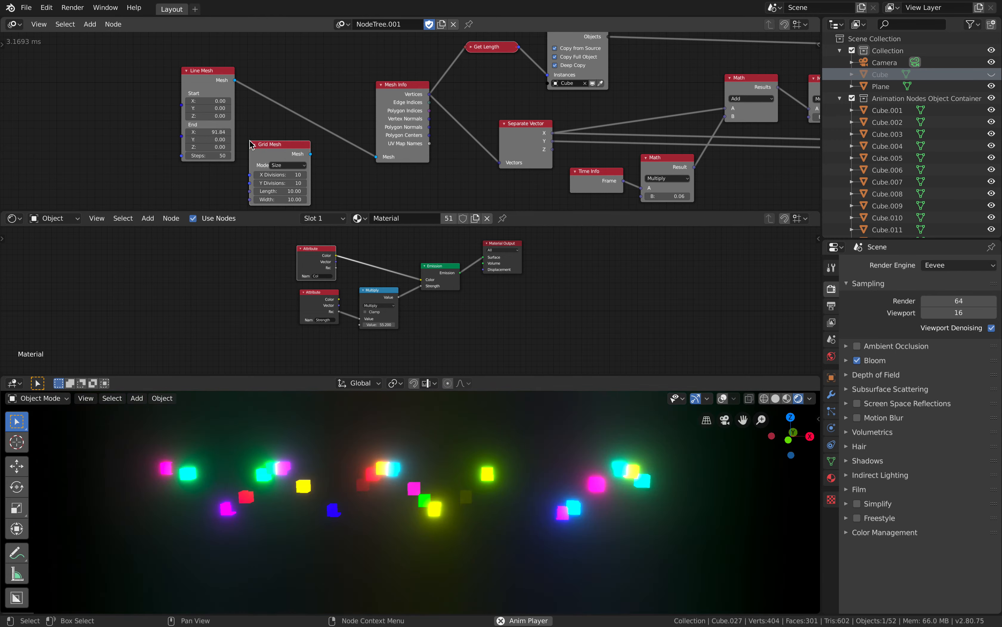
pyautogui.click(243, 139)
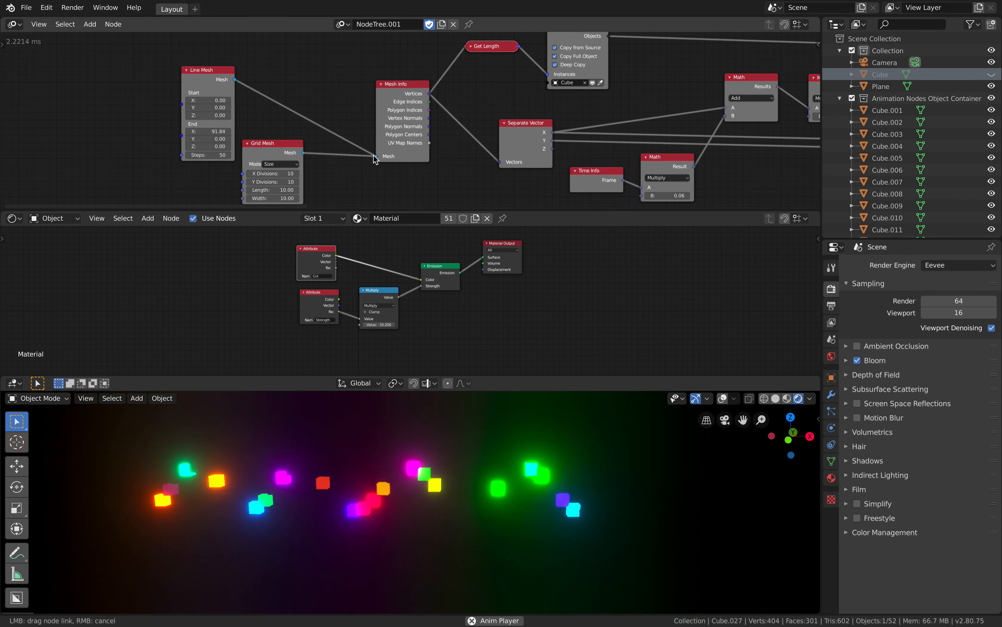
pyautogui.moveTo(304, 153); pyautogui.dragTo(376, 155)
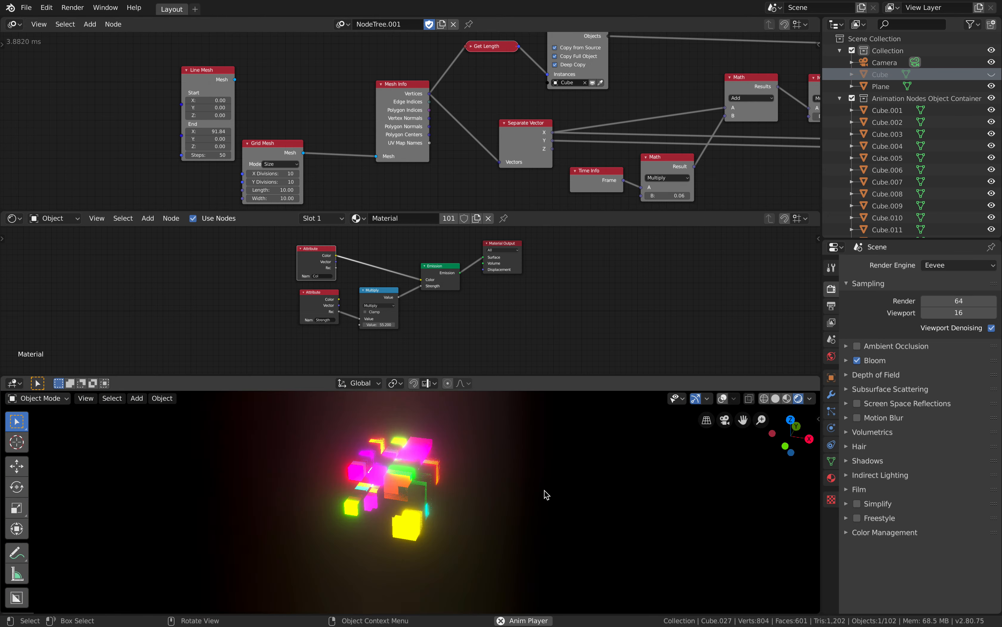
# Set the Grid Mesh node's Length to 46.12 and Width to 26.50.
pyautogui.scroll(2, 347, 188)
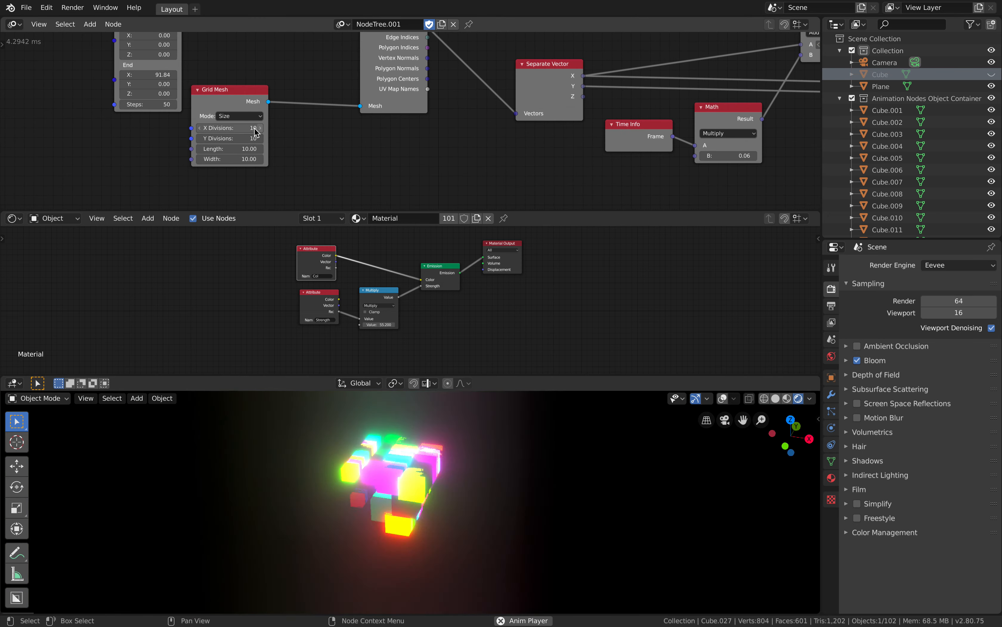
pyautogui.moveTo(249, 144); pyautogui.dragTo(284, 143)
pyautogui.moveTo(232, 163); pyautogui.dragTo(254, 159)
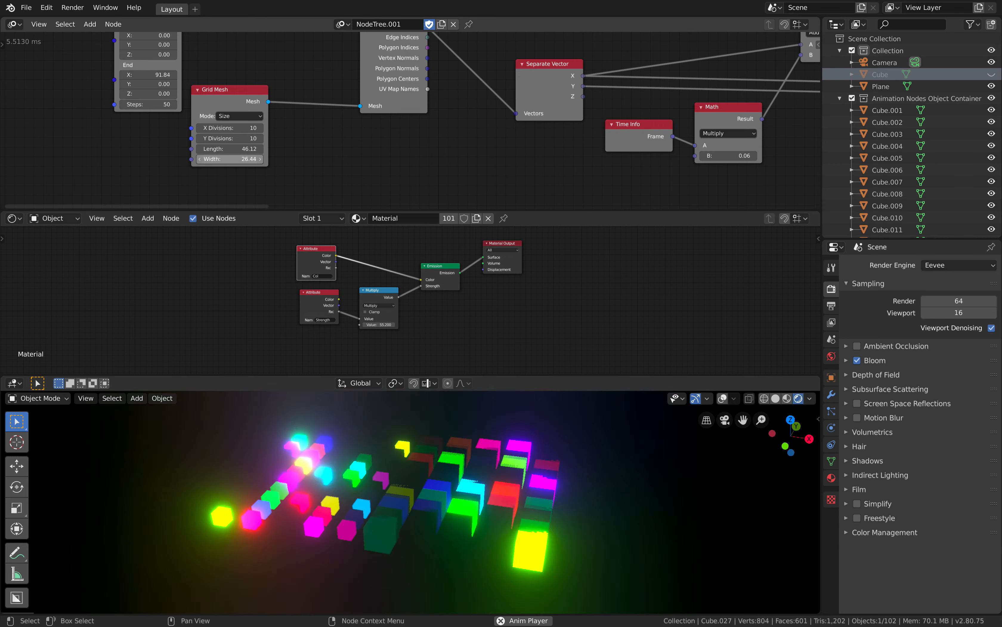
# Switch the viewport to Solid shading and set Grid Mesh's Length to 56.20 and Width to 39.46.
pyautogui.click(787, 398)
pyautogui.click(776, 399)
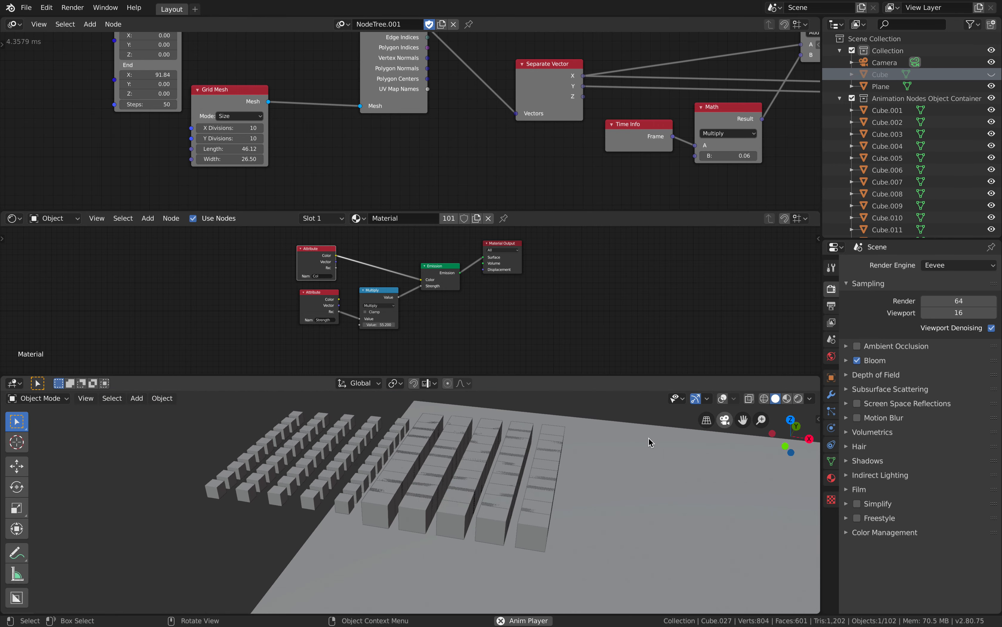
pyautogui.moveTo(527, 523); pyautogui.dragTo(515, 523, button='middle')
pyautogui.scroll(-1, 516, 523)
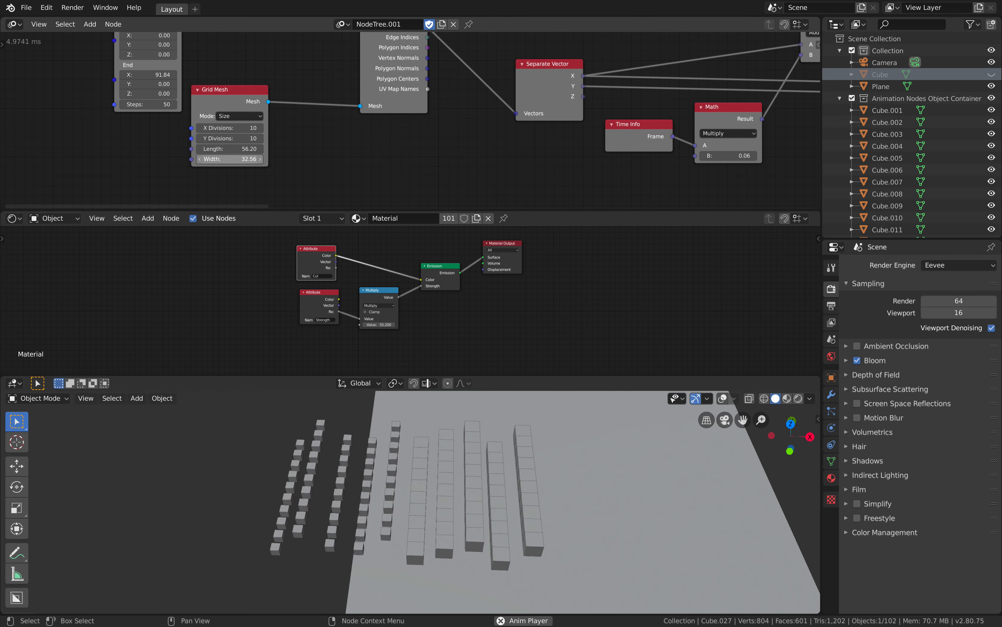
pyautogui.moveTo(495, 530); pyautogui.dragTo(497, 502, button='middle')
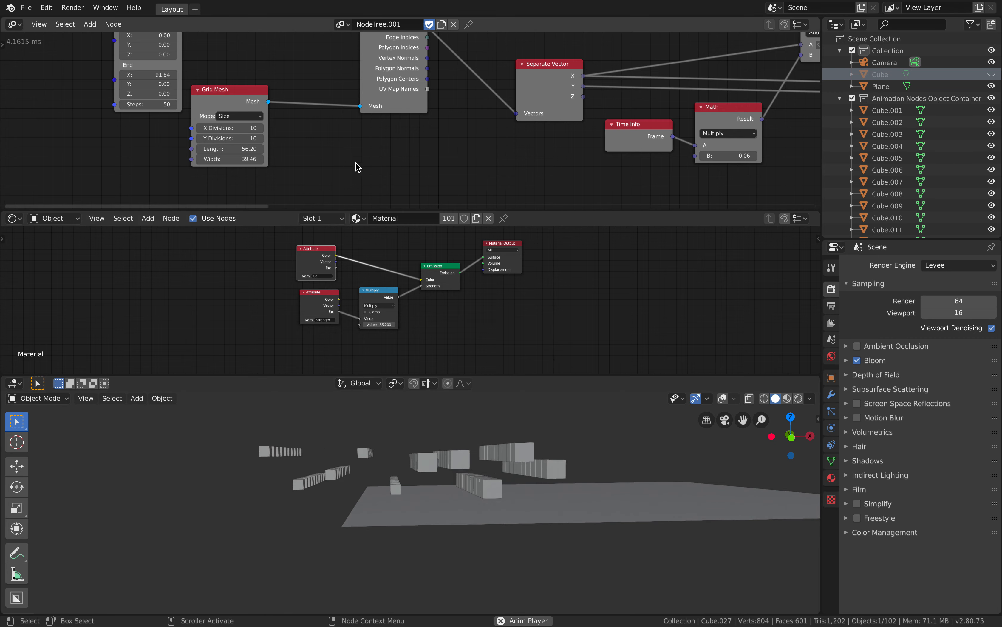
# Move Grid Mesh closer to Mesh Info and connect Mesh Info's Vertices to the Locations input of the node fed by Object Instancer.
pyautogui.moveTo(359, 142); pyautogui.dragTo(268, 152, button='middle')
pyautogui.moveTo(167, 99); pyautogui.dragTo(241, 91)
pyautogui.moveTo(396, 96); pyautogui.dragTo(166, 146, button='middle')
pyautogui.scroll(-2, 281, 105)
pyautogui.moveTo(260, 103); pyautogui.dragTo(184, 99, button='middle')
pyautogui.scroll(-1, 181, 98)
pyautogui.scroll(-1, 167, 99)
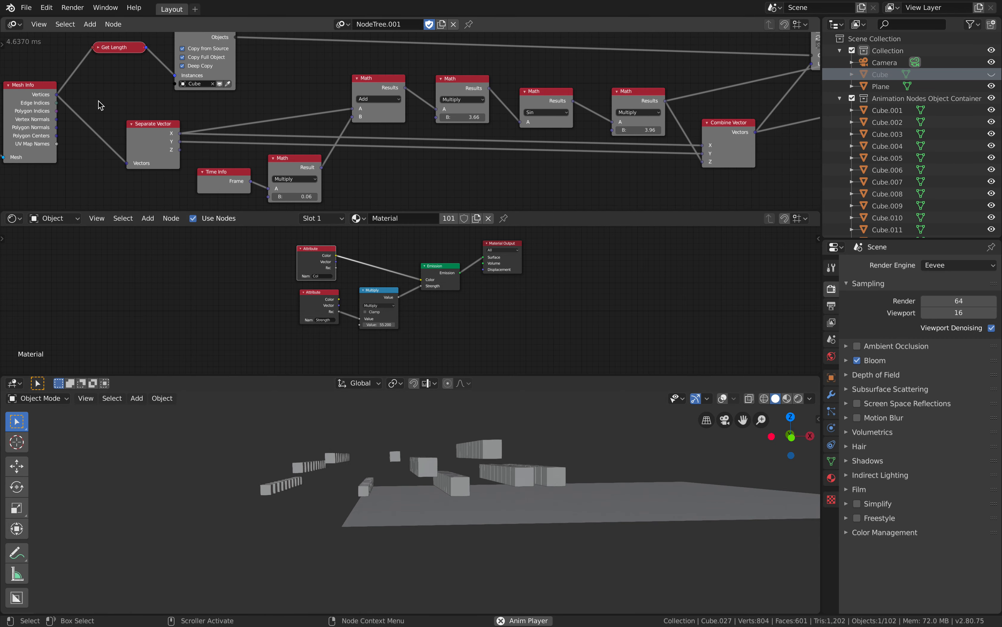
pyautogui.scroll(-1, 78, 94)
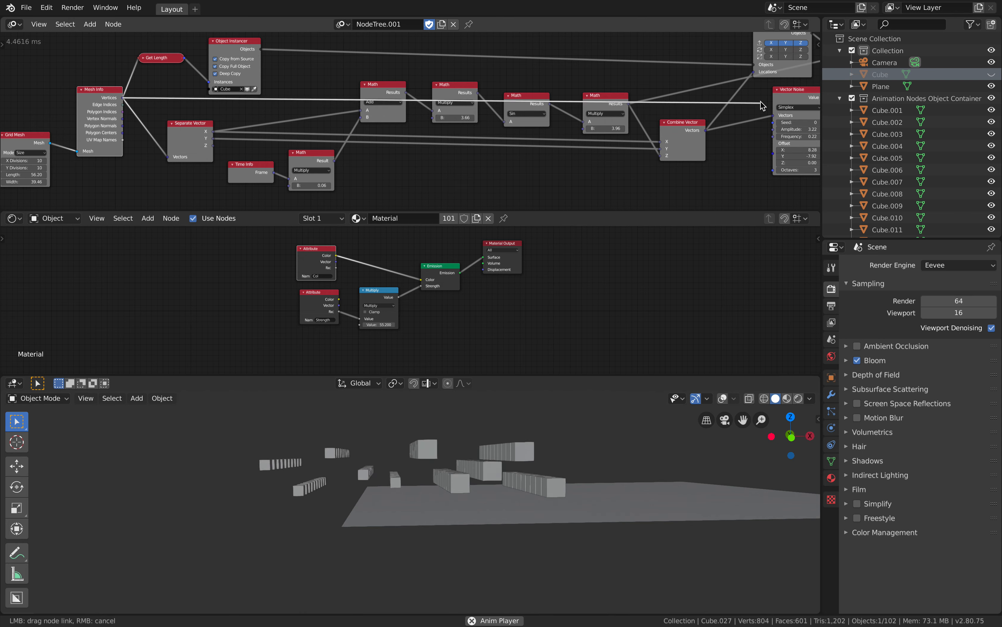
# Save the file and inspect the glowing cube grid from several angles in Rendered shading.
pyautogui.moveTo(547, 410); pyautogui.dragTo(520, 434, button='middle')
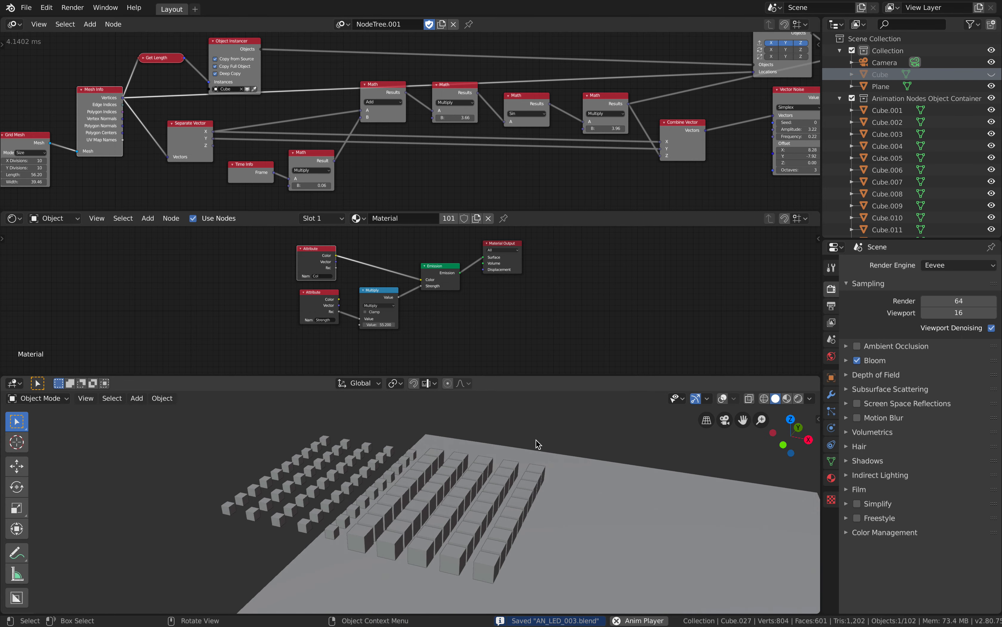
pyautogui.click(798, 399)
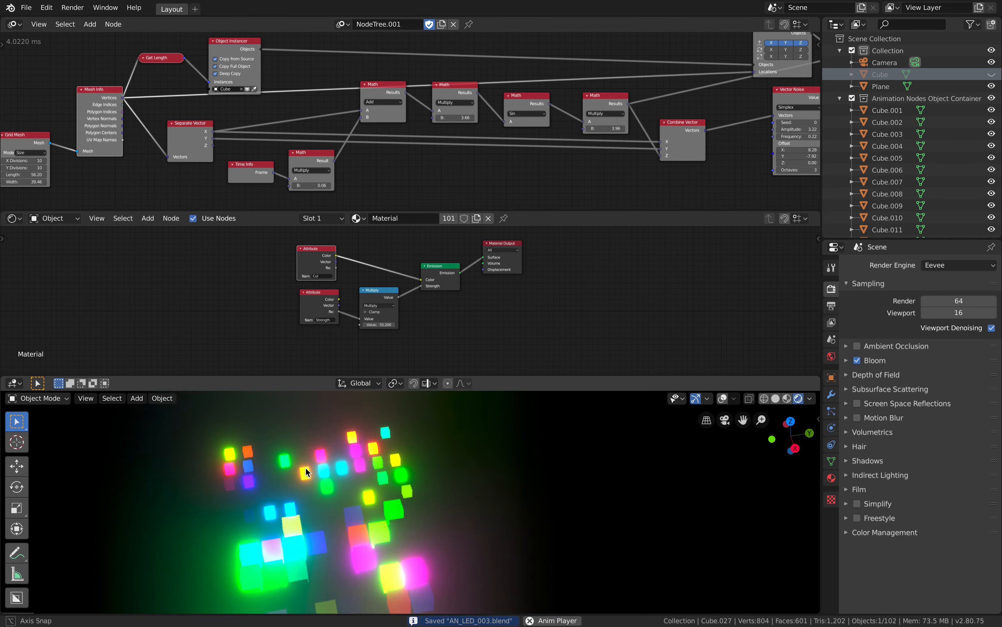
pyautogui.moveTo(381, 486); pyautogui.dragTo(430, 497, button='middle')
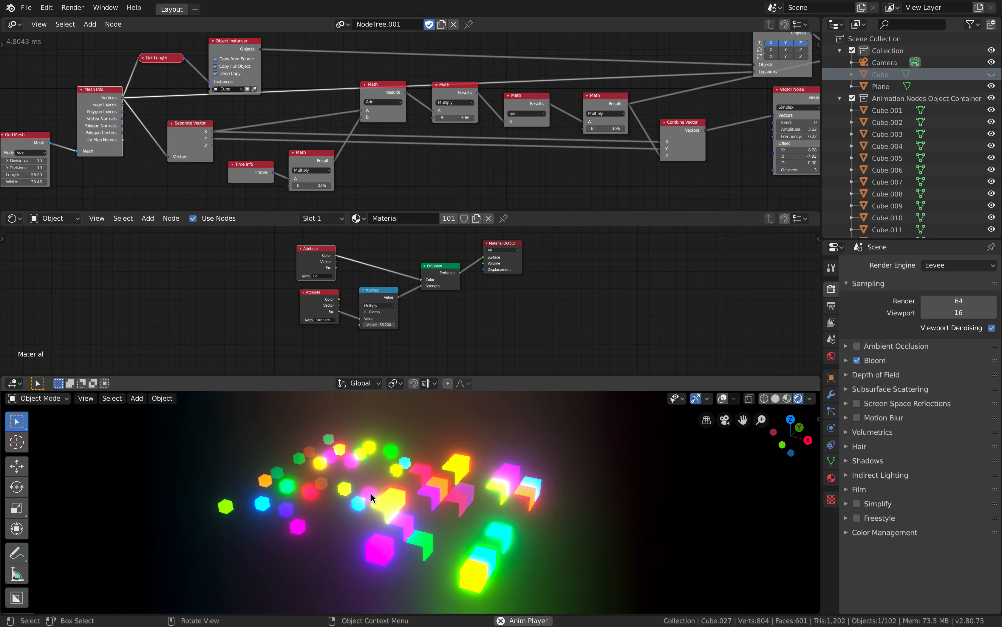
# Disconnect input A of the Multiply Math node inside My Loop and connect Loop Input's Noise output to it.
pyautogui.moveTo(672, 161); pyautogui.dragTo(369, 154, button='middle')
pyautogui.moveTo(584, 155)
pyautogui.mouseDown(button='middle')
pyautogui.moveTo(412, 169)
pyautogui.moveTo(311, 198)
pyautogui.mouseUp(button='middle')
pyautogui.moveTo(409, 160)
pyautogui.mouseDown(button='middle')
pyautogui.moveTo(342, 156)
pyautogui.moveTo(275, 116)
pyautogui.mouseUp(button='middle')
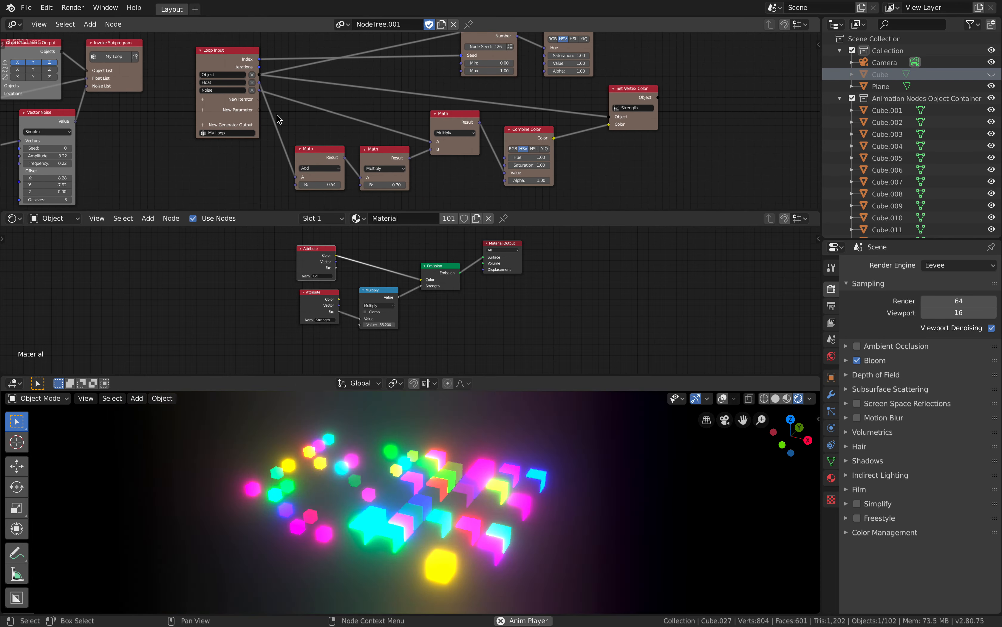
pyautogui.moveTo(260, 82); pyautogui.dragTo(381, 129)
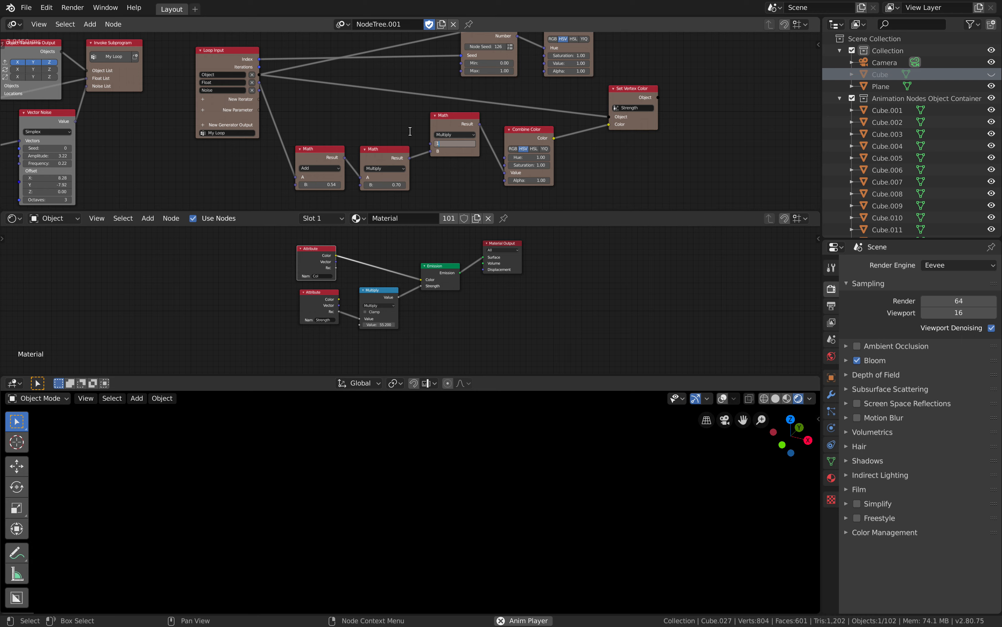
pyautogui.press('Return')
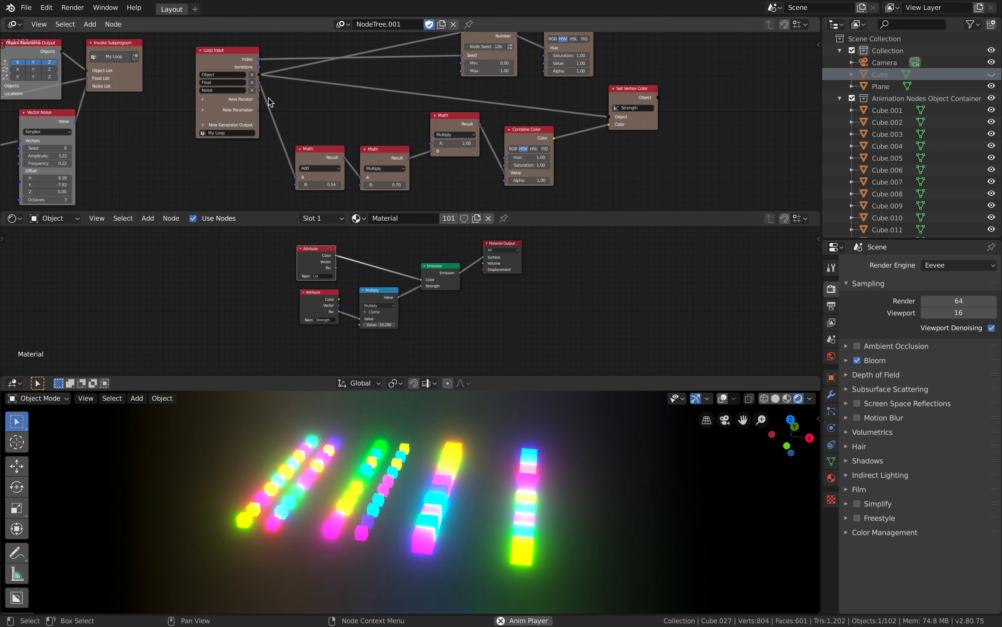
pyautogui.moveTo(259, 90); pyautogui.dragTo(433, 145)
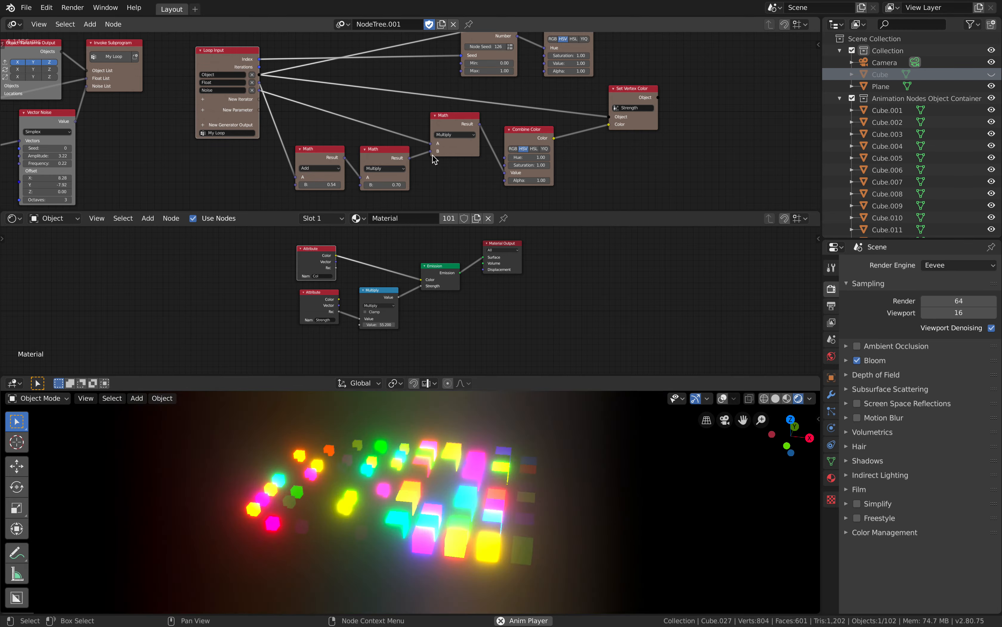
# Save the file and switch the viewport to Solid shading.
pyautogui.scroll(-1, 209, 176)
pyautogui.moveTo(208, 182); pyautogui.dragTo(476, 172, button='middle')
pyautogui.moveTo(405, 185); pyautogui.dragTo(460, 171, button='middle')
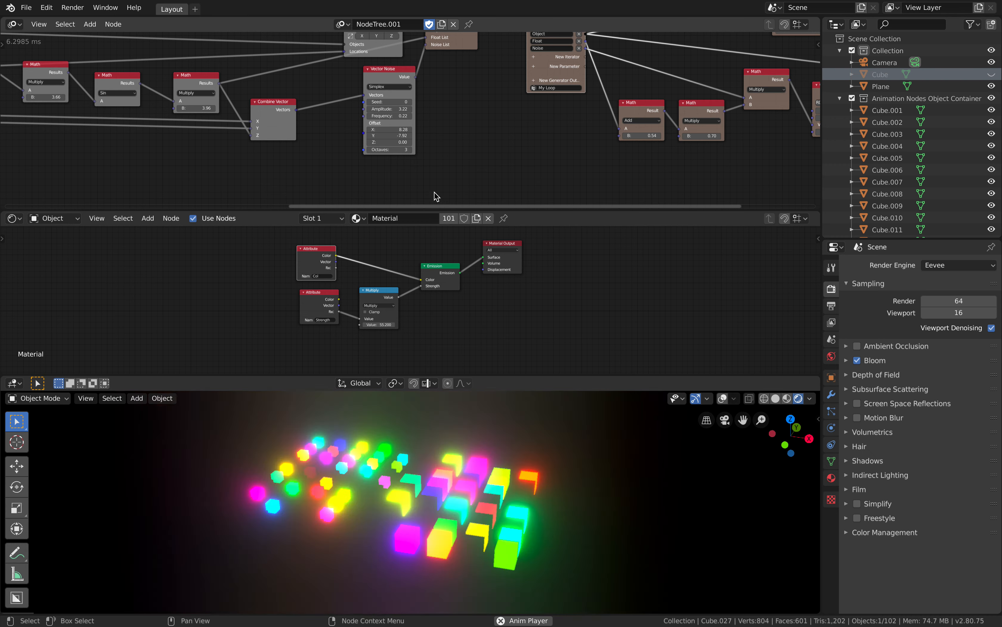
pyautogui.moveTo(297, 167); pyautogui.dragTo(388, 164, button='middle')
pyautogui.hotkey('ctrl', 's')
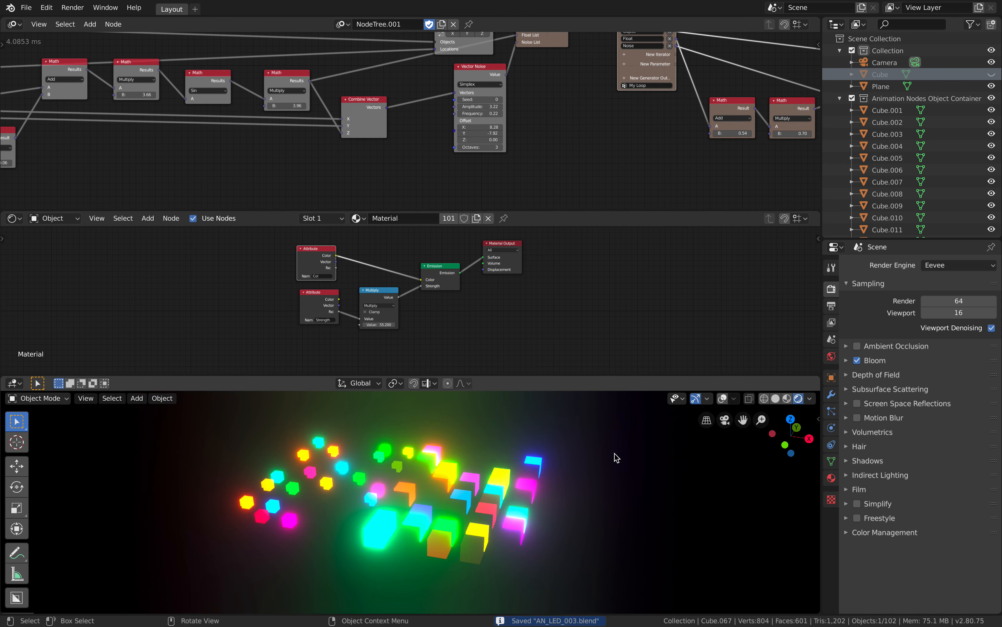
pyautogui.click(776, 399)
pyautogui.moveTo(504, 481); pyautogui.dragTo(499, 482, button='middle')
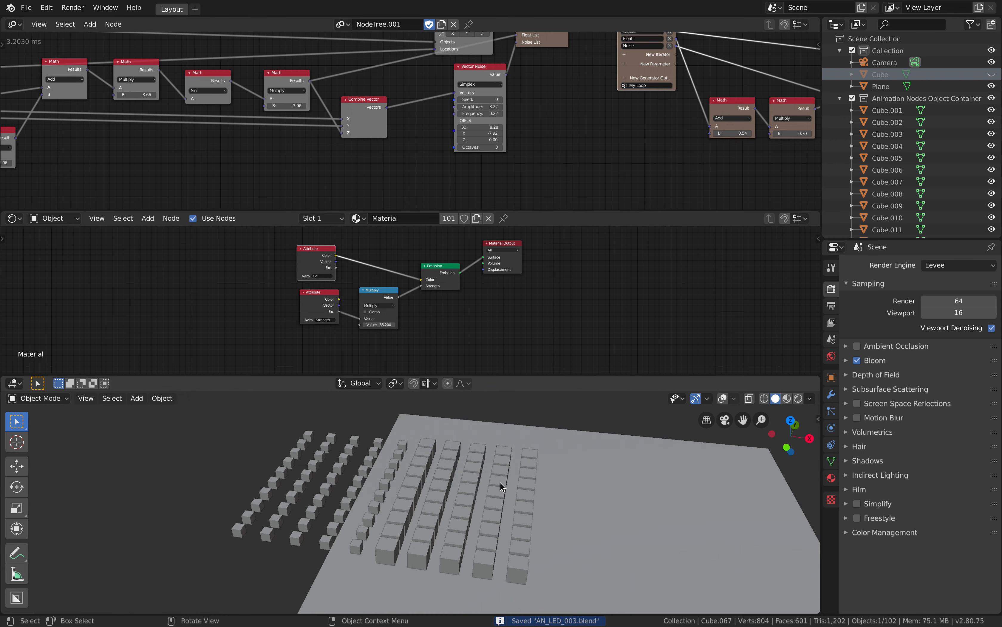
# Select the source Cube object and move the Object Instancer node slightly up and to the right.
pyautogui.moveTo(479, 172); pyautogui.dragTo(423, 177, button='middle')
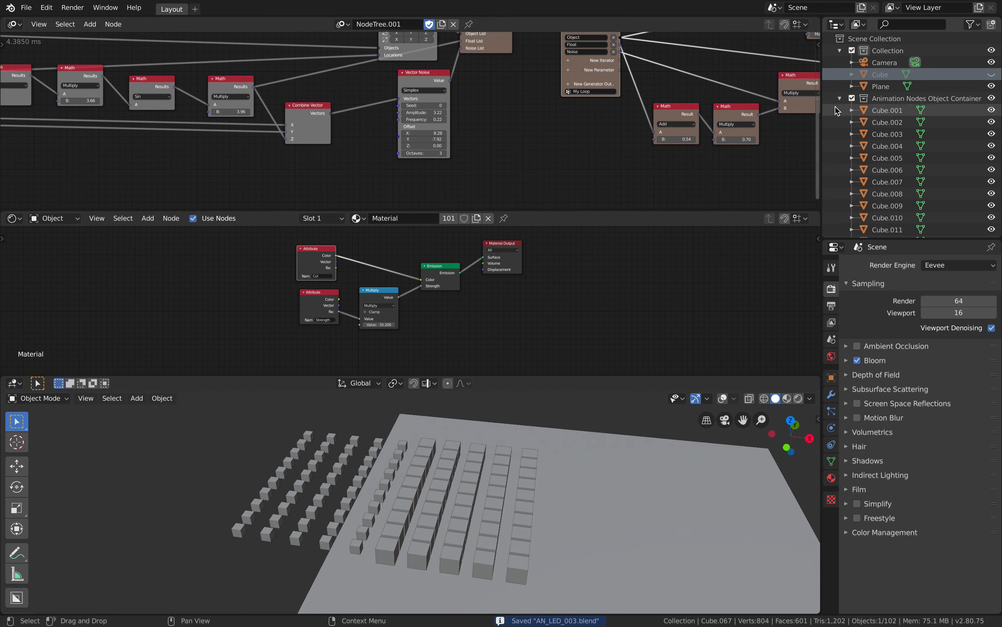
pyautogui.click(880, 75)
pyautogui.moveTo(477, 140); pyautogui.dragTo(454, 159, button='middle')
pyautogui.scroll(1, 452, 167)
pyautogui.scroll(2, 452, 166)
pyautogui.moveTo(234, 125); pyautogui.dragTo(417, 106, button='middle')
pyautogui.moveTo(225, 78); pyautogui.dragTo(627, 79, button='middle')
pyautogui.moveTo(203, 83); pyautogui.dragTo(215, 67)
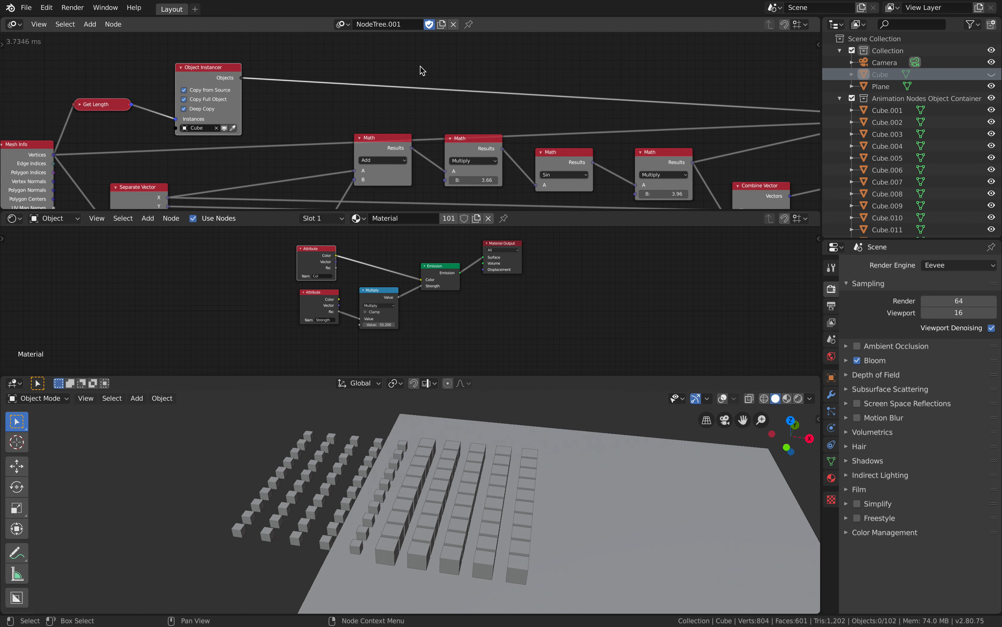
# Expand the Advanced Node Settings of the Object Instancer node.
pyautogui.click(817, 42)
pyautogui.scroll(-5, 786, 182)
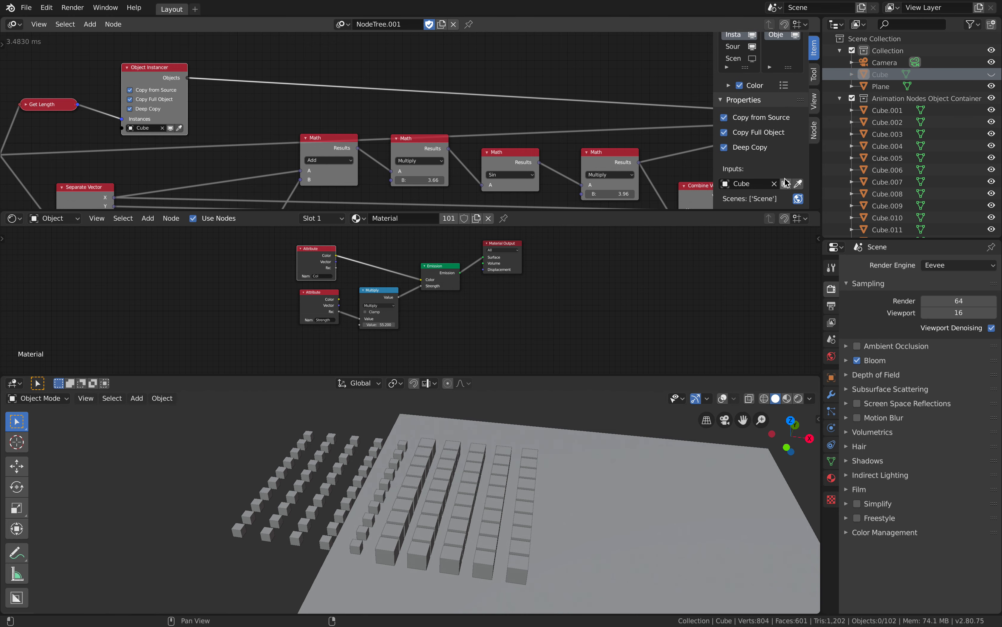
pyautogui.click(815, 79)
pyautogui.click(817, 101)
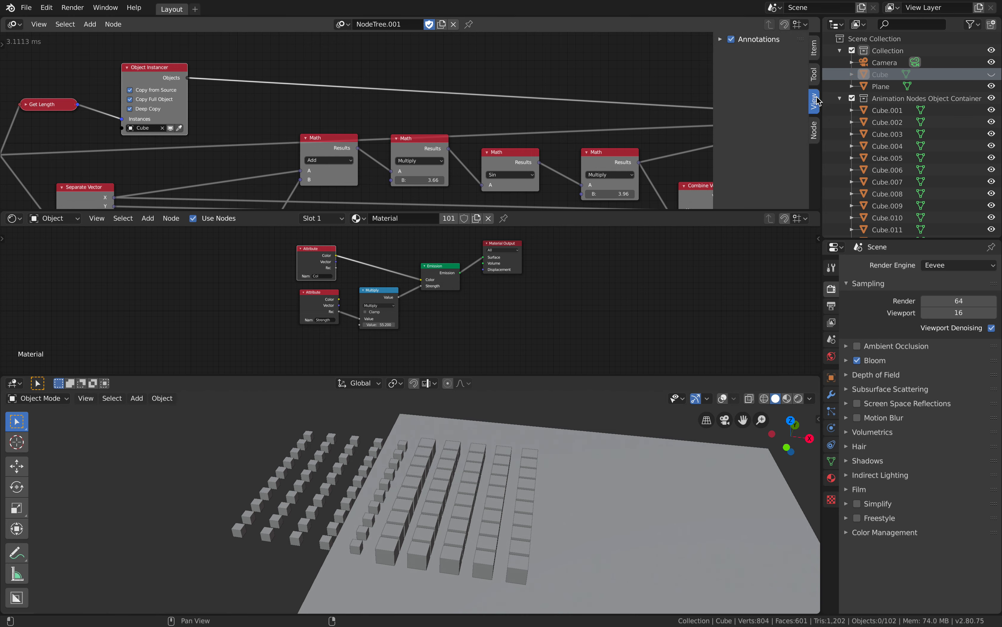
pyautogui.click(816, 124)
pyautogui.click(745, 40)
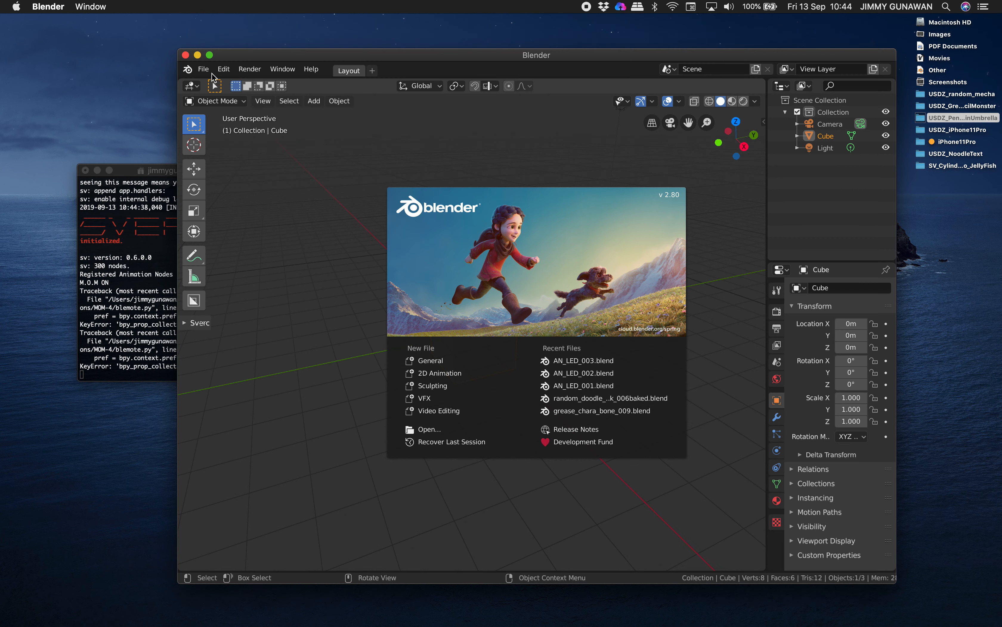
# Reopen the recent file AN_LED_003.blend and make the Blender window full screen.
pyautogui.click(205, 70)
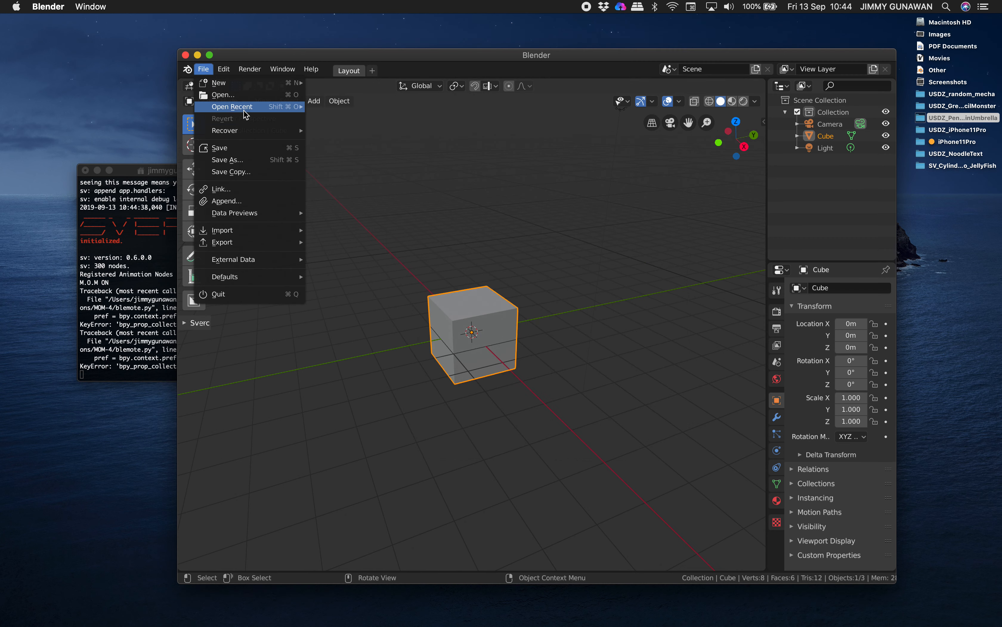
pyautogui.moveTo(249, 107)
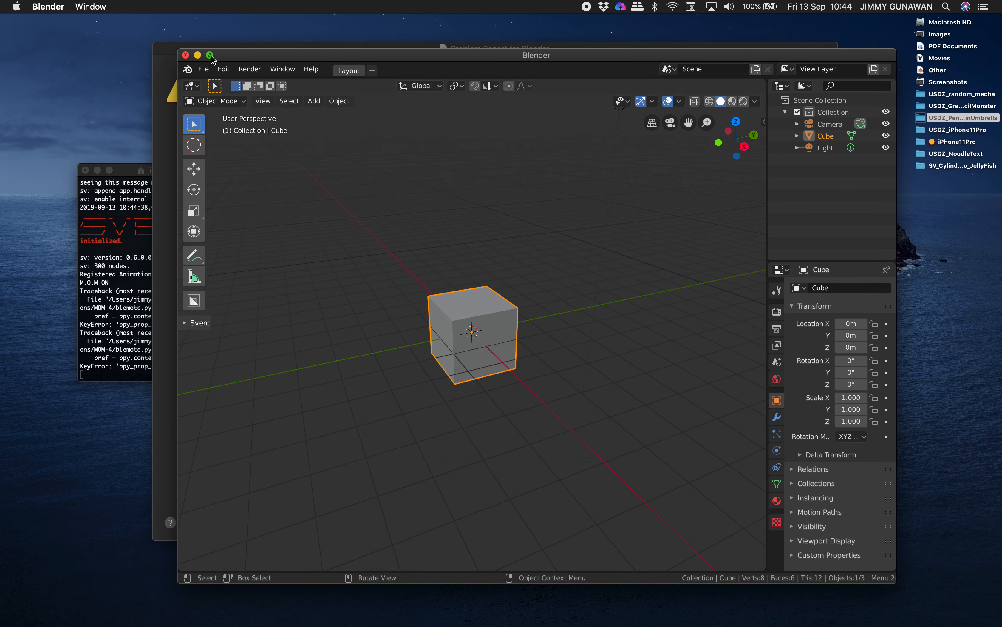
pyautogui.click(203, 69)
pyautogui.moveTo(289, 106)
pyautogui.click(349, 107)
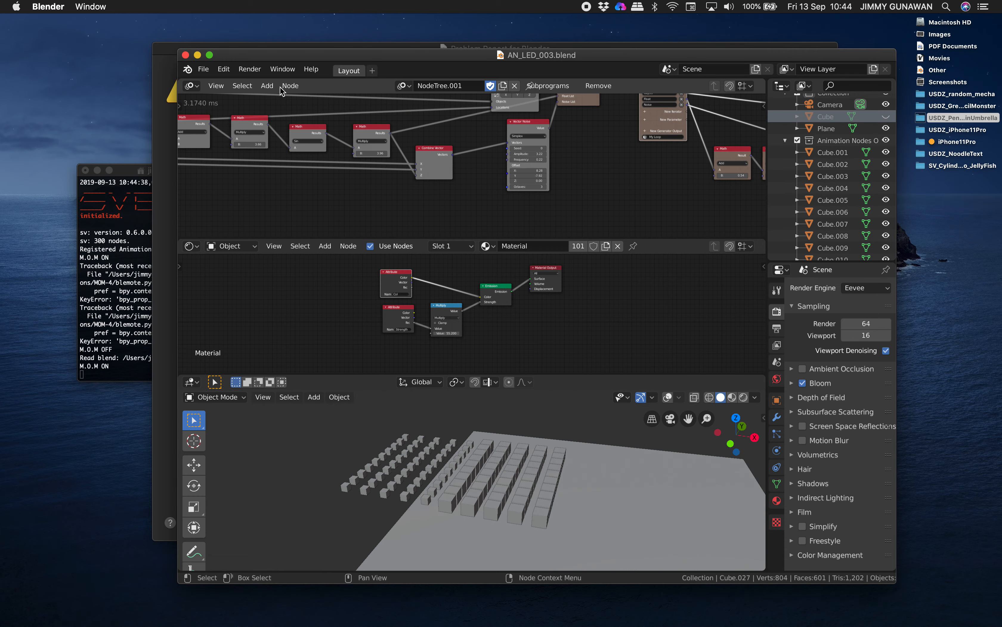
pyautogui.click(210, 55)
# Move the Object Instancer node up and to the right, clear of the Separate Vector node.
pyautogui.moveTo(337, 167); pyautogui.dragTo(304, 190, button='middle')
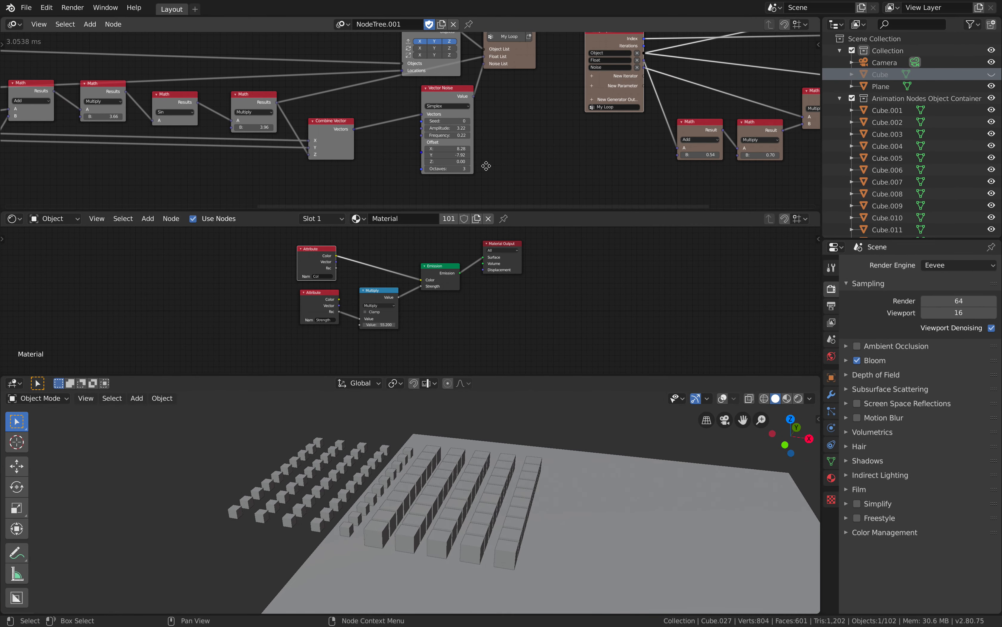
pyautogui.moveTo(486, 166); pyautogui.dragTo(415, 198, button='middle')
pyautogui.moveTo(102, 102)
pyautogui.mouseDown(button='middle')
pyautogui.moveTo(263, 123)
pyautogui.moveTo(503, 99)
pyautogui.mouseUp(button='middle')
pyautogui.moveTo(398, 88); pyautogui.dragTo(411, 84, button='middle')
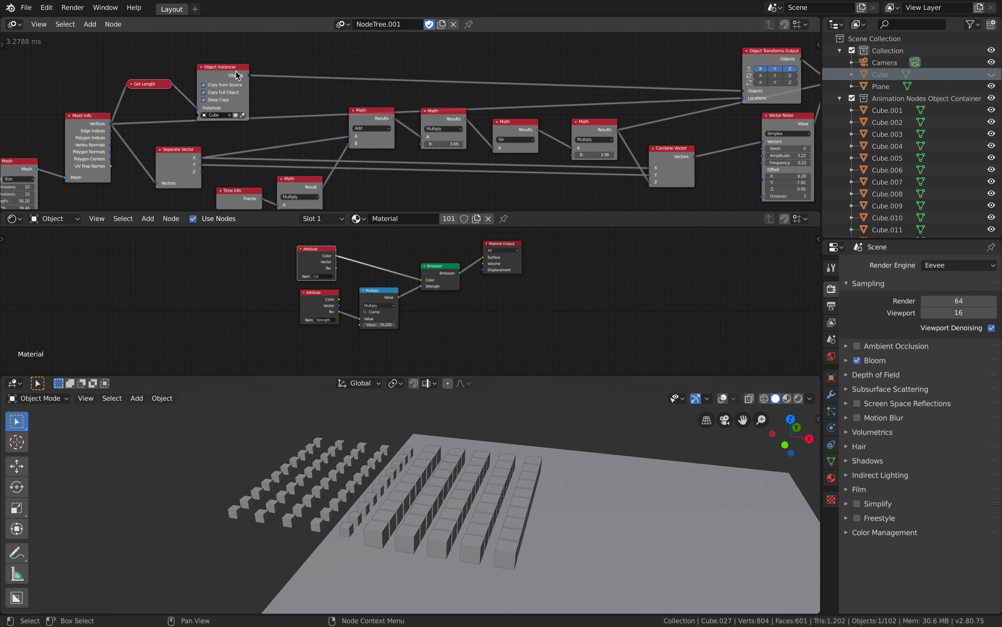
pyautogui.moveTo(230, 69); pyautogui.dragTo(245, 59)
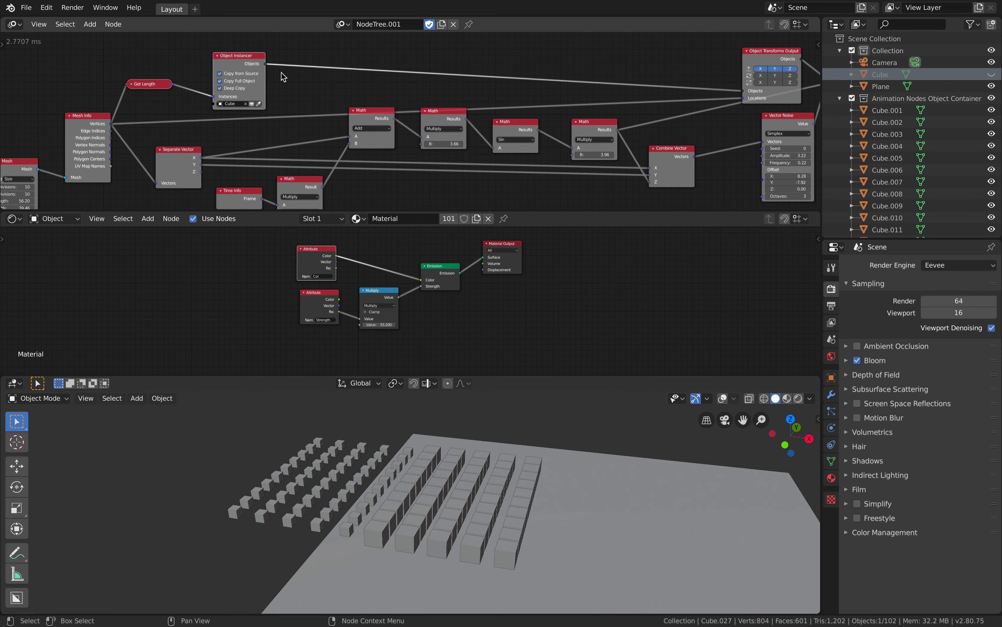
# Show the node editor's tool shelf widened to full tool labels and save the file.
pyautogui.click(3, 43)
pyautogui.moveTo(36, 103); pyautogui.dragTo(143, 103)
pyautogui.moveTo(359, 51); pyautogui.dragTo(452, 45, button='middle')
pyautogui.hotkey('ctrl', 's')
# Try to reset the Object Instancer node's source data from its Advanced Node Settings.
pyautogui.click(390, 57)
pyautogui.click(339, 52)
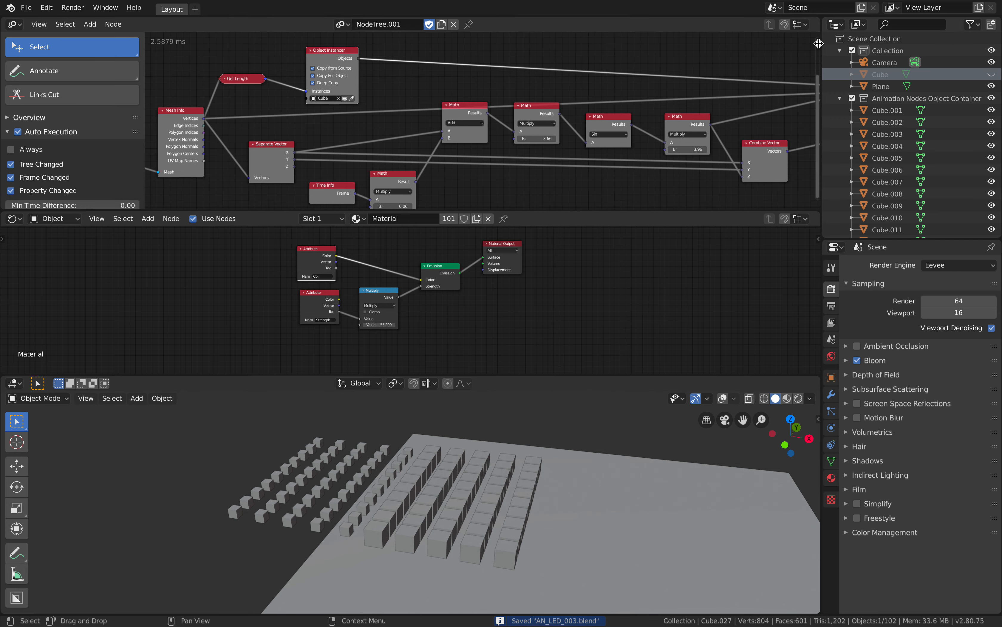
pyautogui.click(818, 44)
pyautogui.click(816, 127)
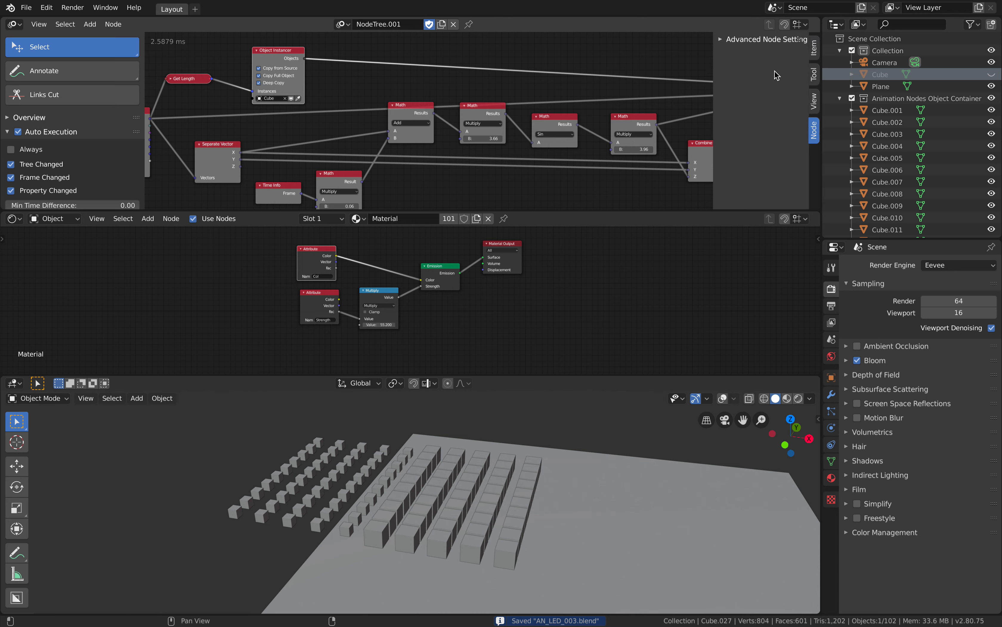
pyautogui.click(765, 85)
pyautogui.moveTo(558, 445); pyautogui.dragTo(555, 457, button='middle')
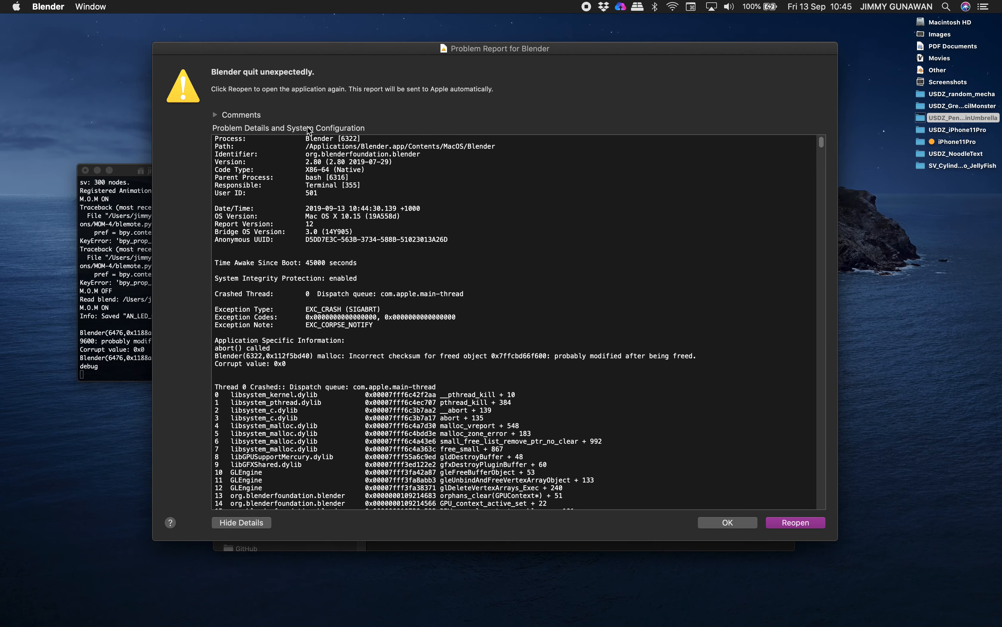
# Dismiss the Blender problem report, terminate the leftover Terminal session, and relaunch Blender from Finder.
pyautogui.click(723, 523)
pyautogui.click(85, 171)
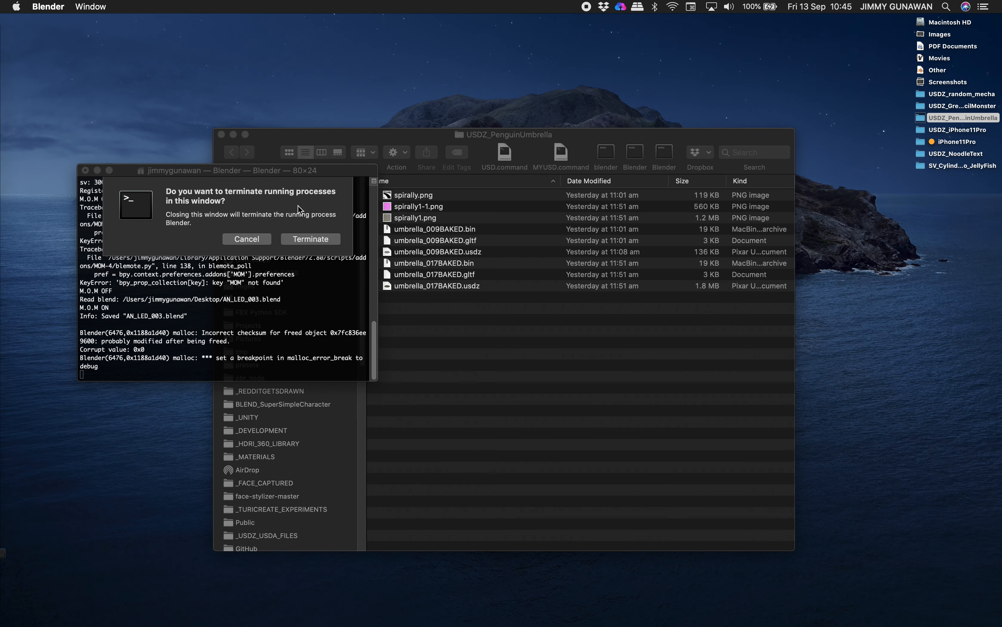
pyautogui.click(375, 238)
pyautogui.click(669, 159)
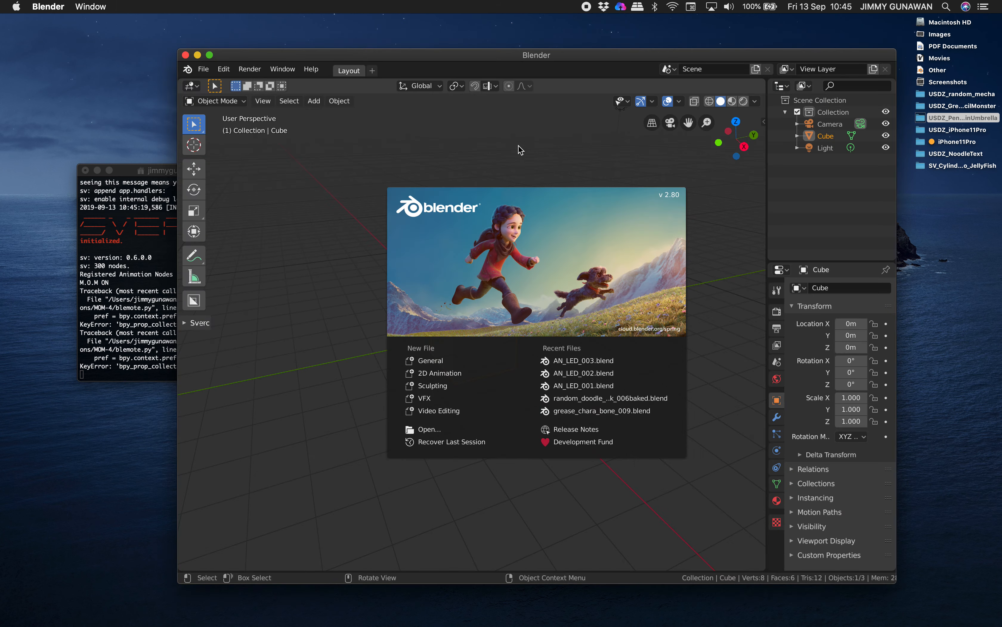
# Make the Blender window full screen and open the recent file AN_LED_003.blend.
pyautogui.click(209, 55)
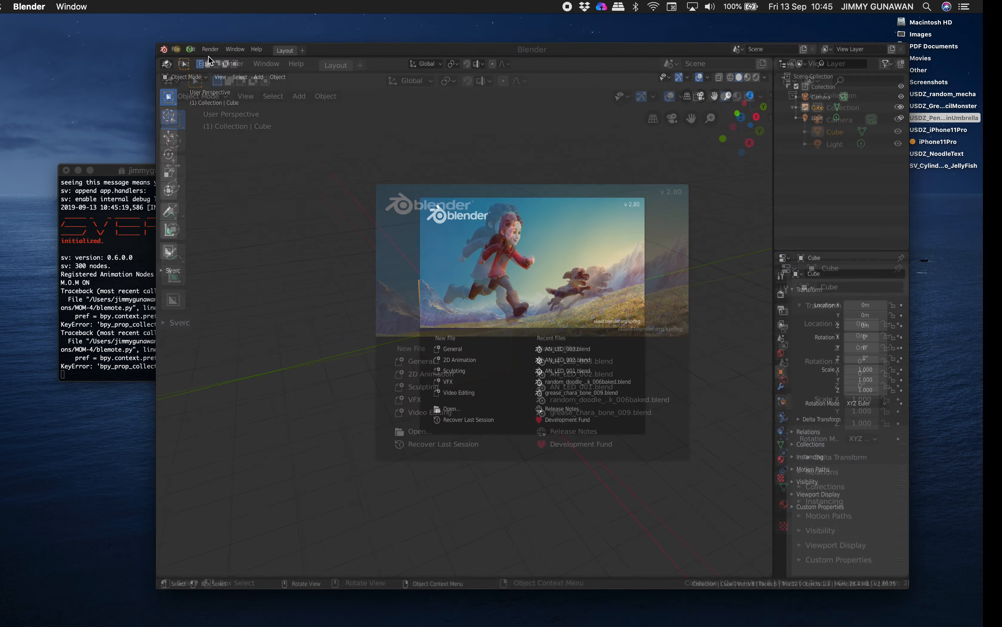
pyautogui.click(28, 8)
pyautogui.click(27, 7)
pyautogui.moveTo(53, 45)
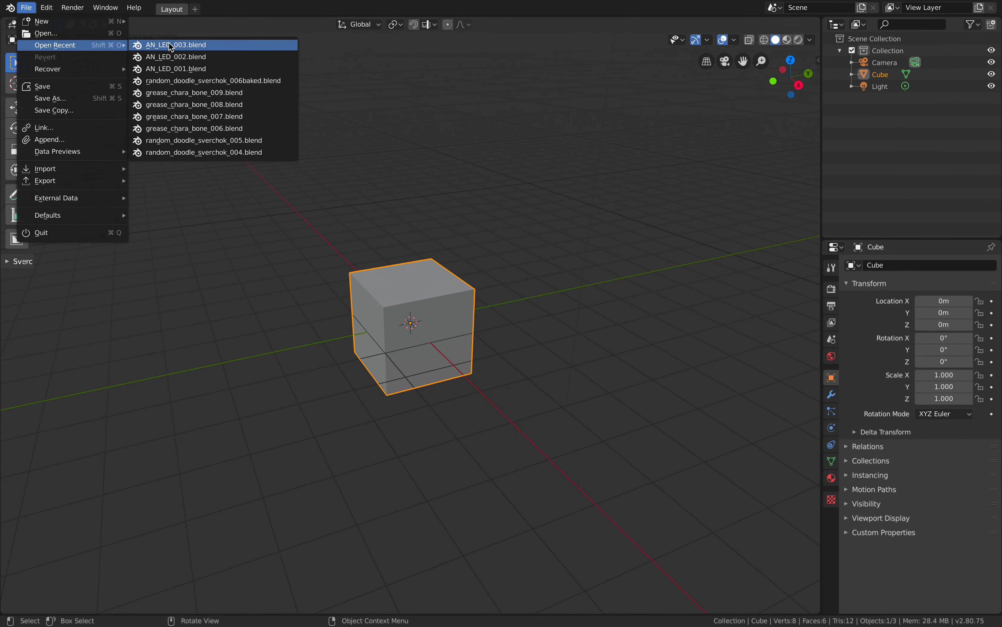
pyautogui.click(172, 46)
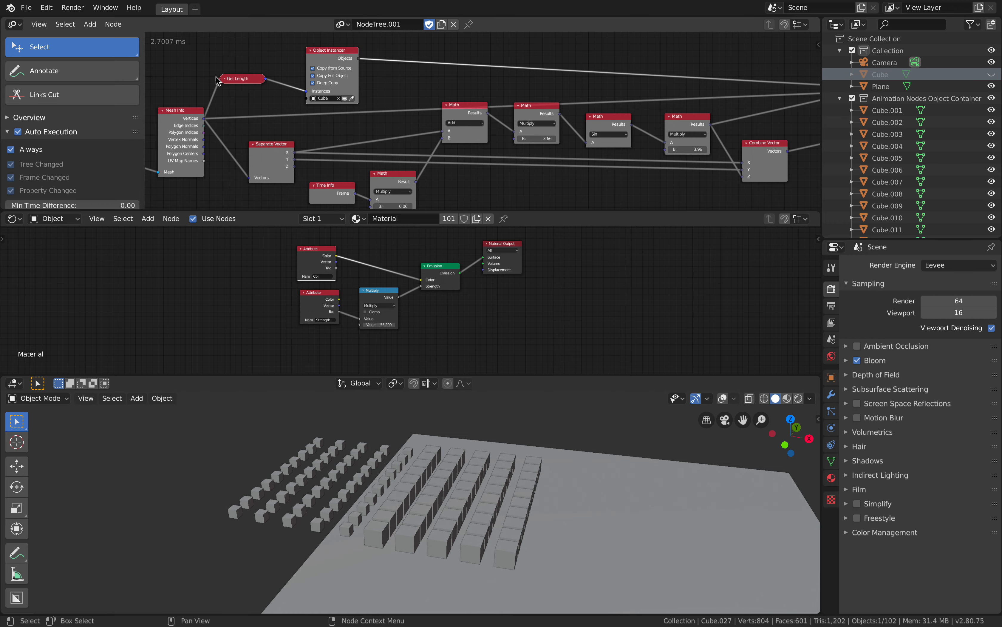
# Save the blend file using Save As.
pyautogui.click(26, 7)
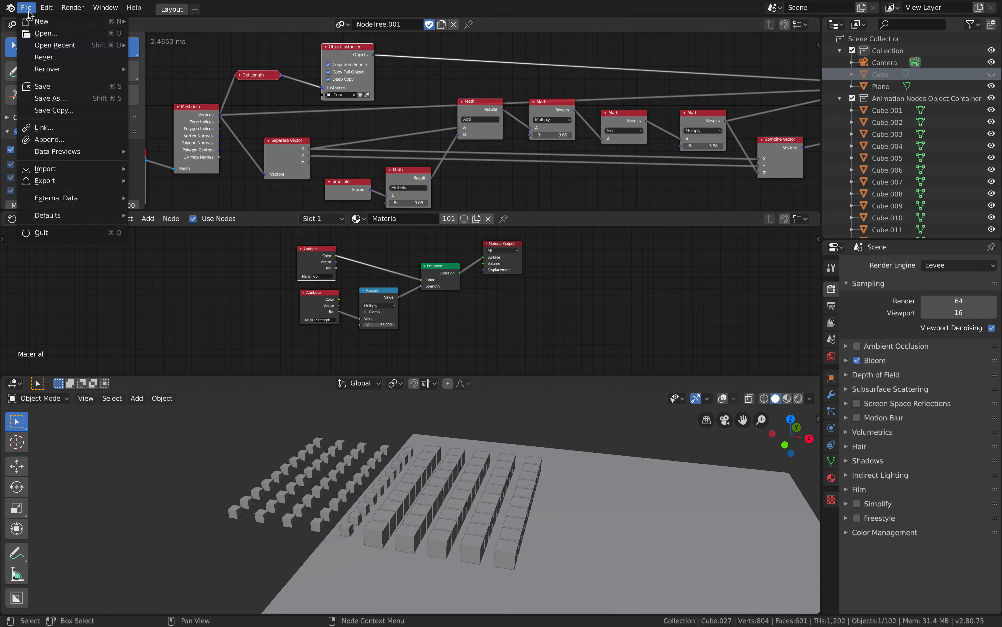
pyautogui.click(70, 98)
pyautogui.click(939, 42)
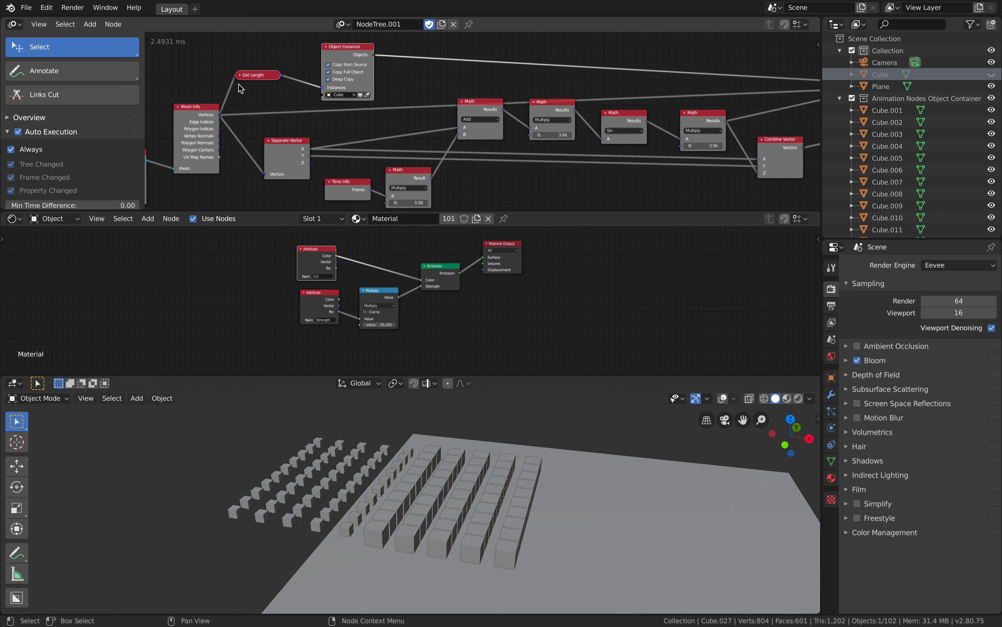
# Adjust the width of the node editor's tool shelf so the tool and Auto Execution labels are fully readable.
pyautogui.scroll(-1, 306, 122)
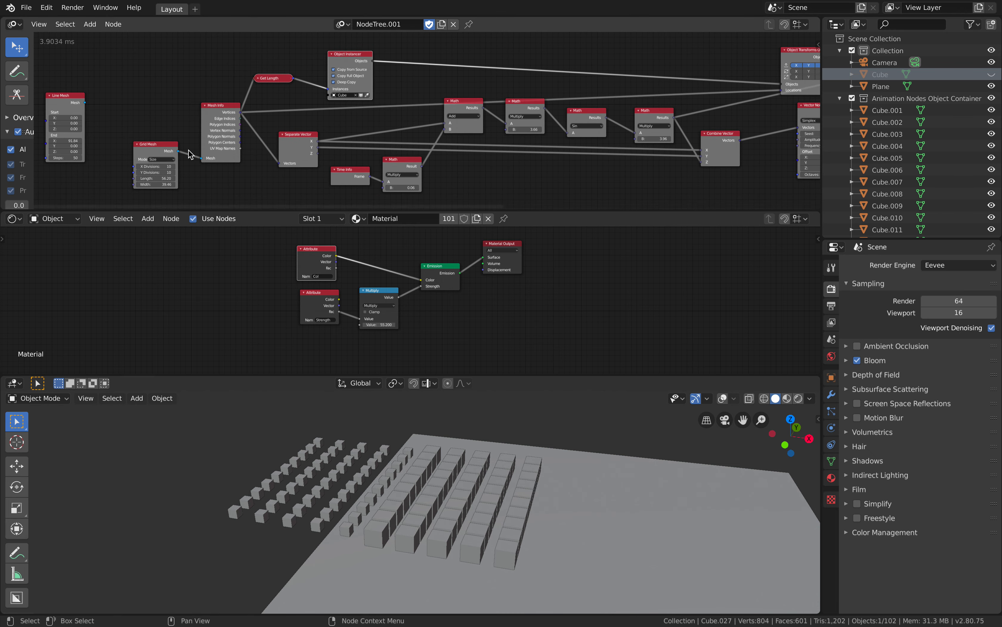
pyautogui.moveTo(35, 96); pyautogui.dragTo(58, 93)
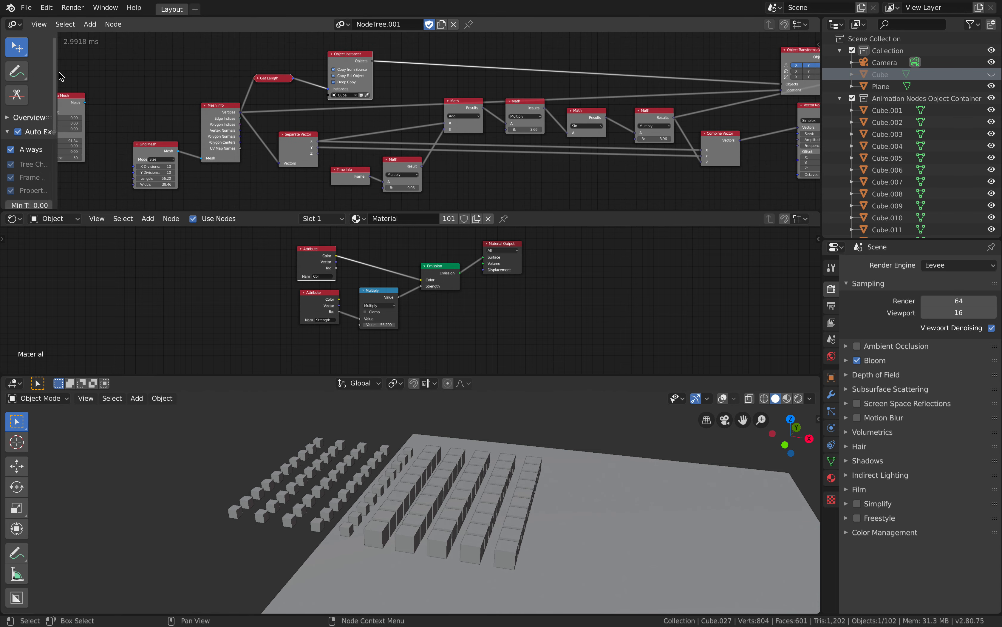
pyautogui.moveTo(116, 74); pyautogui.dragTo(117, 74)
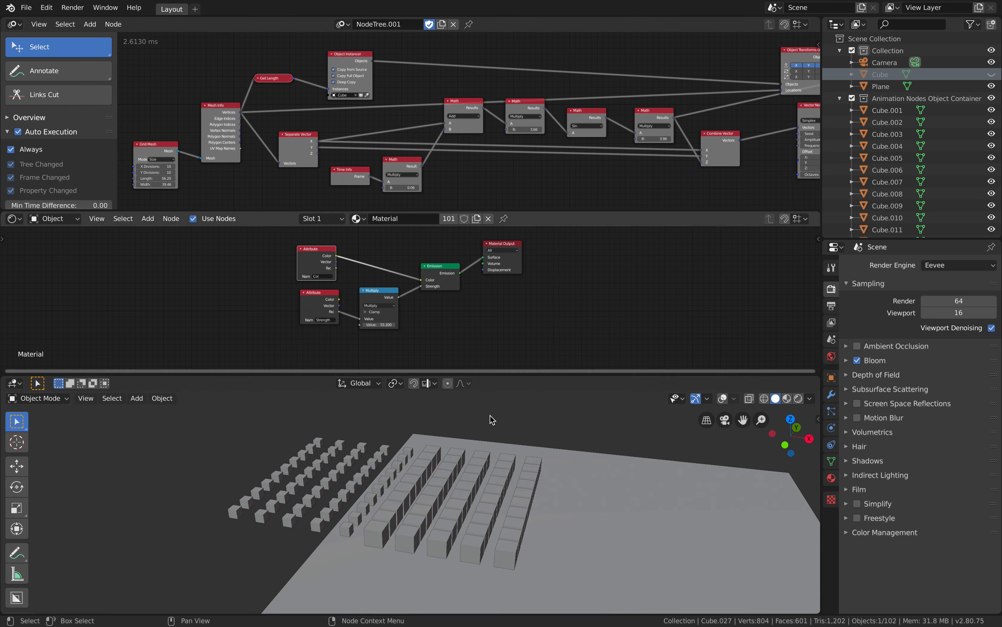
# Briefly play and stop the animation to check the cube grid in the viewport.
pyautogui.press('space')
pyautogui.press('space')
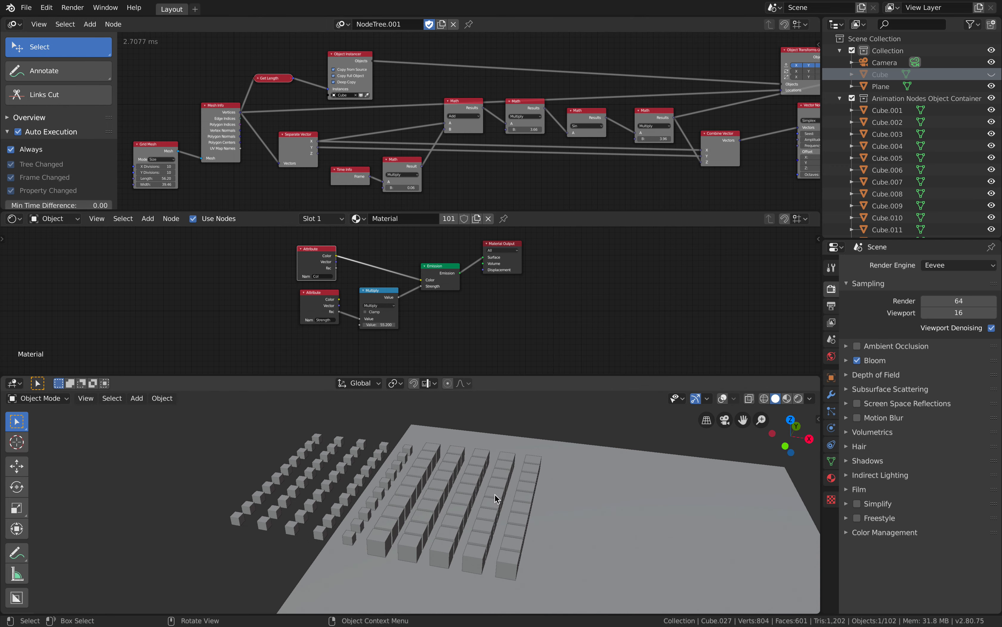
pyautogui.moveTo(495, 493); pyautogui.dragTo(499, 493, button='middle')
# Select the Object Instancer node and reset its source data in the Advanced Node Settings.
pyautogui.moveTo(529, 100); pyautogui.dragTo(478, 107, button='middle')
pyautogui.moveTo(786, 59); pyautogui.dragTo(470, 77, button='middle')
pyautogui.scroll(3, 470, 77)
pyautogui.moveTo(526, 101); pyautogui.dragTo(566, 84, button='middle')
pyautogui.click(202, 49)
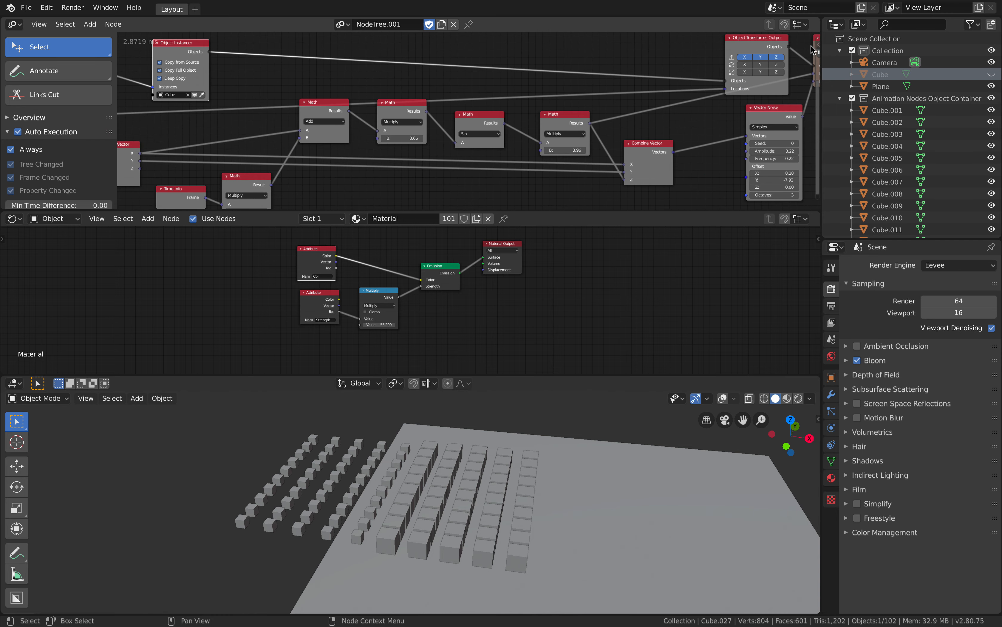
pyautogui.moveTo(815, 44); pyautogui.dragTo(803, 70)
pyautogui.click(813, 128)
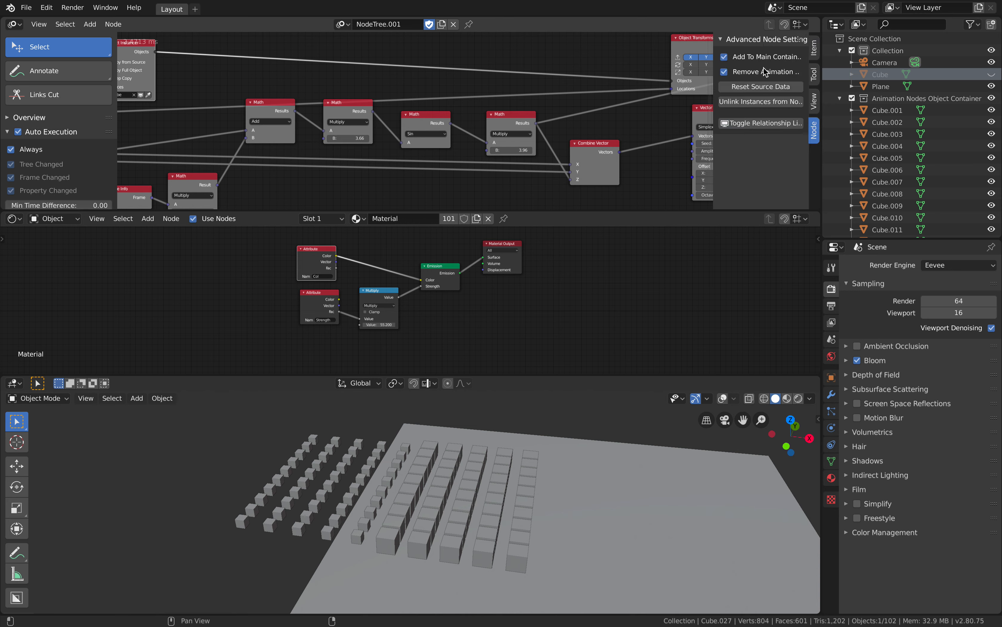
pyautogui.click(762, 87)
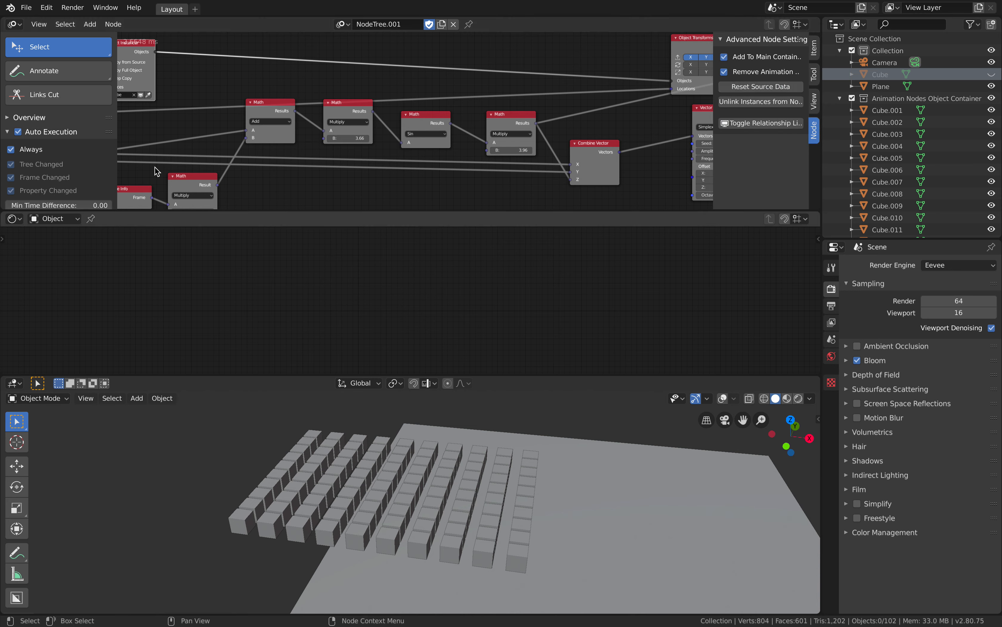
# Save the blend file as a new version named AN_LED_005.blend.
pyautogui.click(26, 7)
pyautogui.click(41, 98)
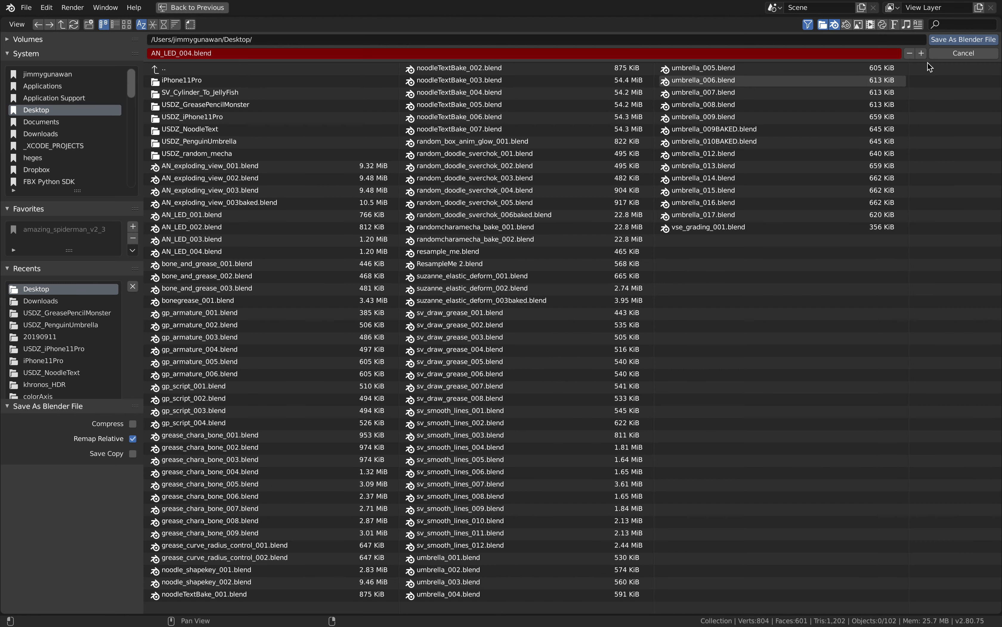
pyautogui.click(937, 54)
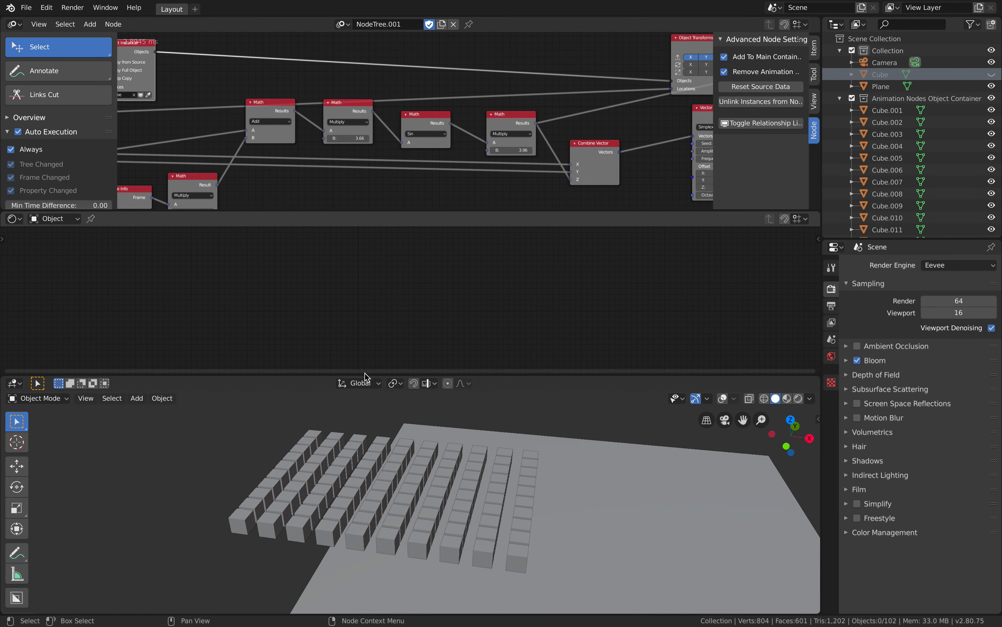
# Briefly play and stop the animation, preview the cube grid in rendered shading, and return the viewport to solid shading.
pyautogui.moveTo(376, 475); pyautogui.dragTo(408, 461, button='middle')
pyautogui.press('space')
pyautogui.press('Escape')
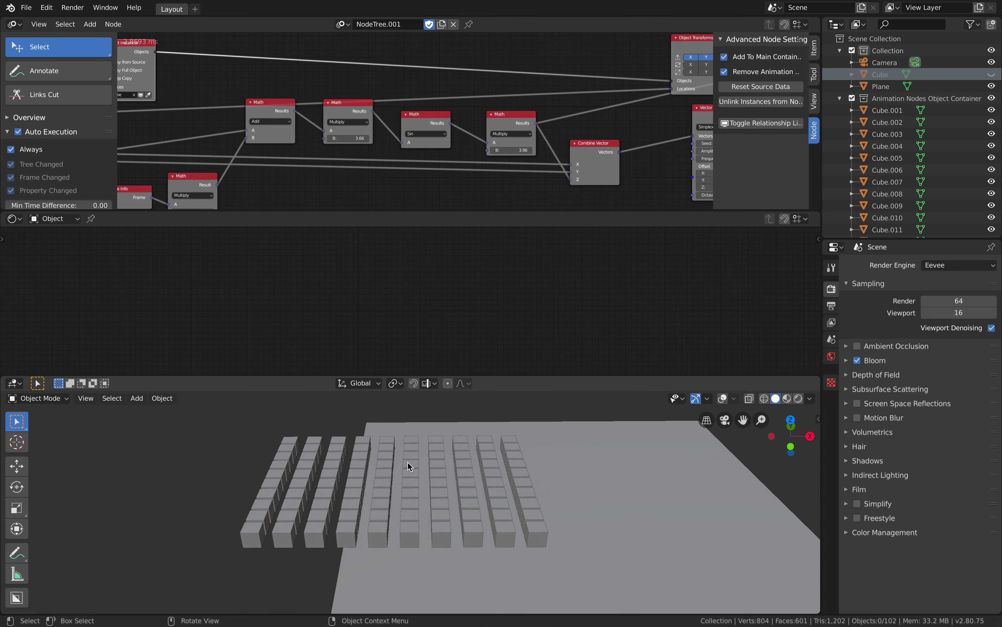
pyautogui.click(797, 399)
pyautogui.click(776, 399)
pyautogui.scroll(-2, 630, 472)
pyautogui.moveTo(633, 475); pyautogui.dragTo(623, 476, button='middle')
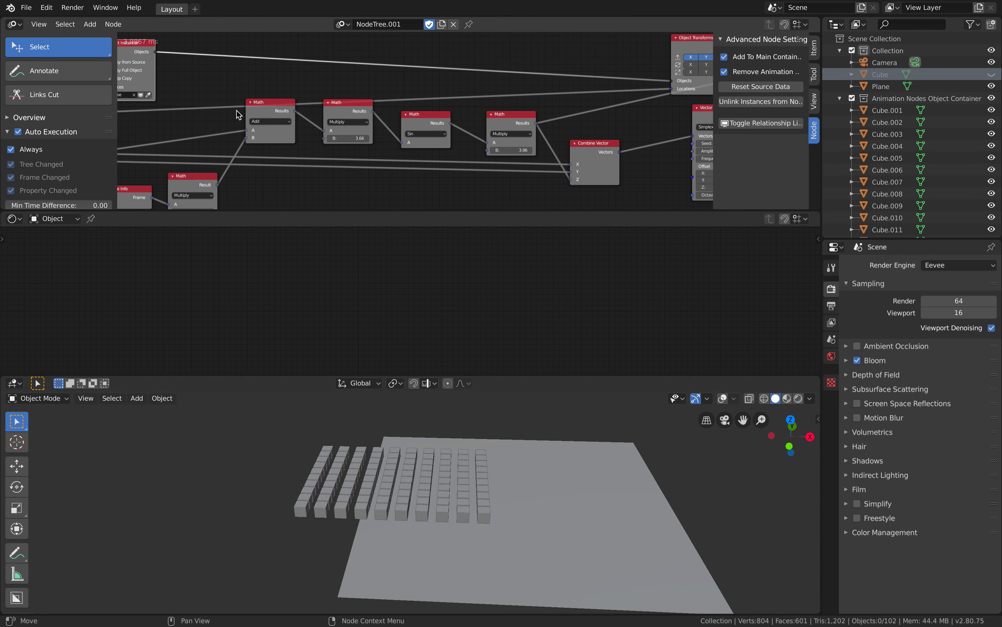
# Move the Line Mesh node above the Grid Mesh node and widen the node editor's tool shelf to view the Animation Node Tree settings.
pyautogui.moveTo(216, 133); pyautogui.dragTo(345, 108, button='middle')
pyautogui.scroll(-3, 346, 107)
pyautogui.moveTo(170, 121)
pyautogui.mouseDown(button='middle')
pyautogui.moveTo(281, 125)
pyautogui.moveTo(165, 120)
pyautogui.moveTo(254, 119)
pyautogui.mouseUp(button='middle')
pyautogui.moveTo(209, 87); pyautogui.dragTo(293, 61)
pyautogui.moveTo(153, 130); pyautogui.dragTo(216, 121, button='middle')
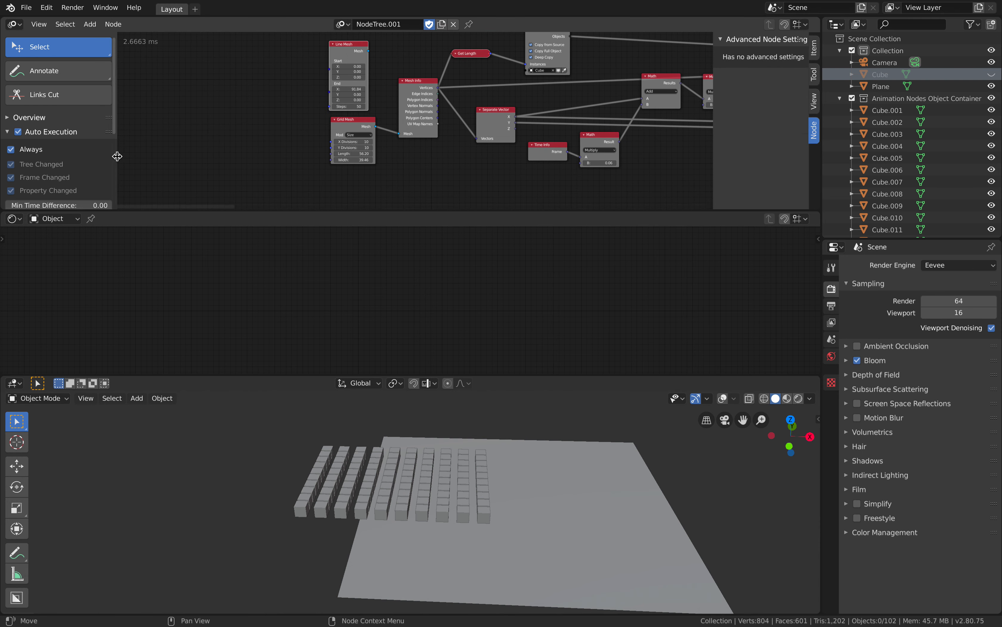
pyautogui.moveTo(117, 156); pyautogui.dragTo(169, 158)
pyautogui.scroll(-5, 125, 174)
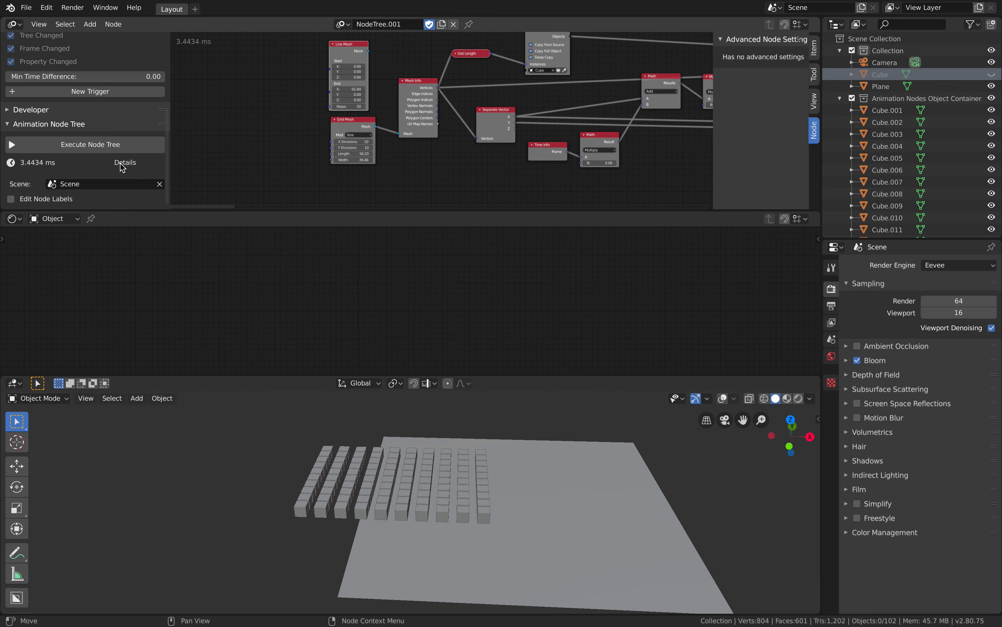
# Try to reopen AN_LED_005.blend from the recent files, discarding the unsaved changes.
pyautogui.click(26, 7)
pyautogui.moveTo(41, 46)
pyautogui.click(181, 46)
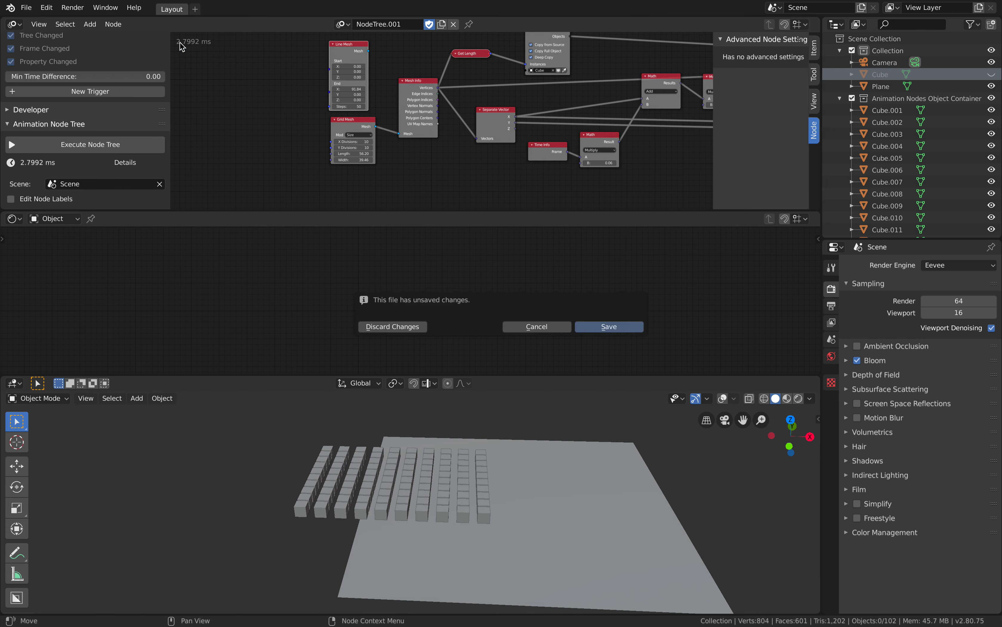
pyautogui.click(394, 327)
# Close the leftover terminal window and crash report, and relaunch Blender in full screen.
pyautogui.click(87, 170)
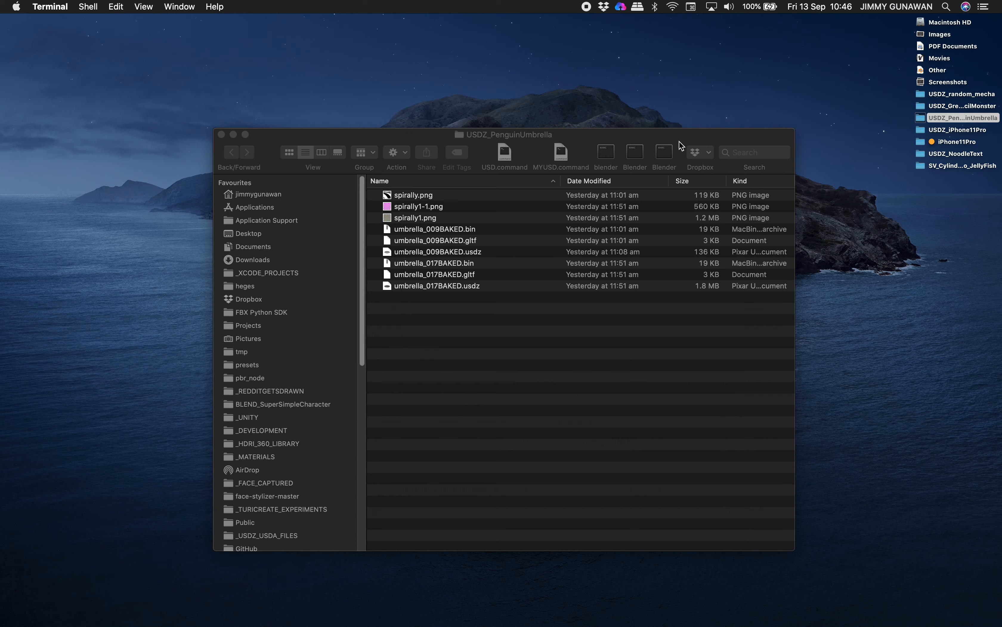
pyautogui.click(743, 523)
pyautogui.click(667, 156)
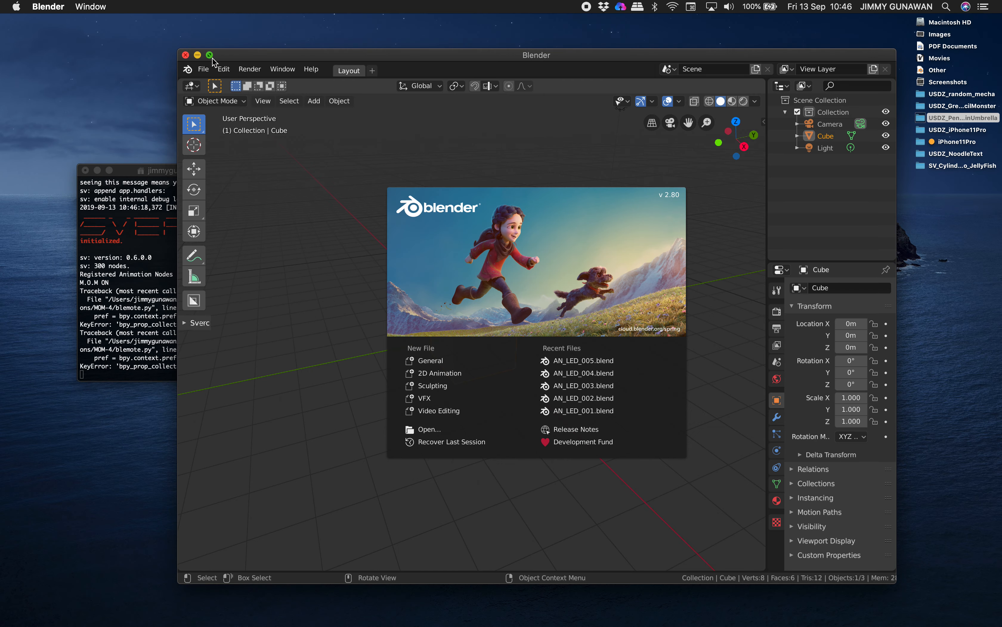
pyautogui.click(210, 54)
# Open AN_LED_005.blend from the recent files and play its animation.
pyautogui.click(27, 8)
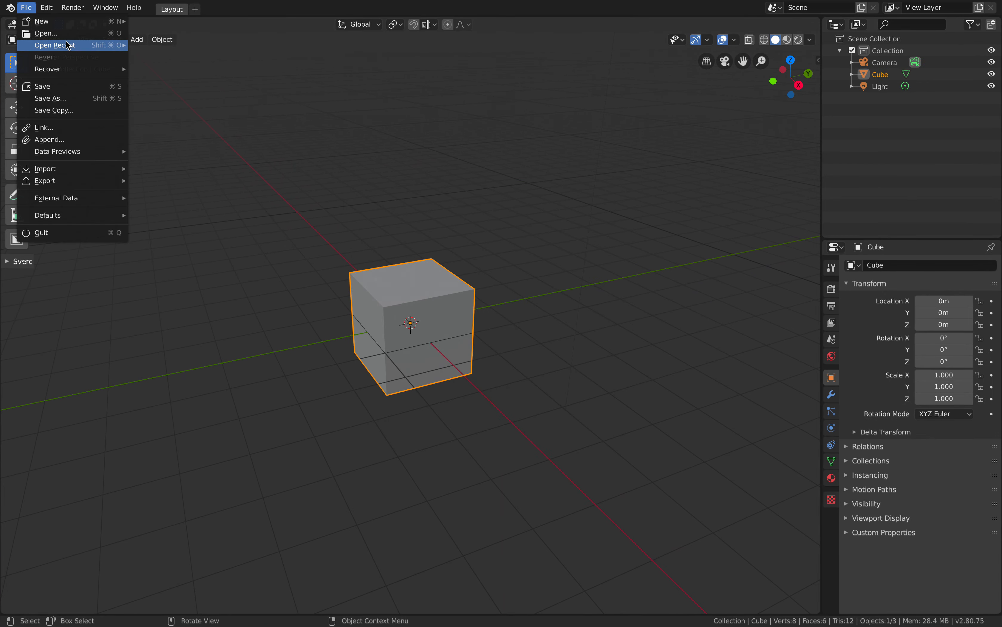
pyautogui.moveTo(69, 46)
pyautogui.click(178, 45)
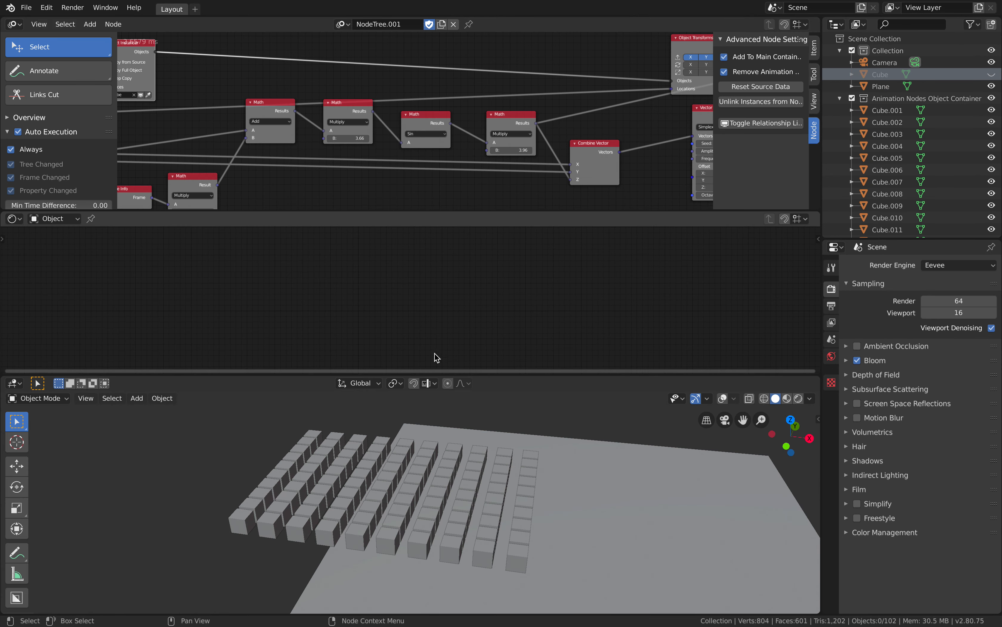
pyautogui.press('space')
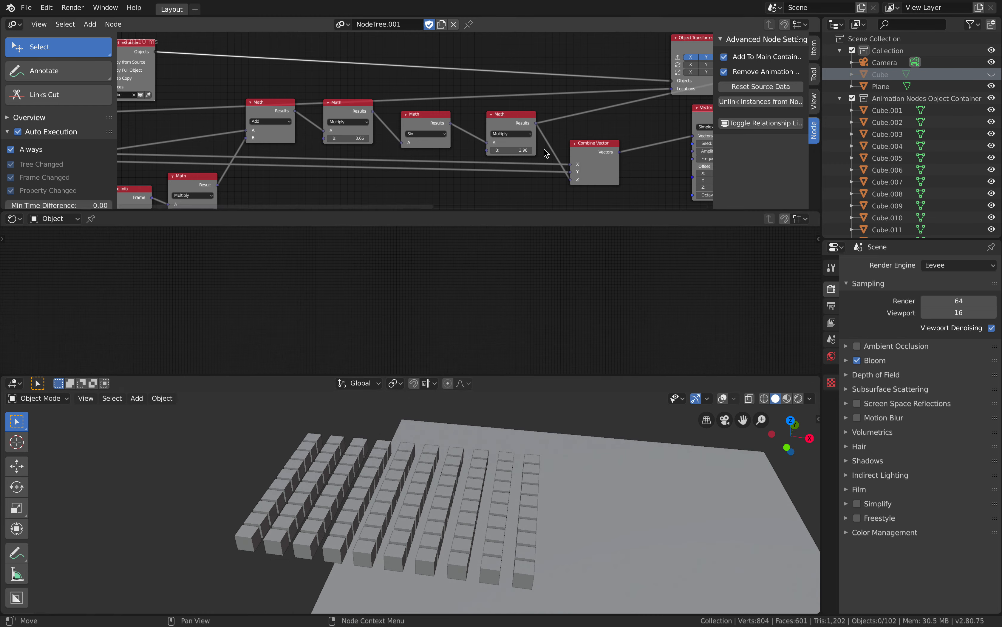
# Move the Line Mesh node closer to the Mesh Info node, directly above the Grid Mesh node.
pyautogui.scroll(-5, 385, 125)
pyautogui.moveTo(385, 124); pyautogui.dragTo(546, 102, button='middle')
pyautogui.moveTo(95, 117); pyautogui.dragTo(99, 114, button='middle')
pyautogui.moveTo(287, 109); pyautogui.dragTo(364, 121, button='middle')
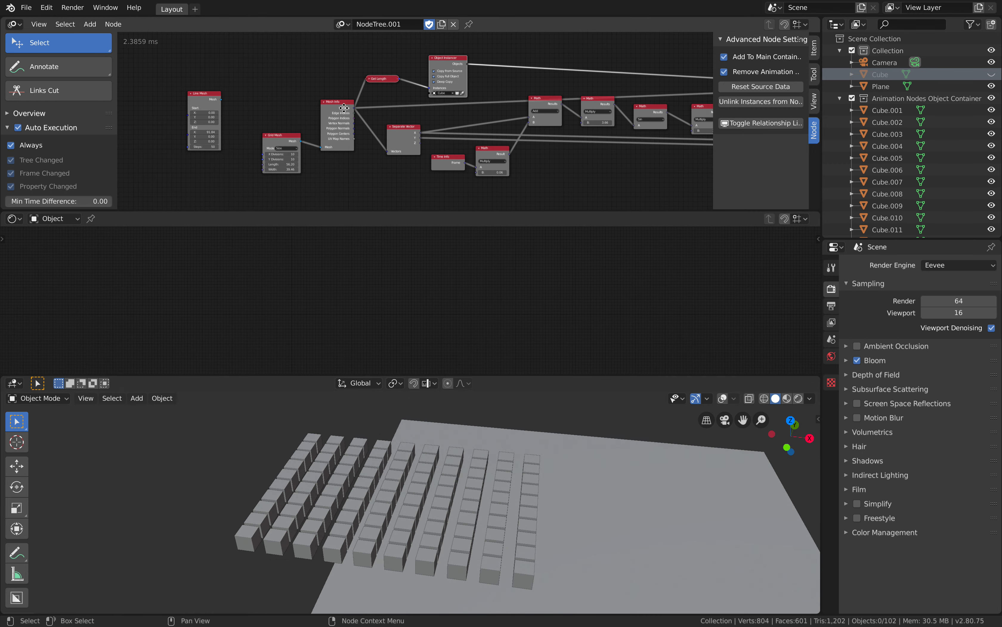
pyautogui.scroll(3, 365, 120)
pyautogui.moveTo(161, 96); pyautogui.dragTo(248, 69)
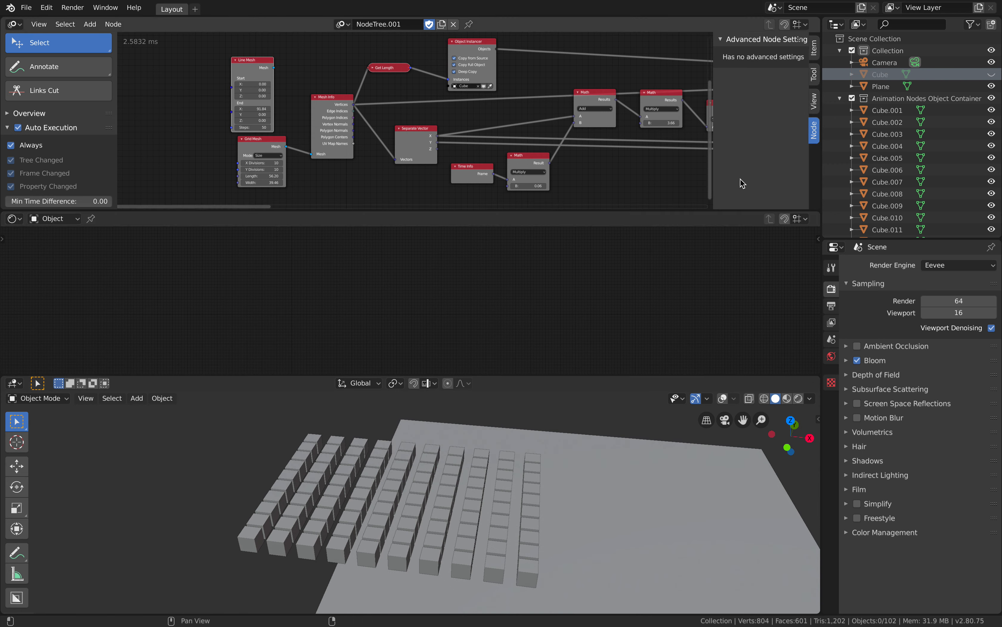
# Collapse the node editor's sidebar and examine the node tree through to the vertex color loop subprogram.
pyautogui.moveTo(715, 138); pyautogui.dragTo(818, 151)
pyautogui.moveTo(691, 144); pyautogui.dragTo(557, 161, button='middle')
pyautogui.moveTo(648, 141); pyautogui.dragTo(392, 142, button='middle')
pyautogui.moveTo(708, 122); pyautogui.dragTo(183, 137, button='middle')
# Try to open AN_LED_003.blend from the recent files, discarding the unsaved changes.
pyautogui.click(26, 7)
pyautogui.moveTo(61, 44)
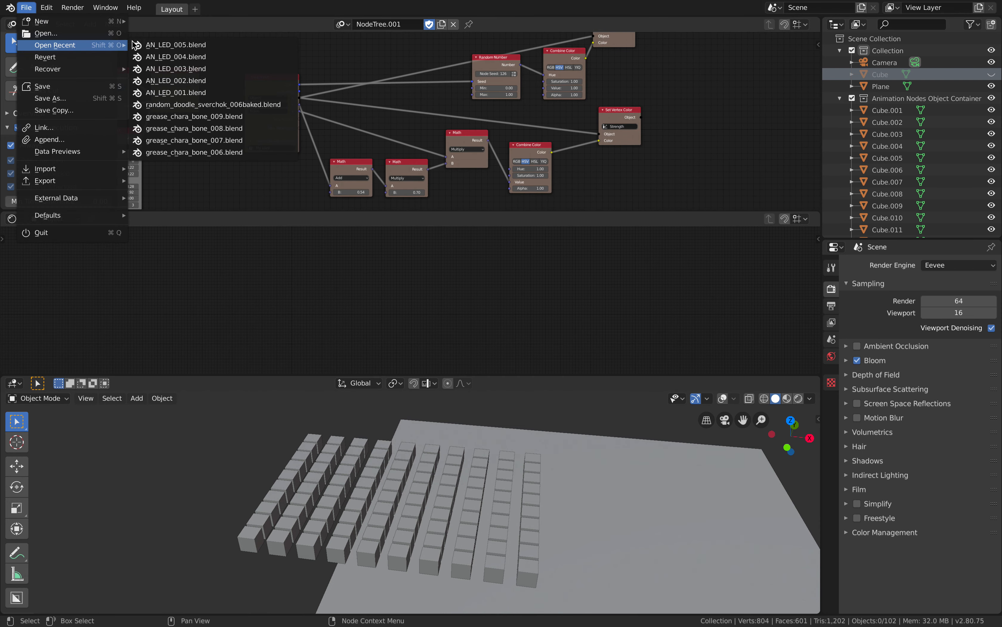
pyautogui.click(182, 67)
pyautogui.click(426, 330)
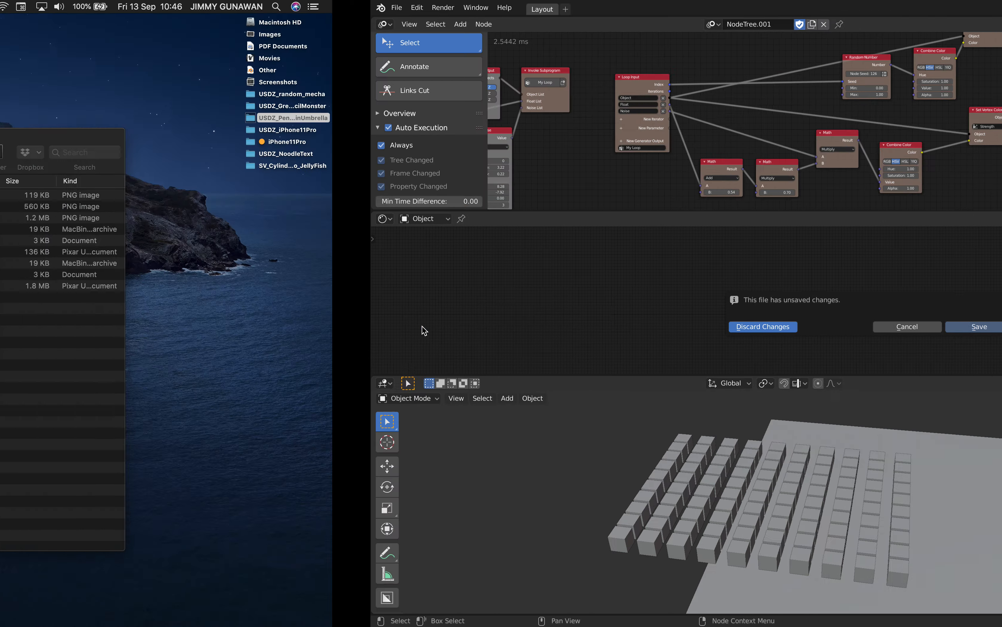
# Close the leftover terminal window and dismiss Blender's problem report.
pyautogui.click(85, 170)
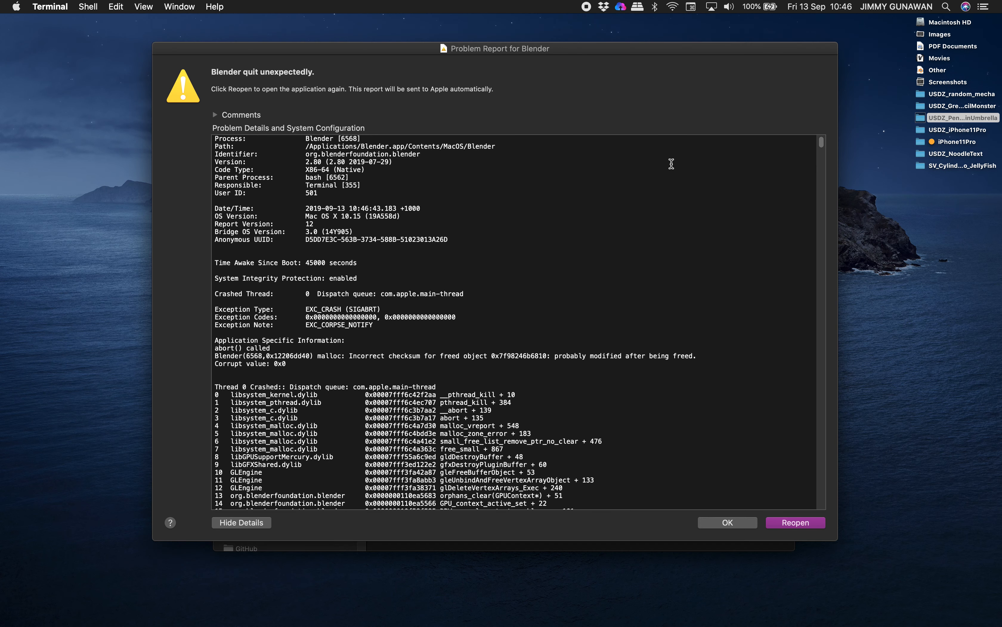
pyautogui.click(732, 523)
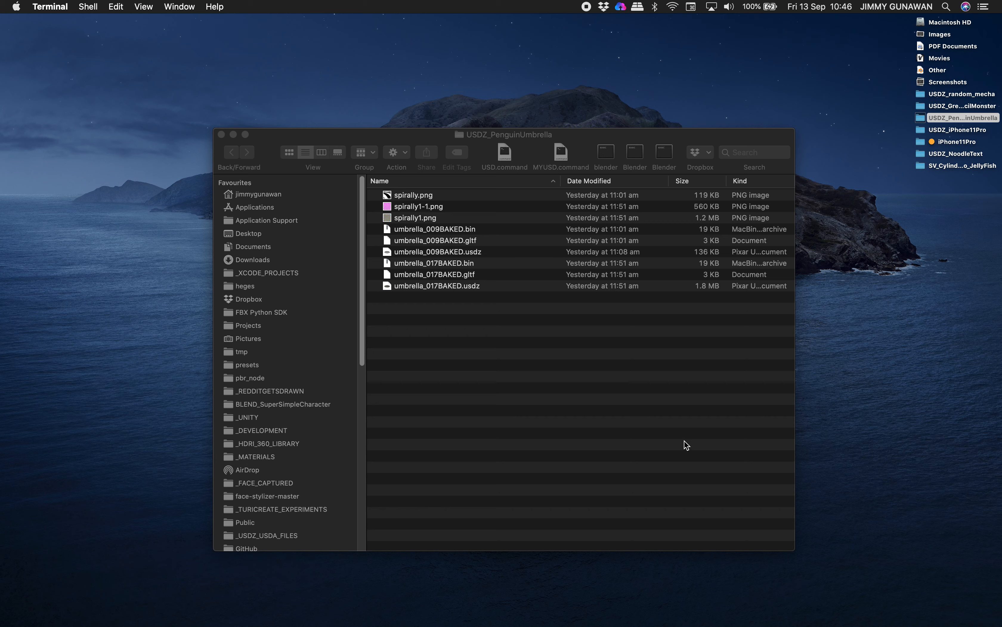